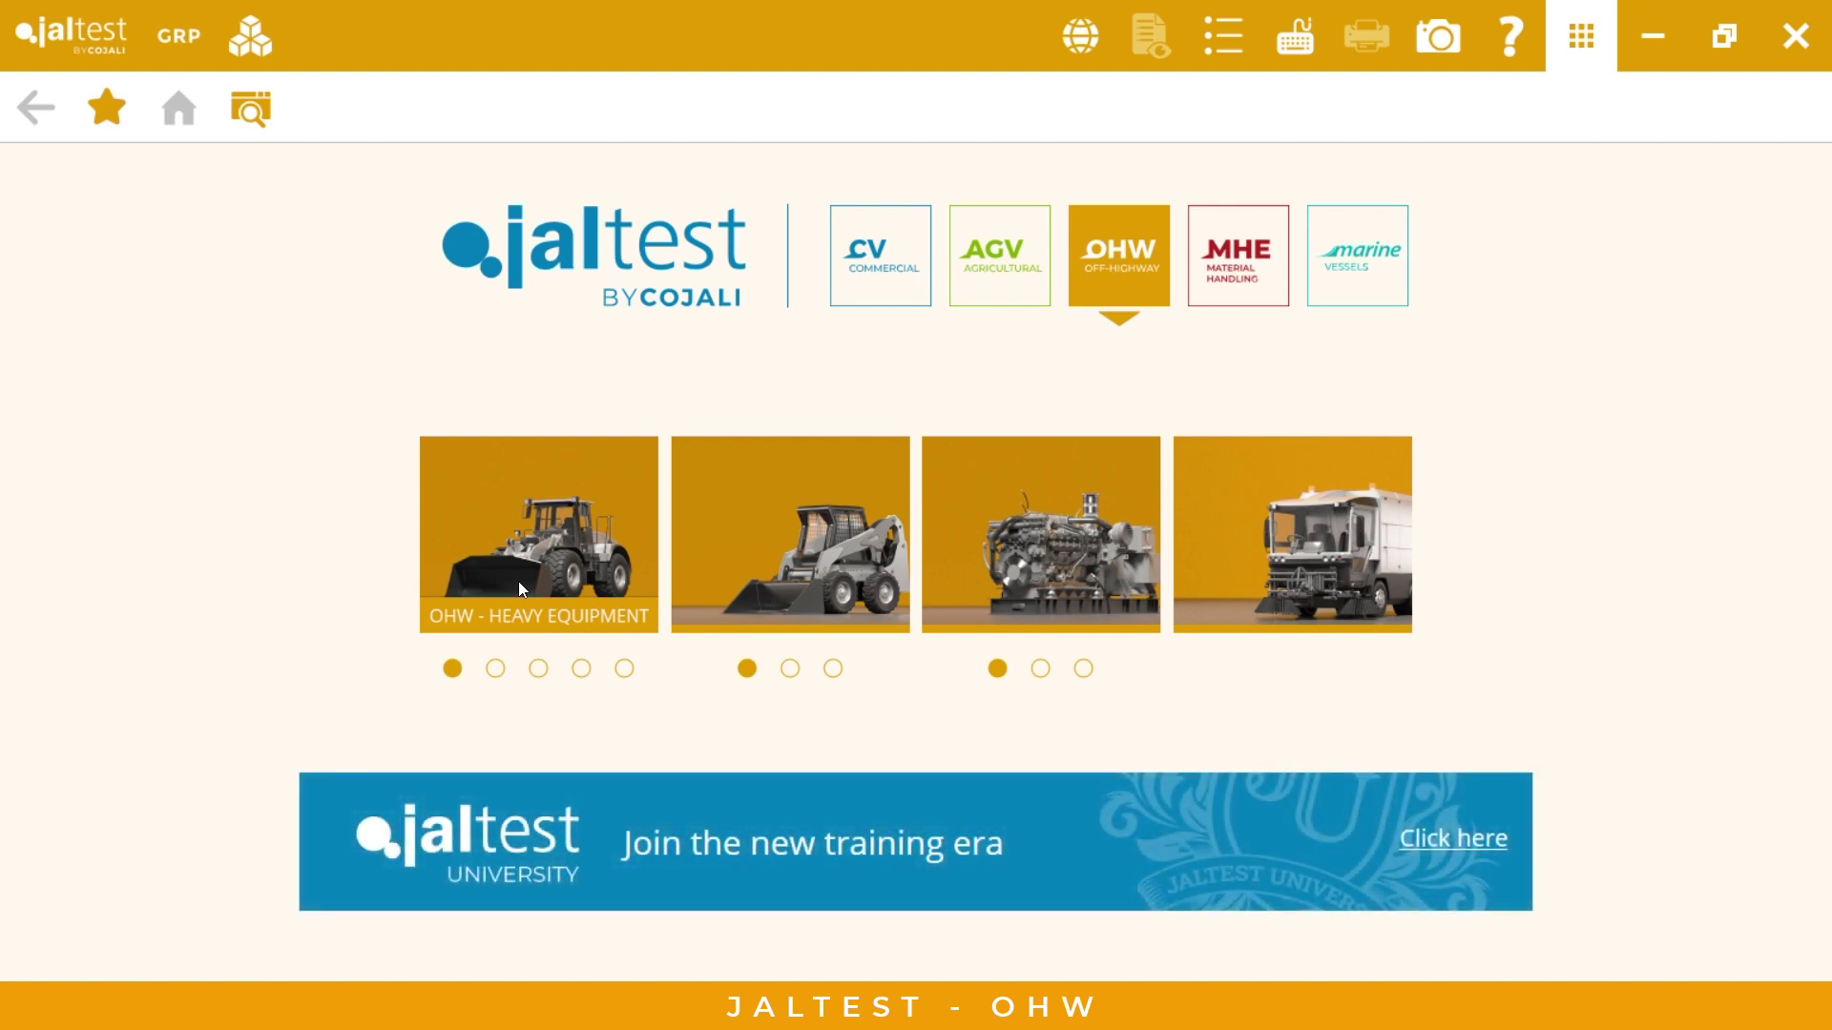
Browse the OHW Heavy Equipment carousel pictures, then open its 62-brand list.
click(495, 669)
click(537, 671)
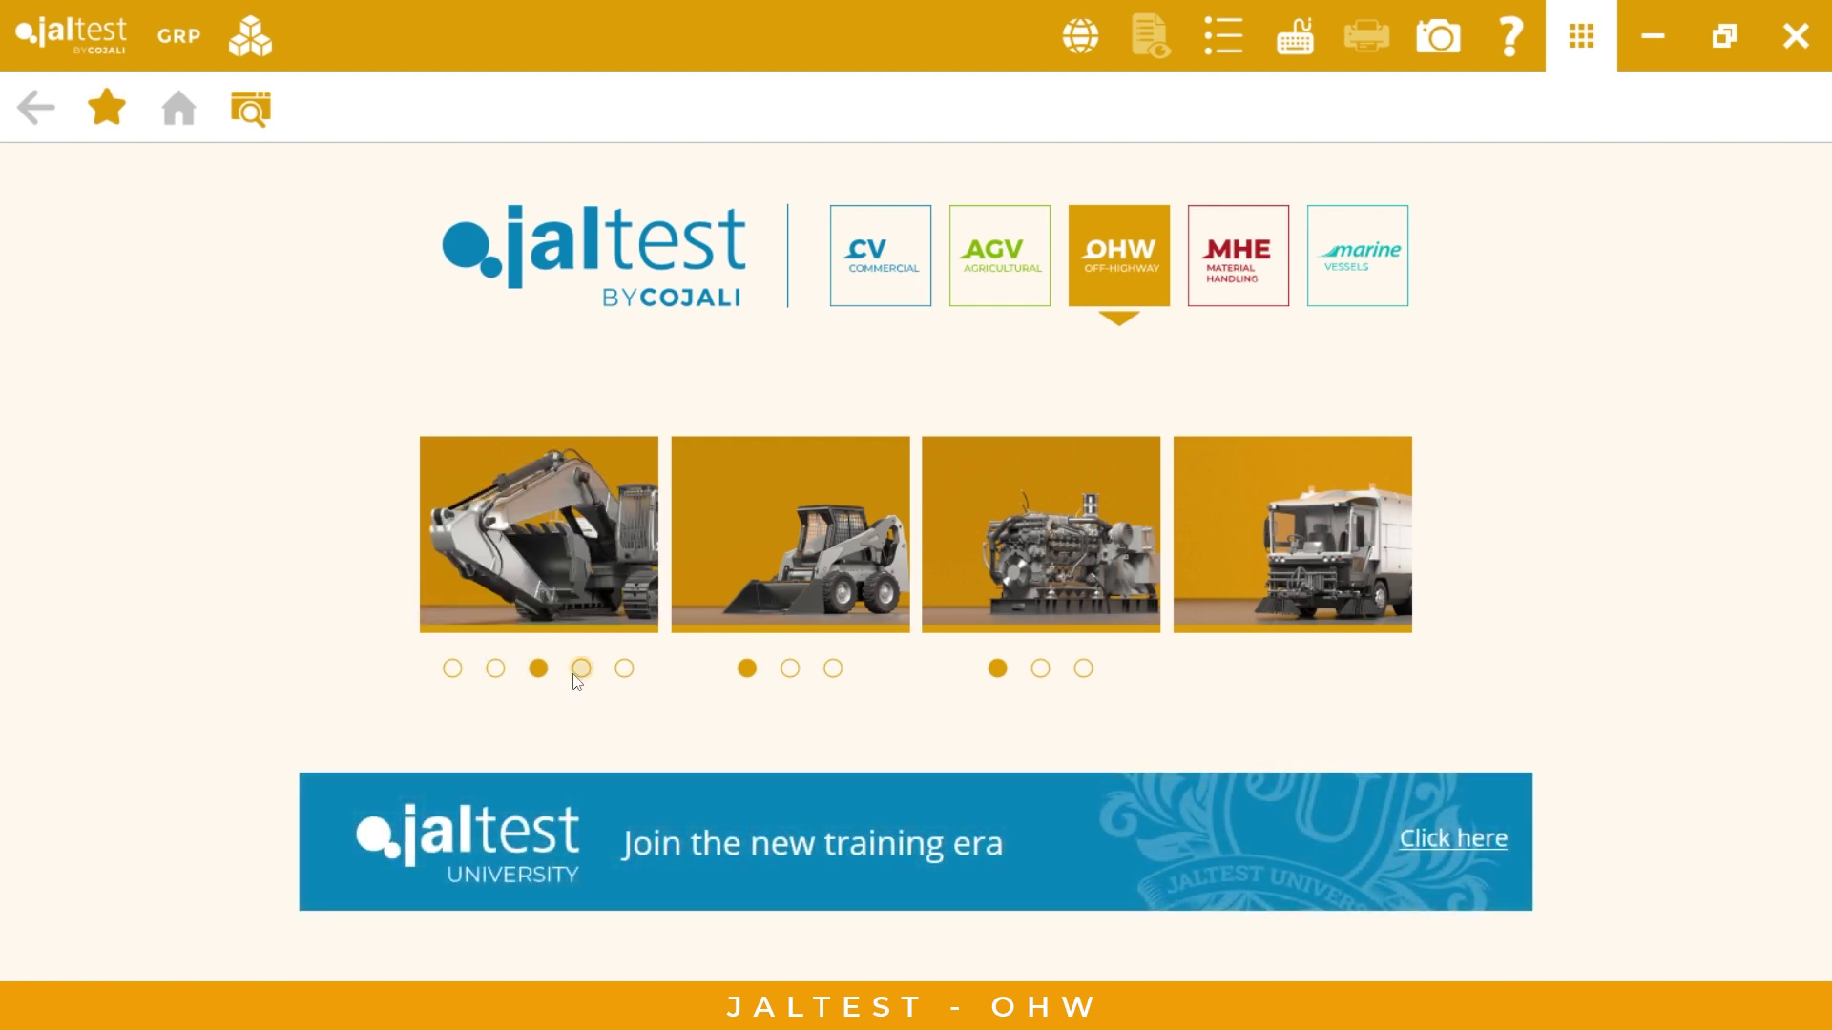
click(580, 670)
click(624, 669)
click(589, 547)
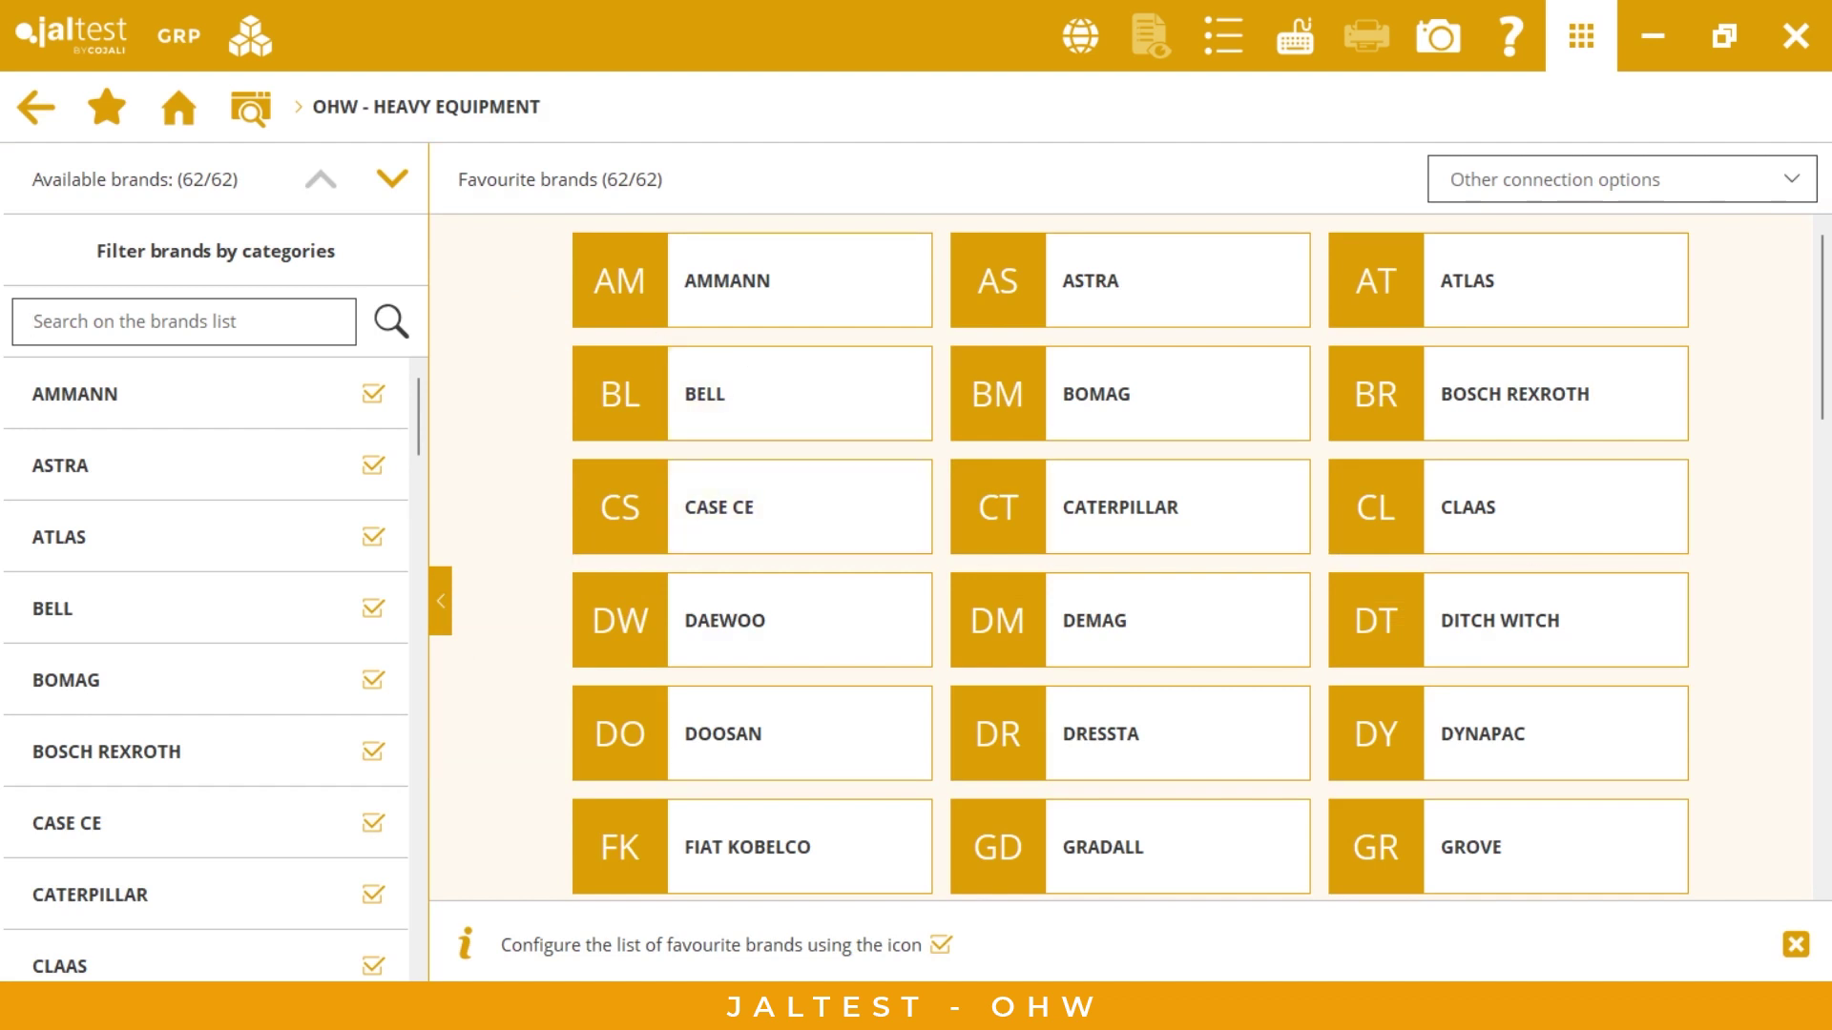
Hide the brand filter panel, scroll the favourites grid and choose Caterpillar.
click(441, 601)
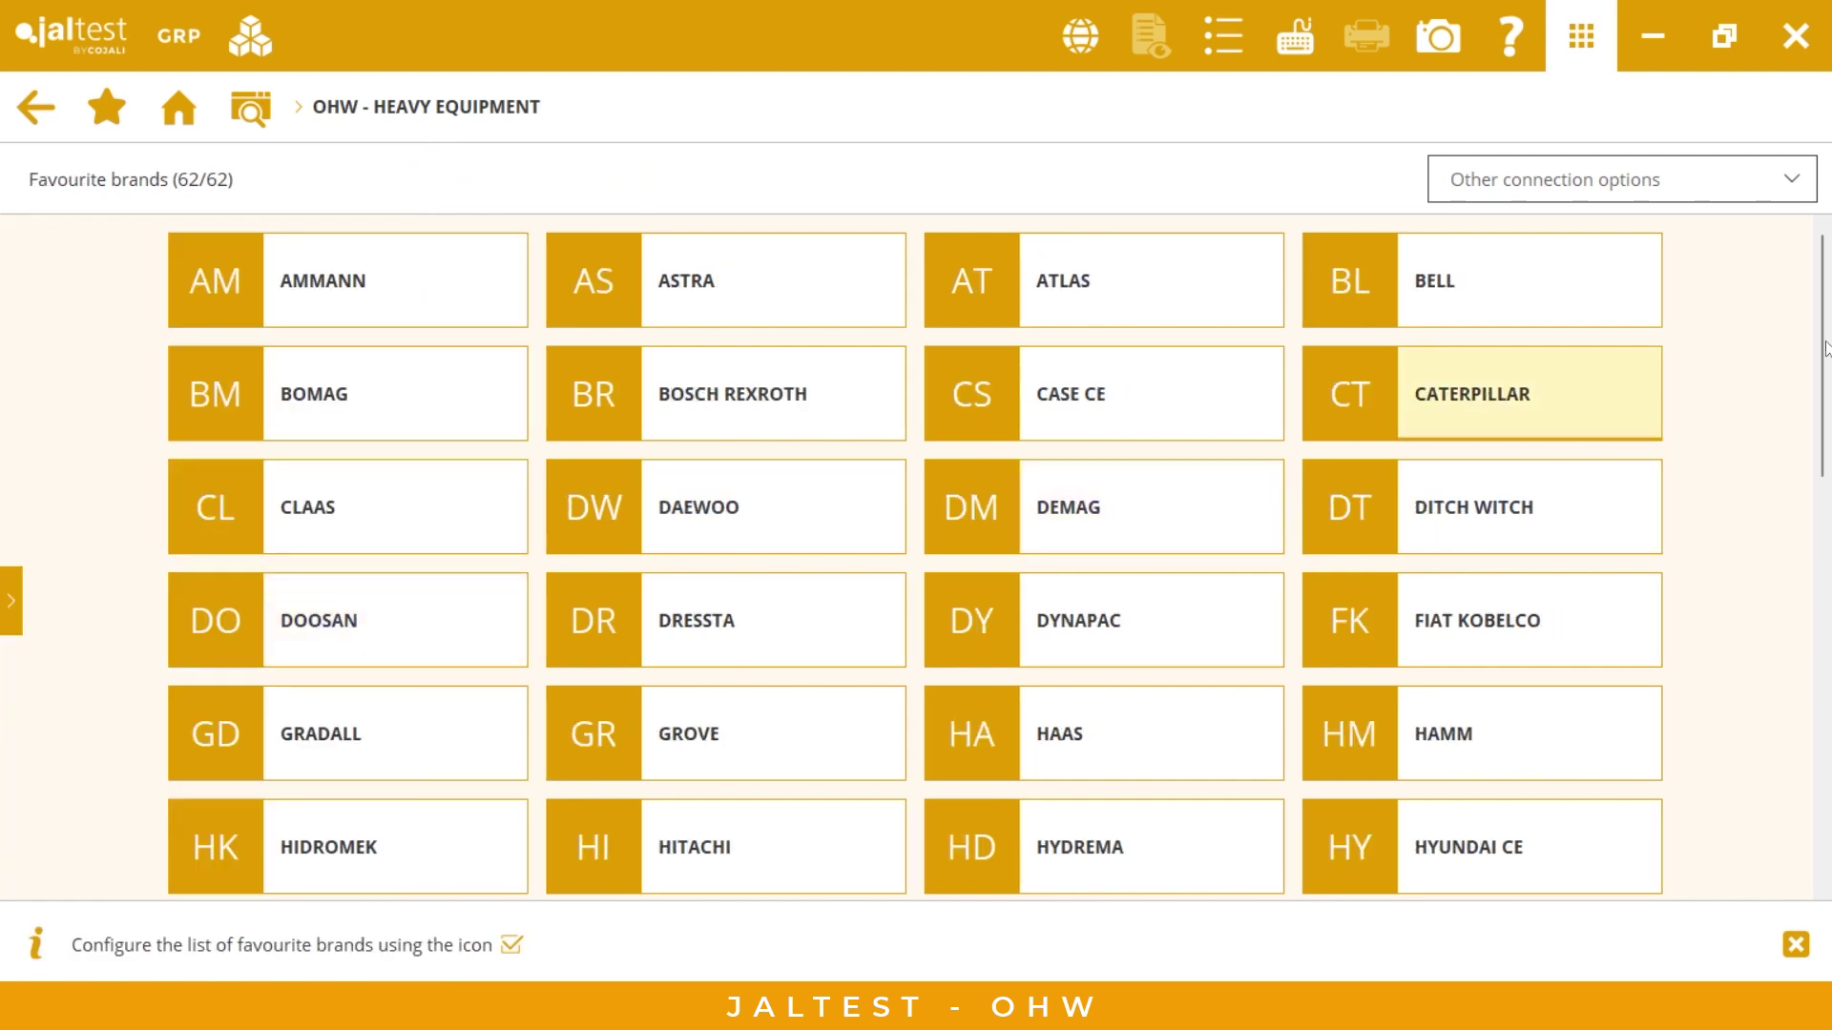
scroll(1823, 401, down, 3)
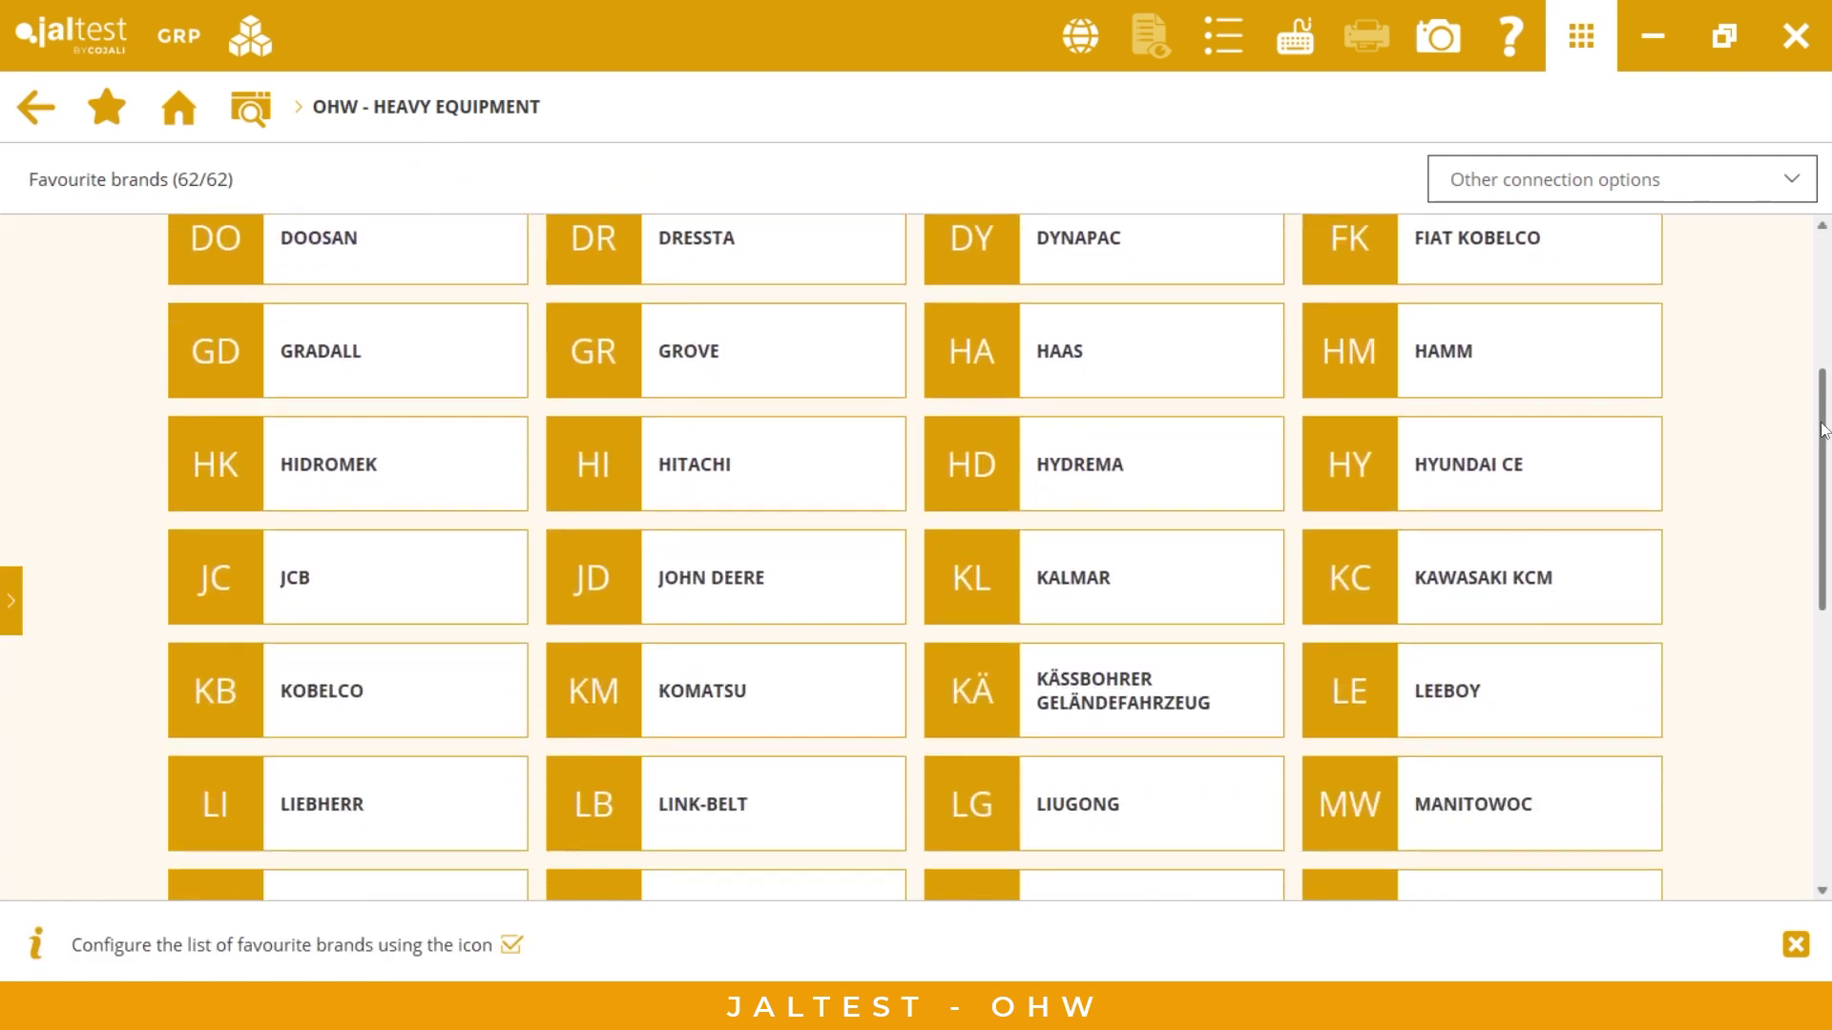
drag(1823, 429, 1755, 278)
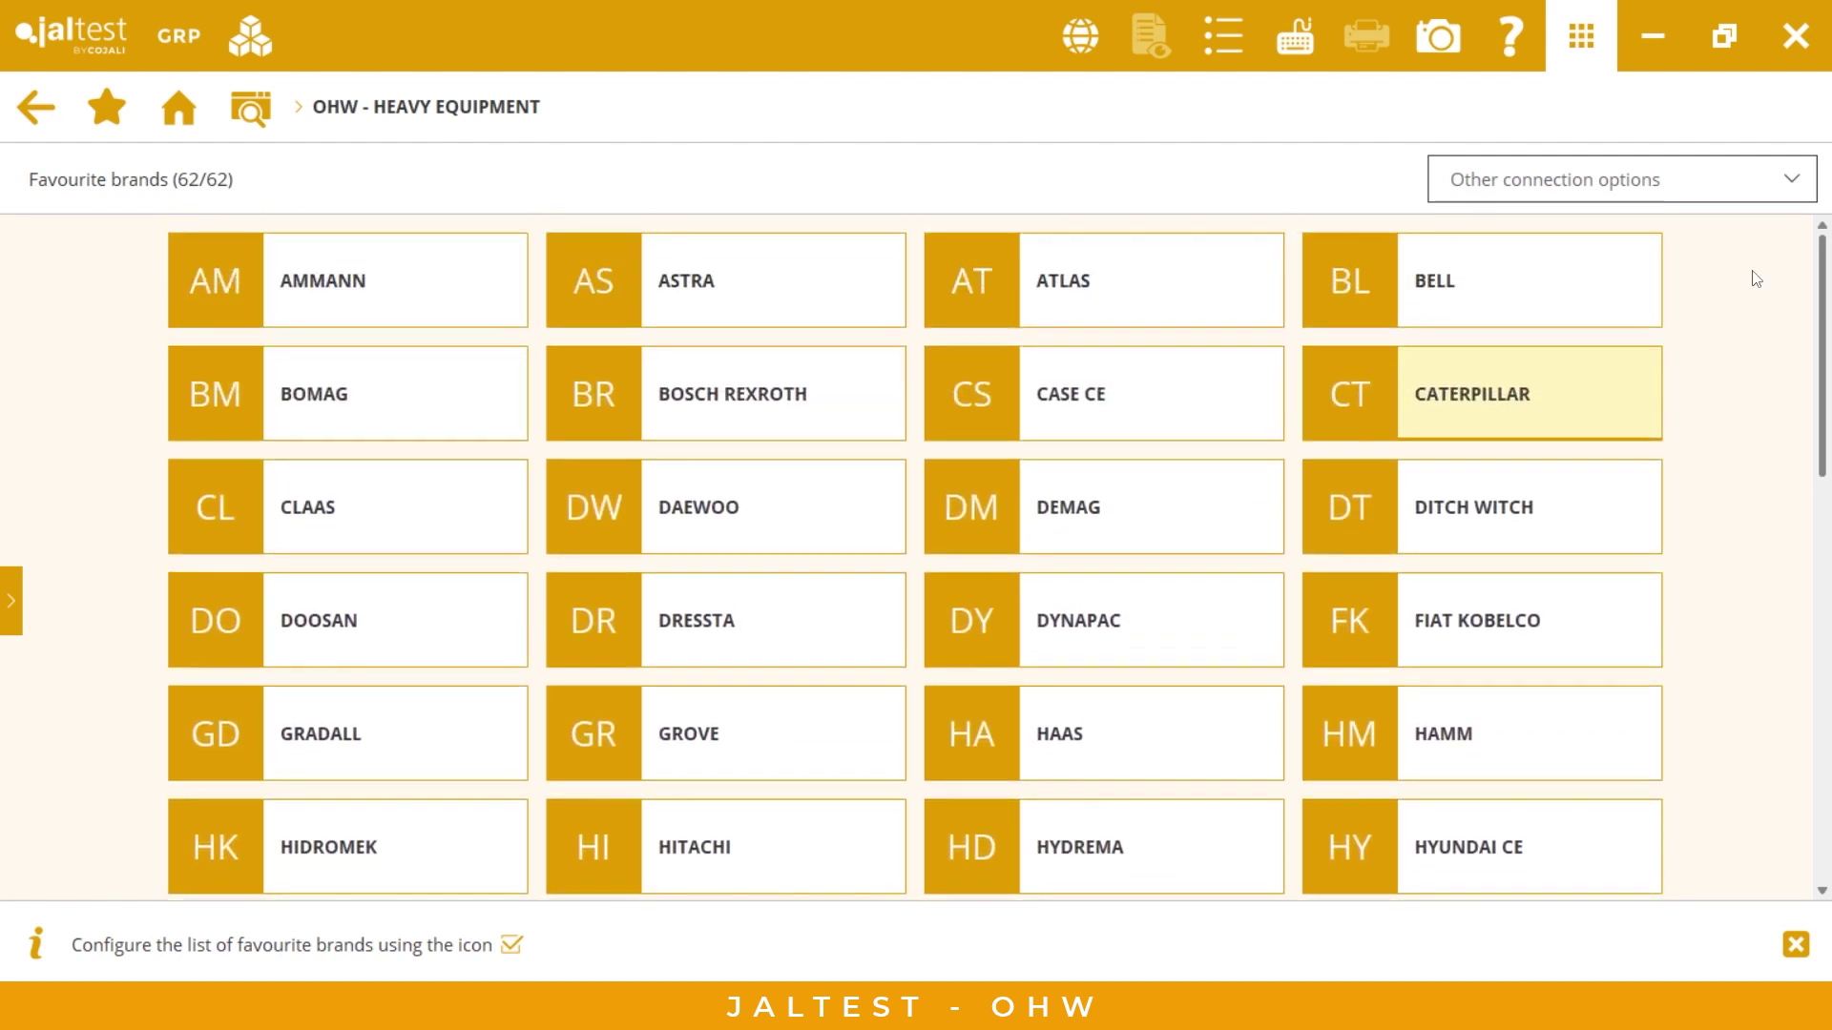
click(1517, 412)
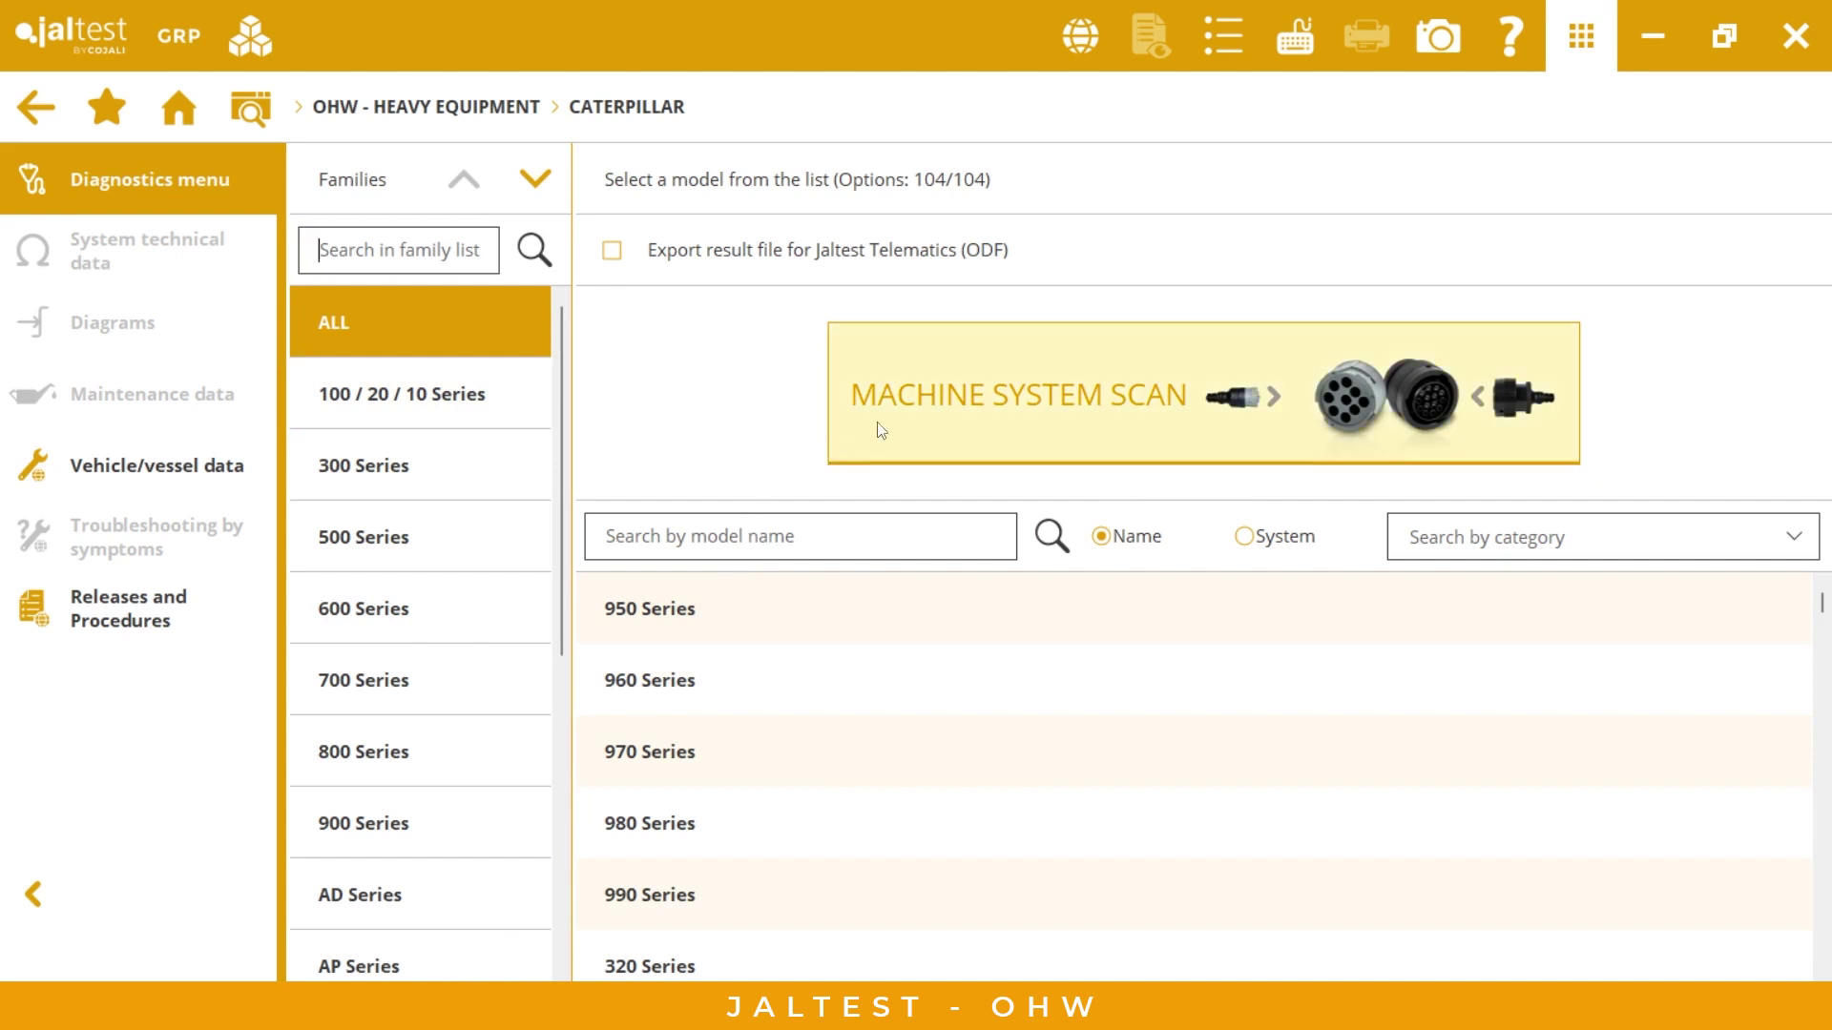
Start a Caterpillar machine scan on Connection 1 after reviewing the JDC 213.9 + JDC 505A connection.
click(930, 417)
click(1305, 617)
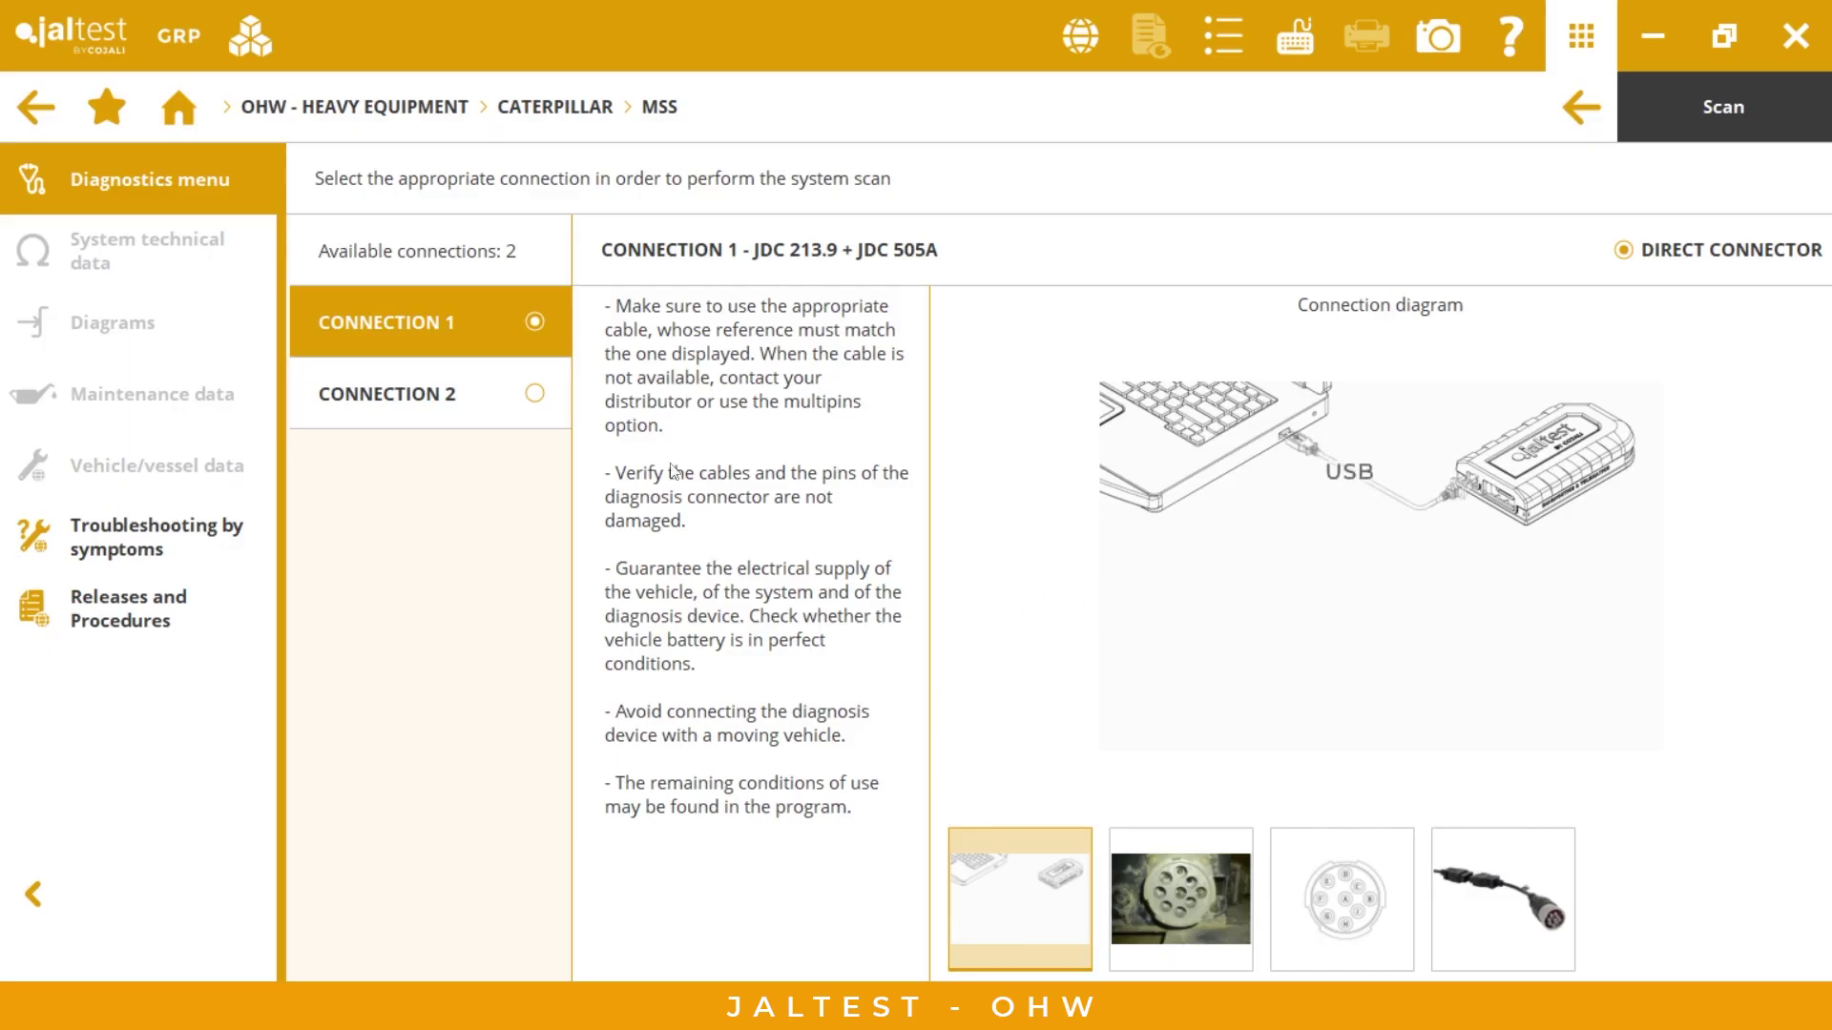
click(1226, 868)
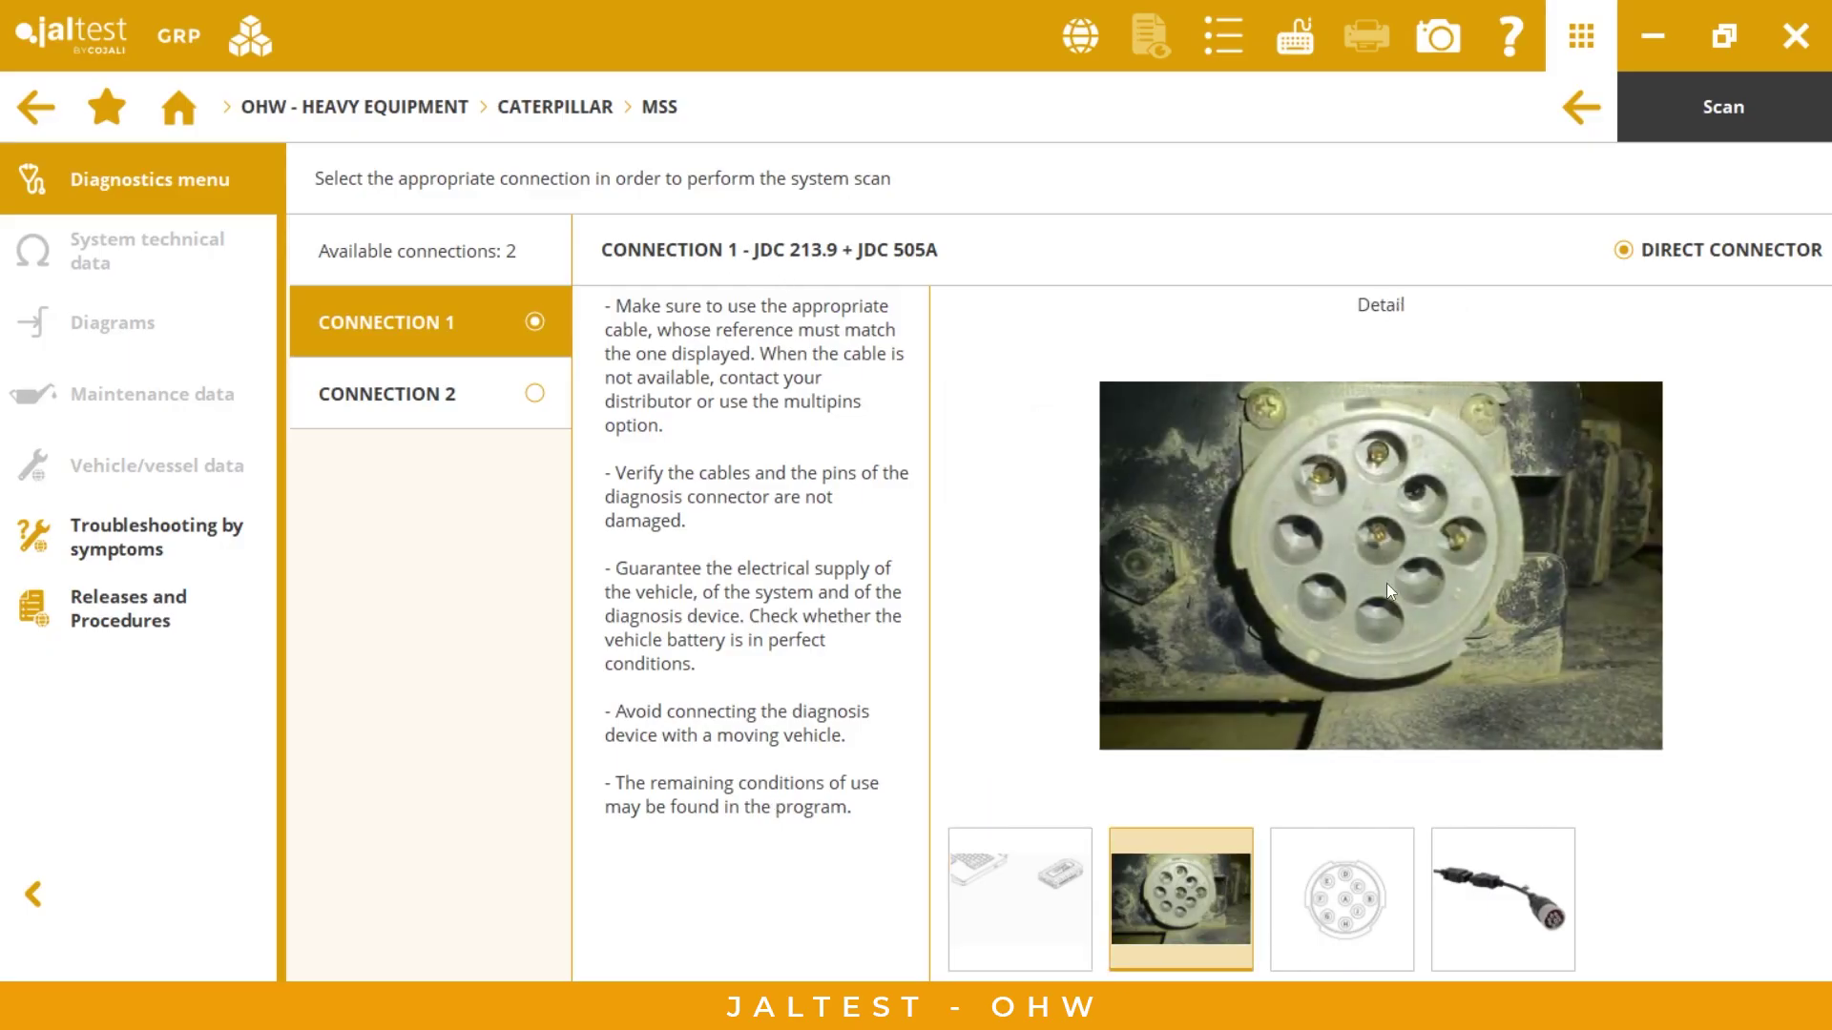
click(1343, 949)
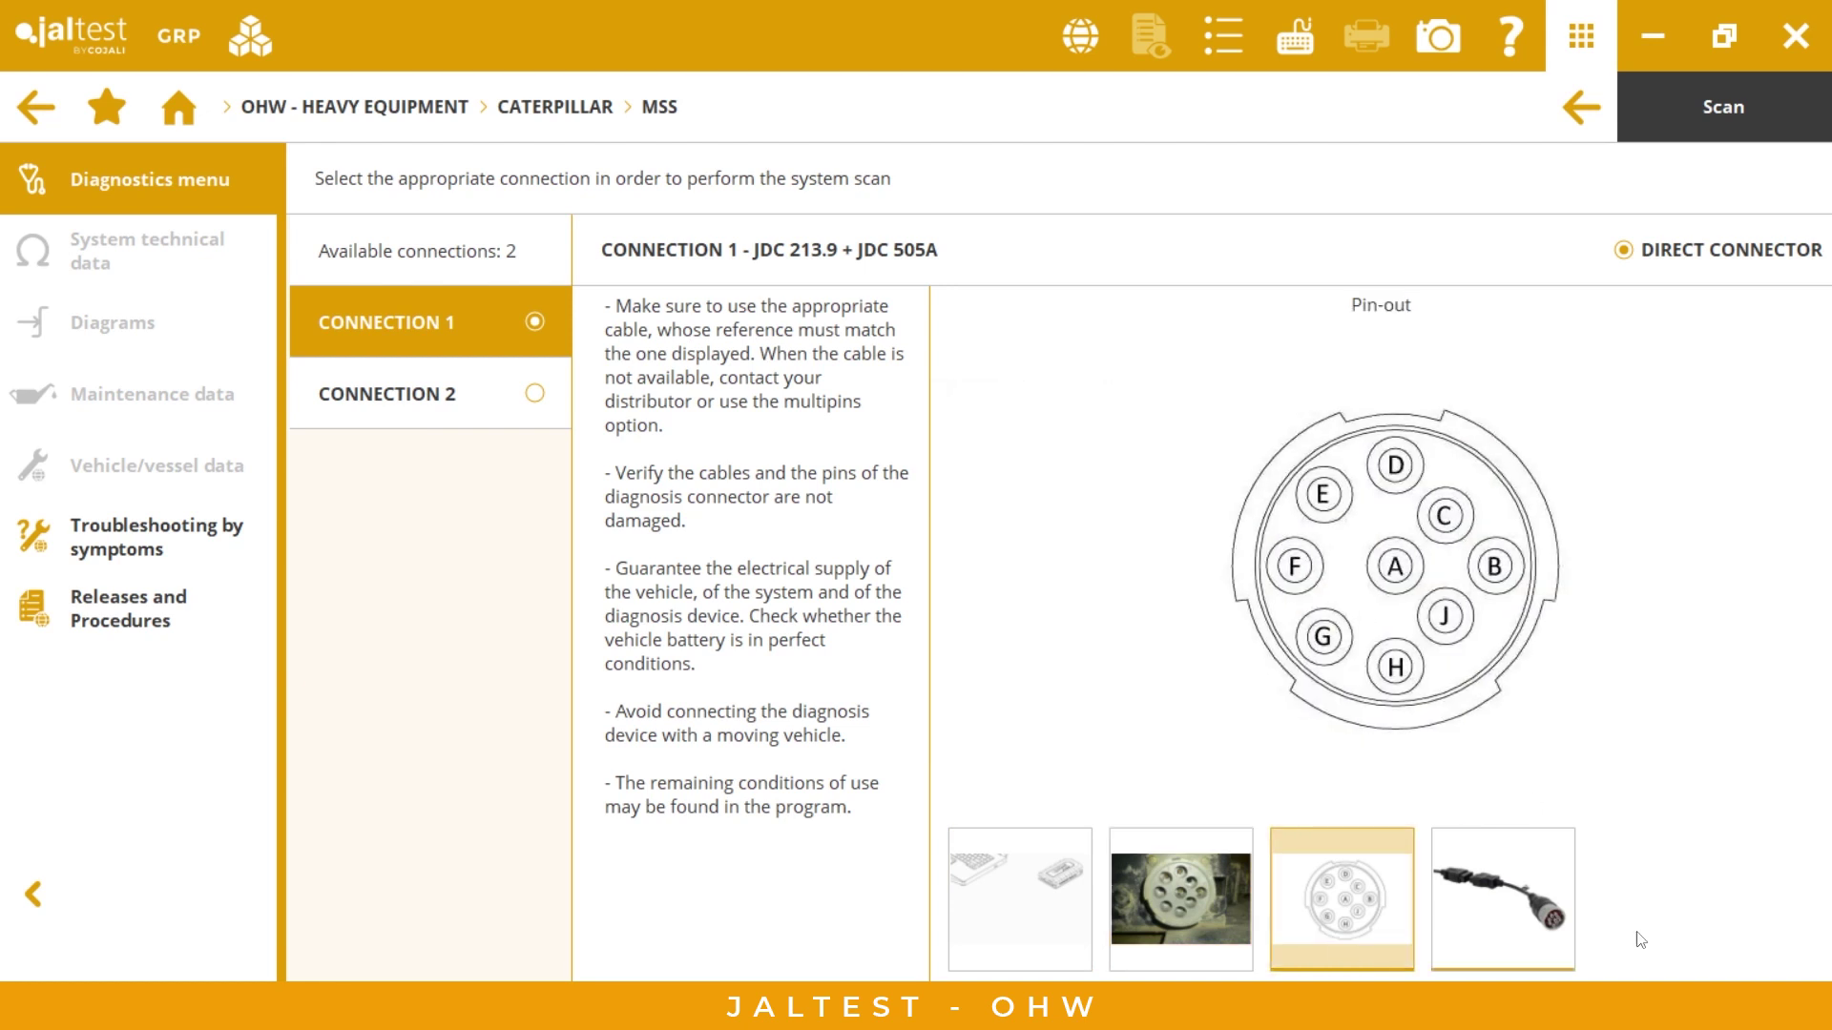
click(1562, 930)
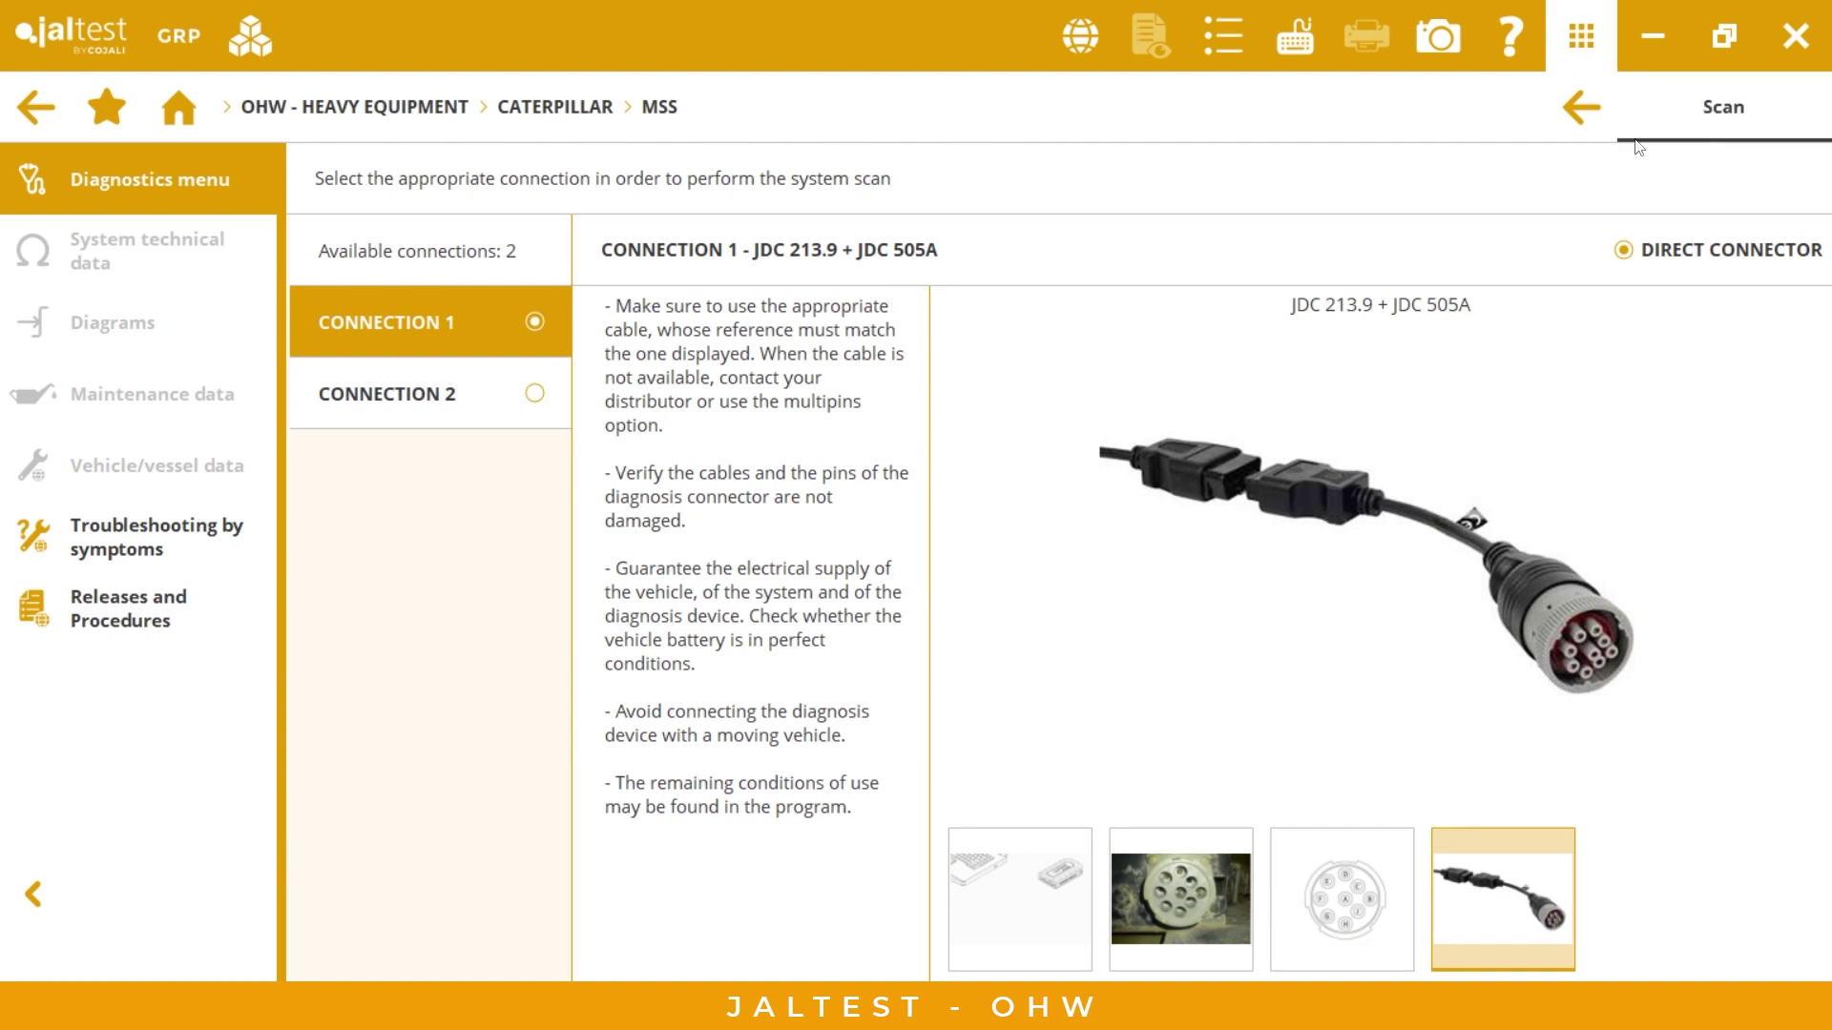
click(1634, 108)
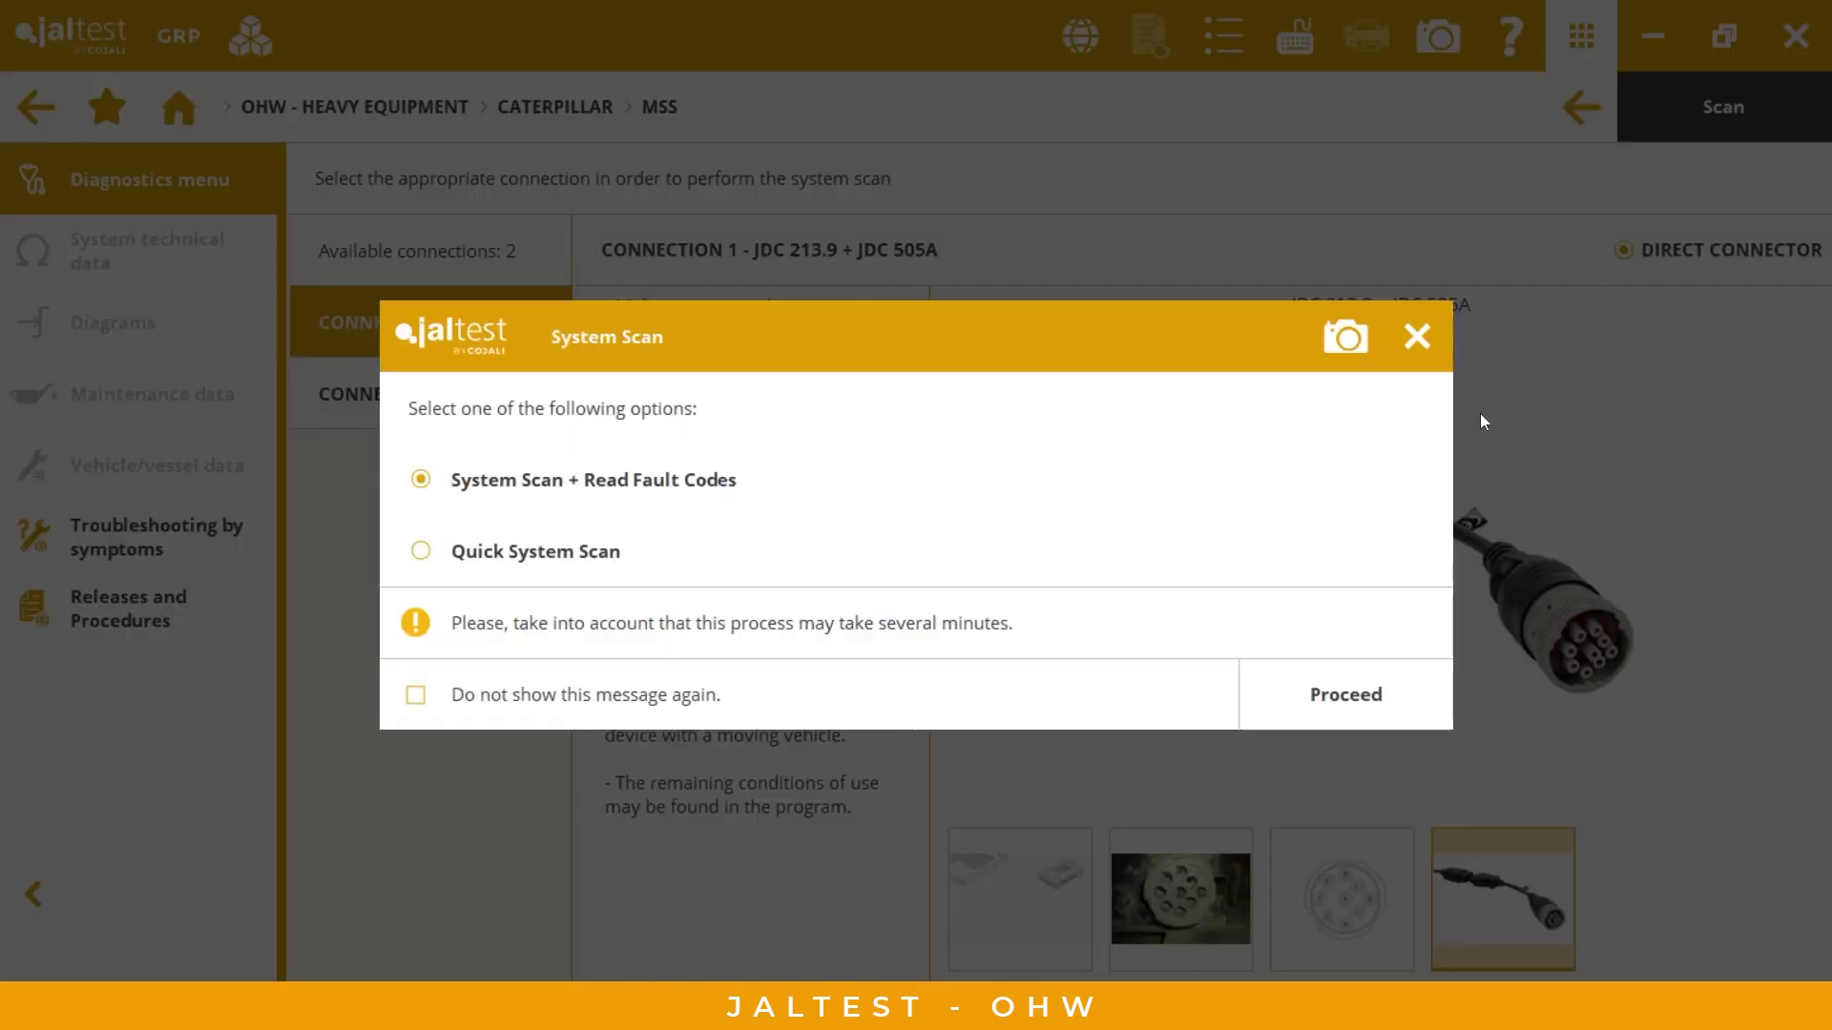
Run System Scan + Read Fault Codes until all 5 systems are detected.
click(1417, 685)
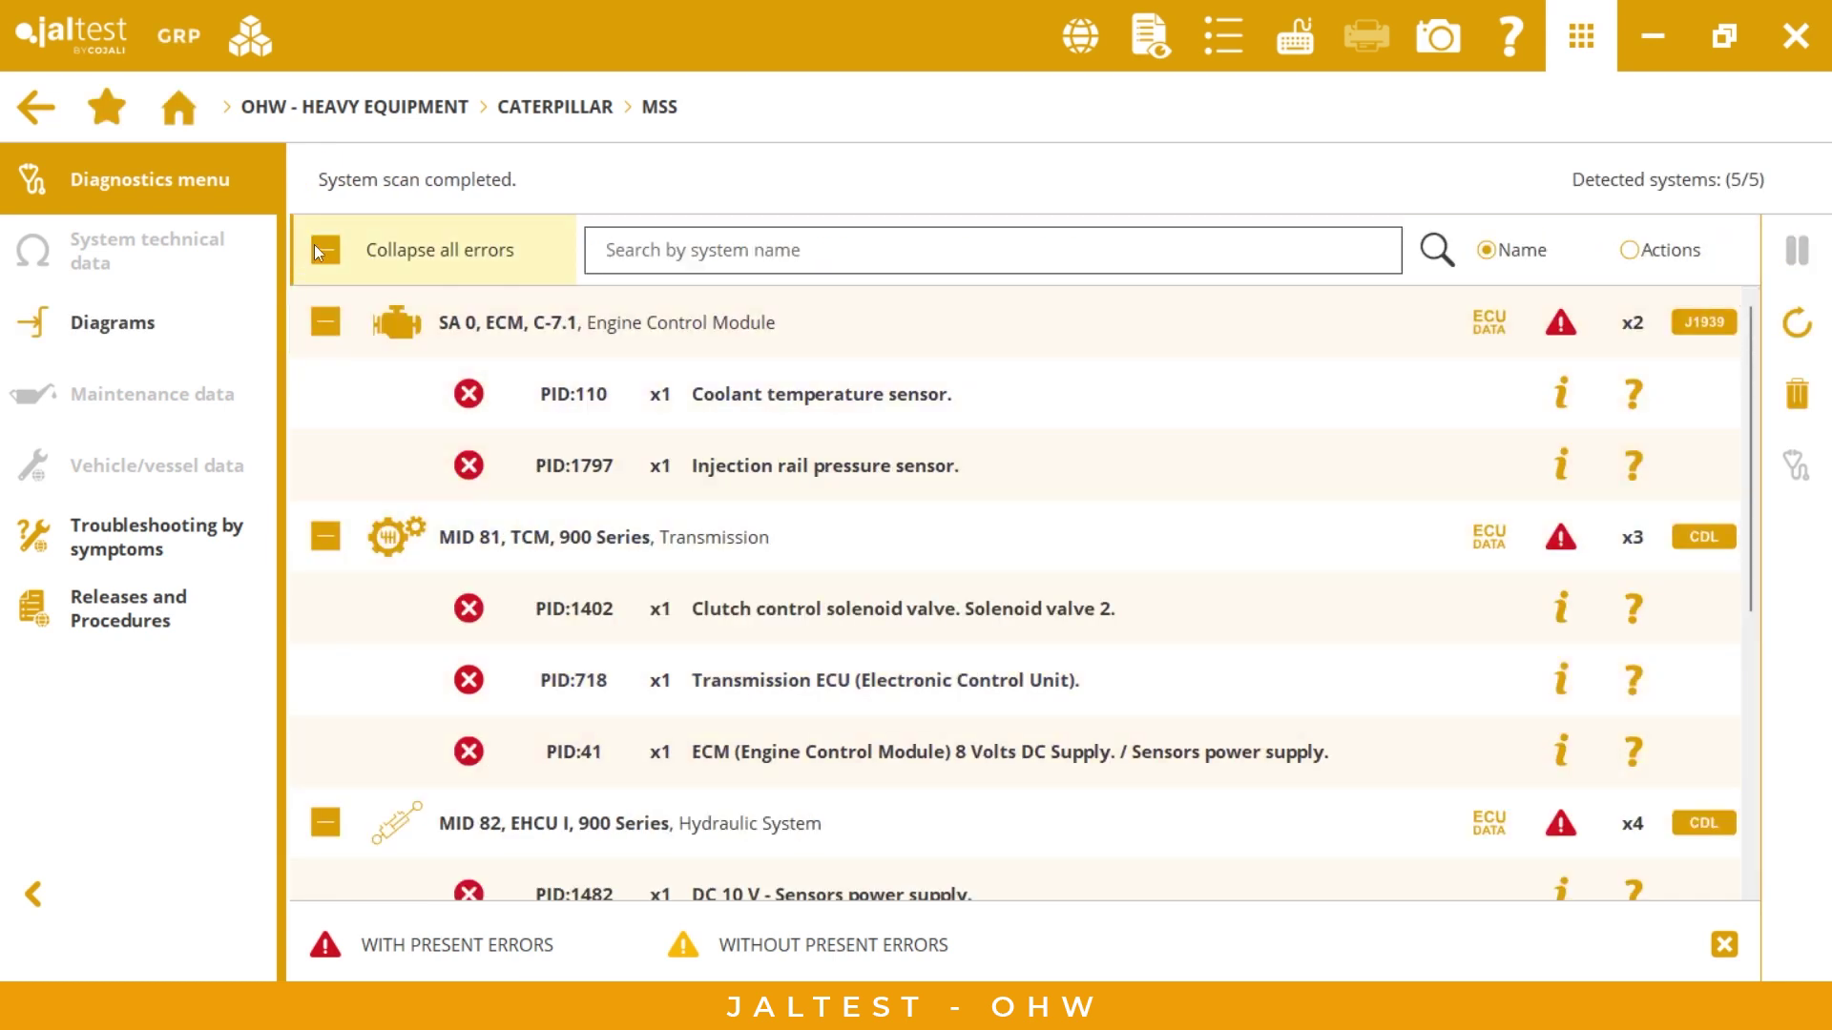
Collapse the error lists and connect to the SA 0, ECM, C-7.1 Engine Control Module.
click(362, 251)
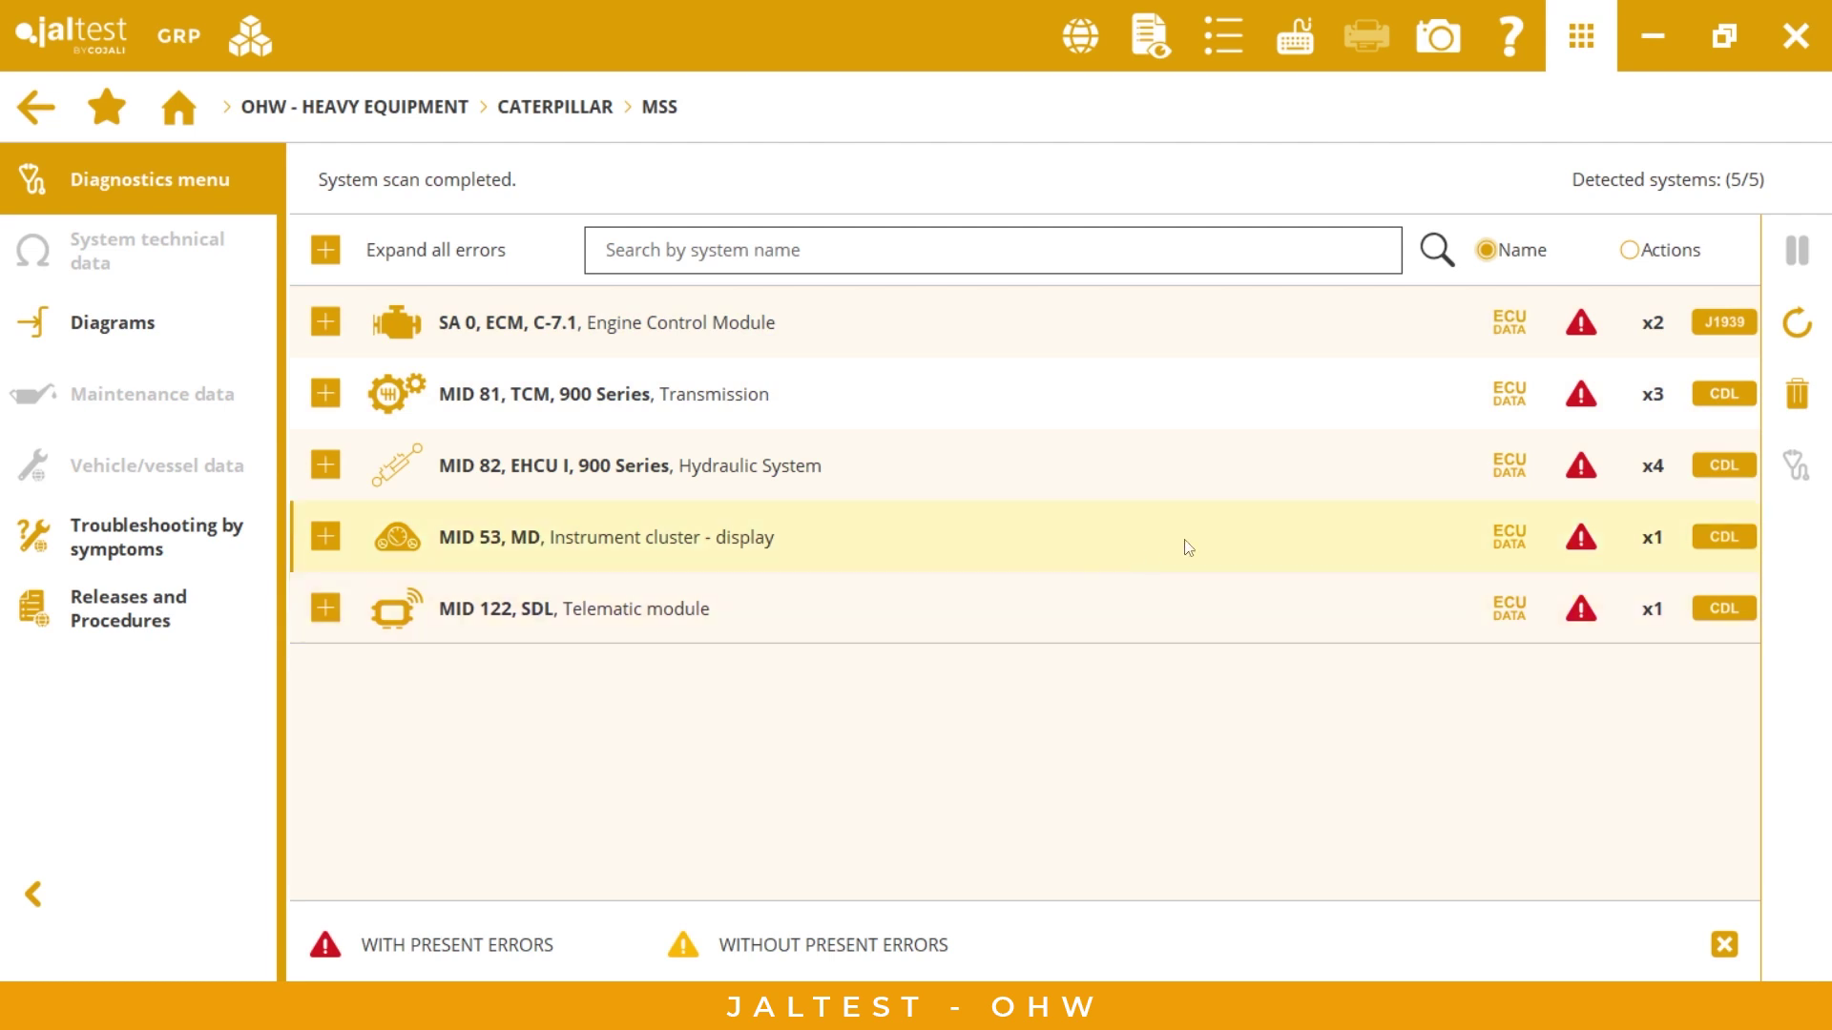
click(755, 346)
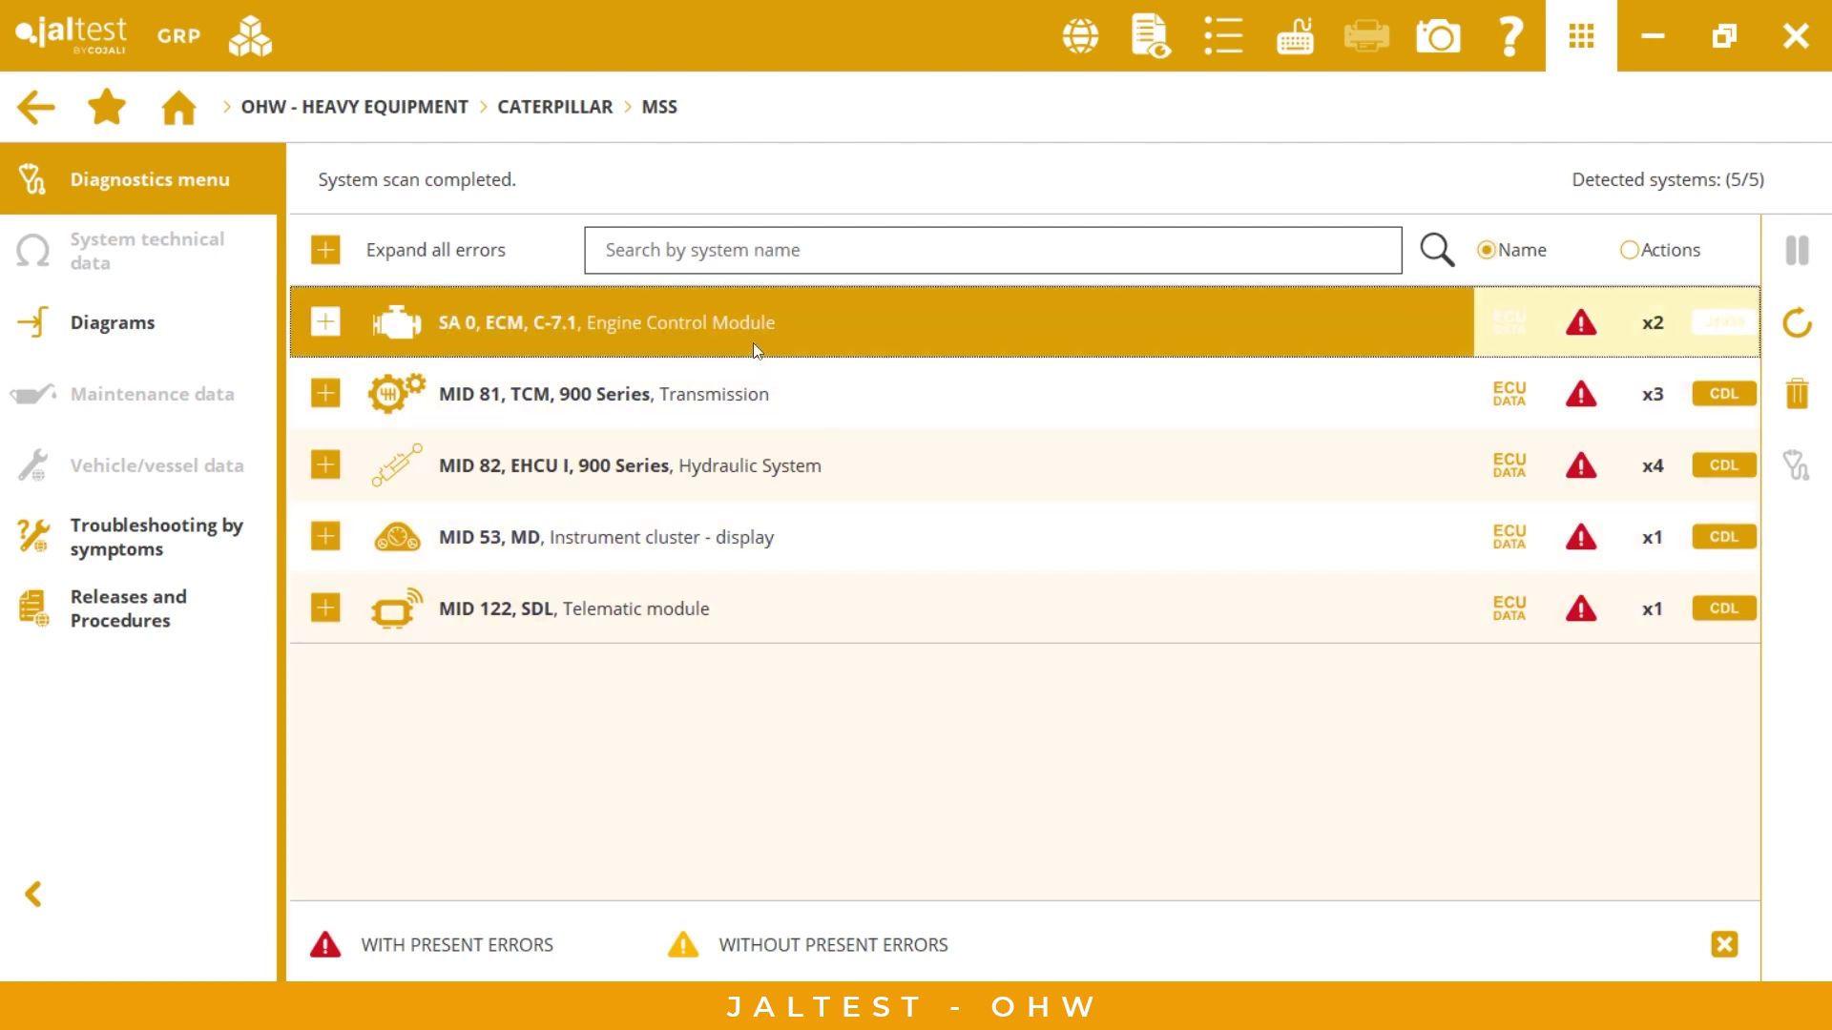
click(1648, 113)
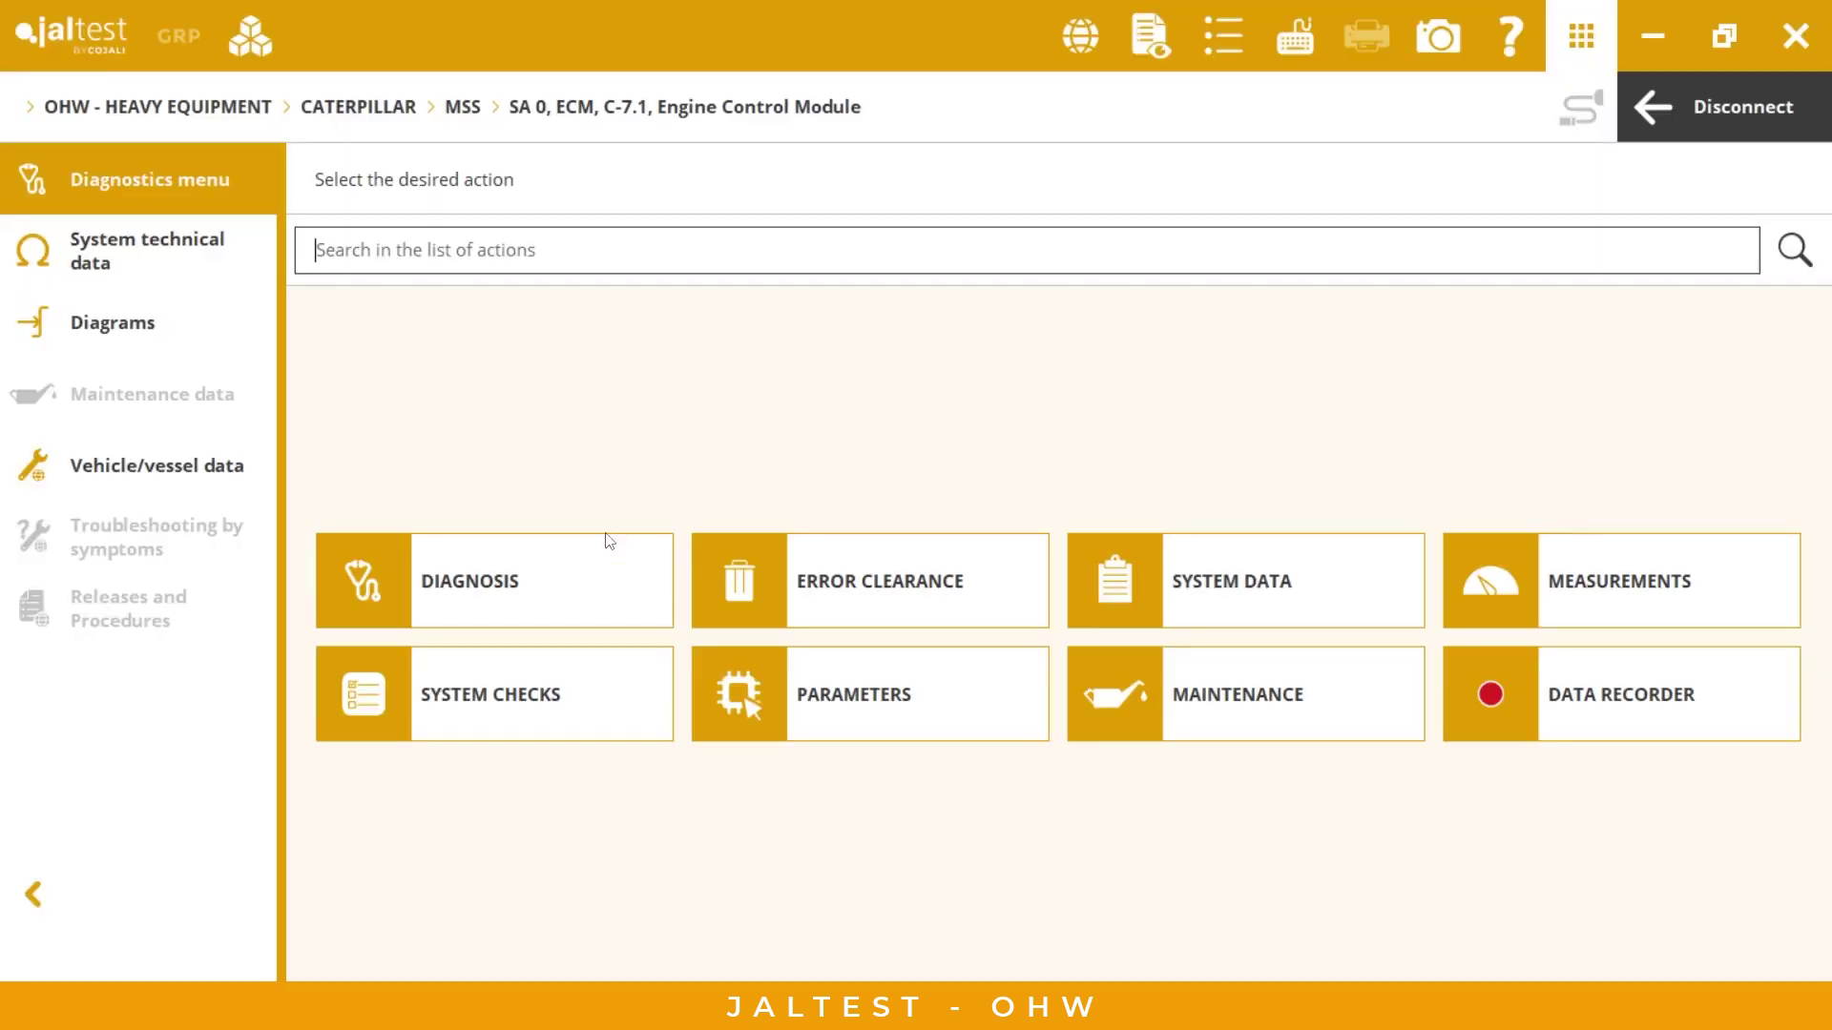
Open the PID:1797 injection rail pressure fault's freeze frame and related components.
click(590, 577)
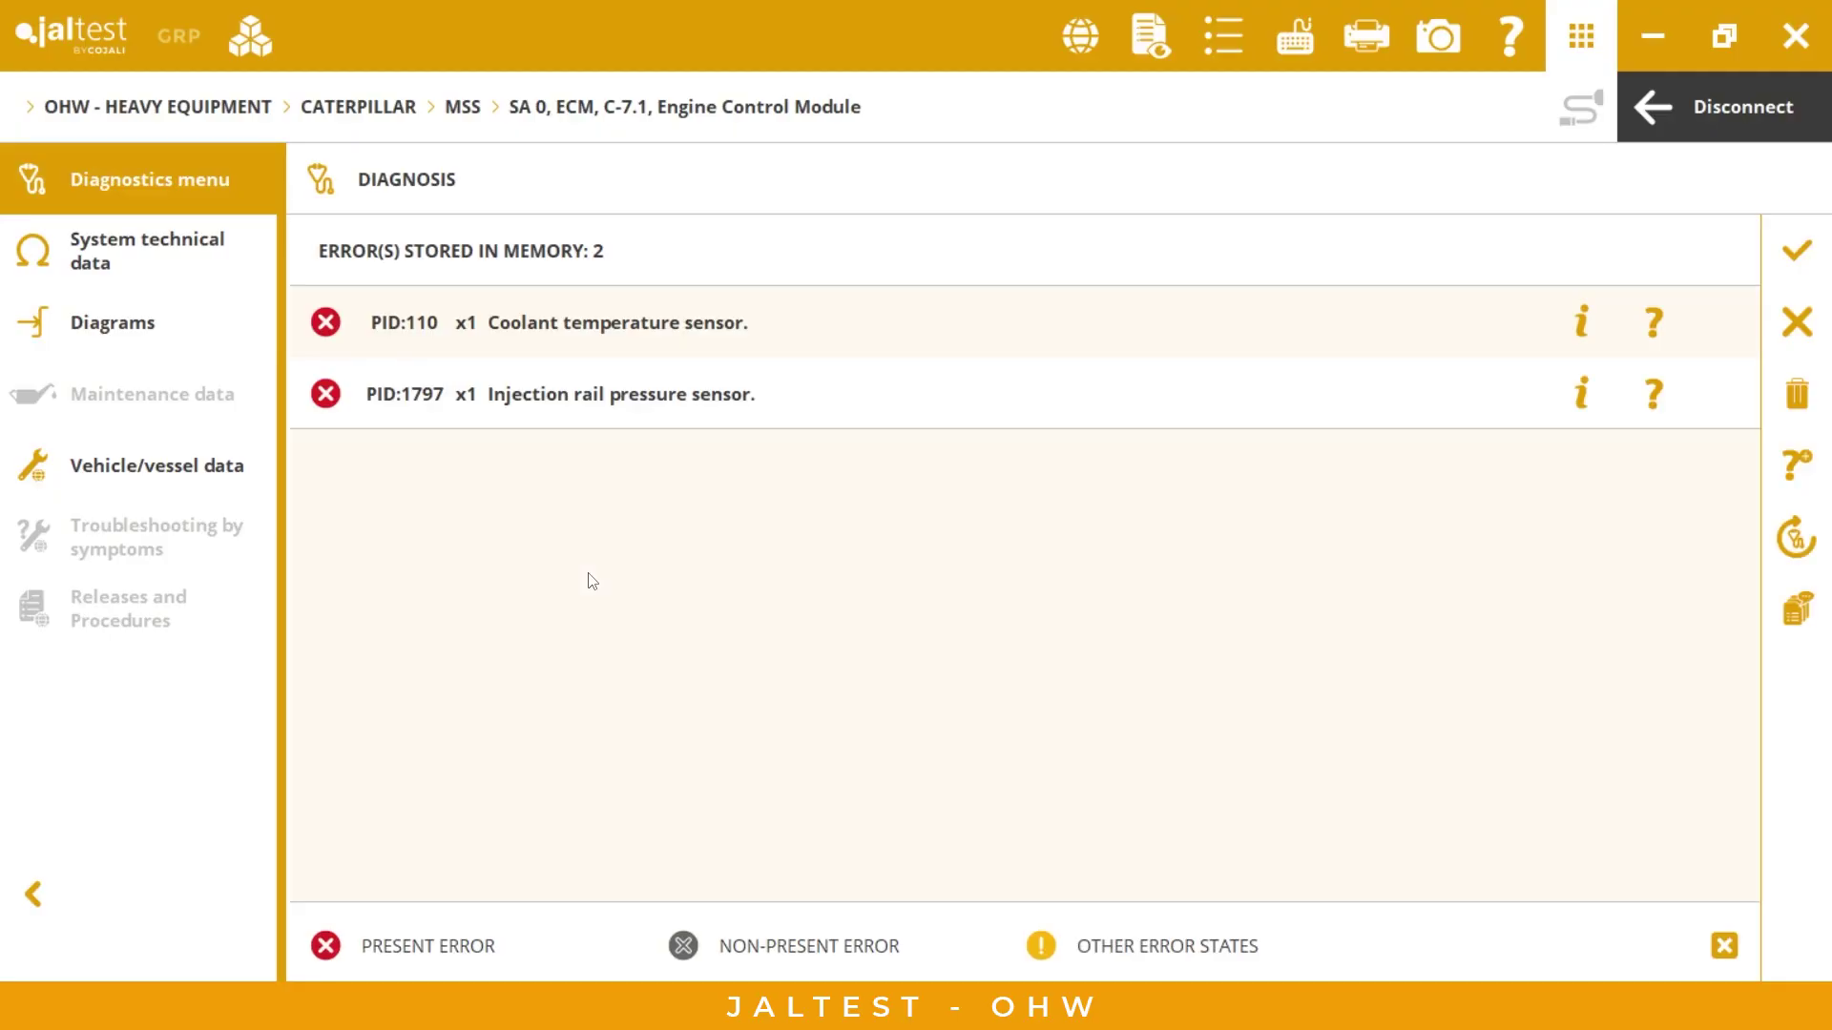
click(374, 413)
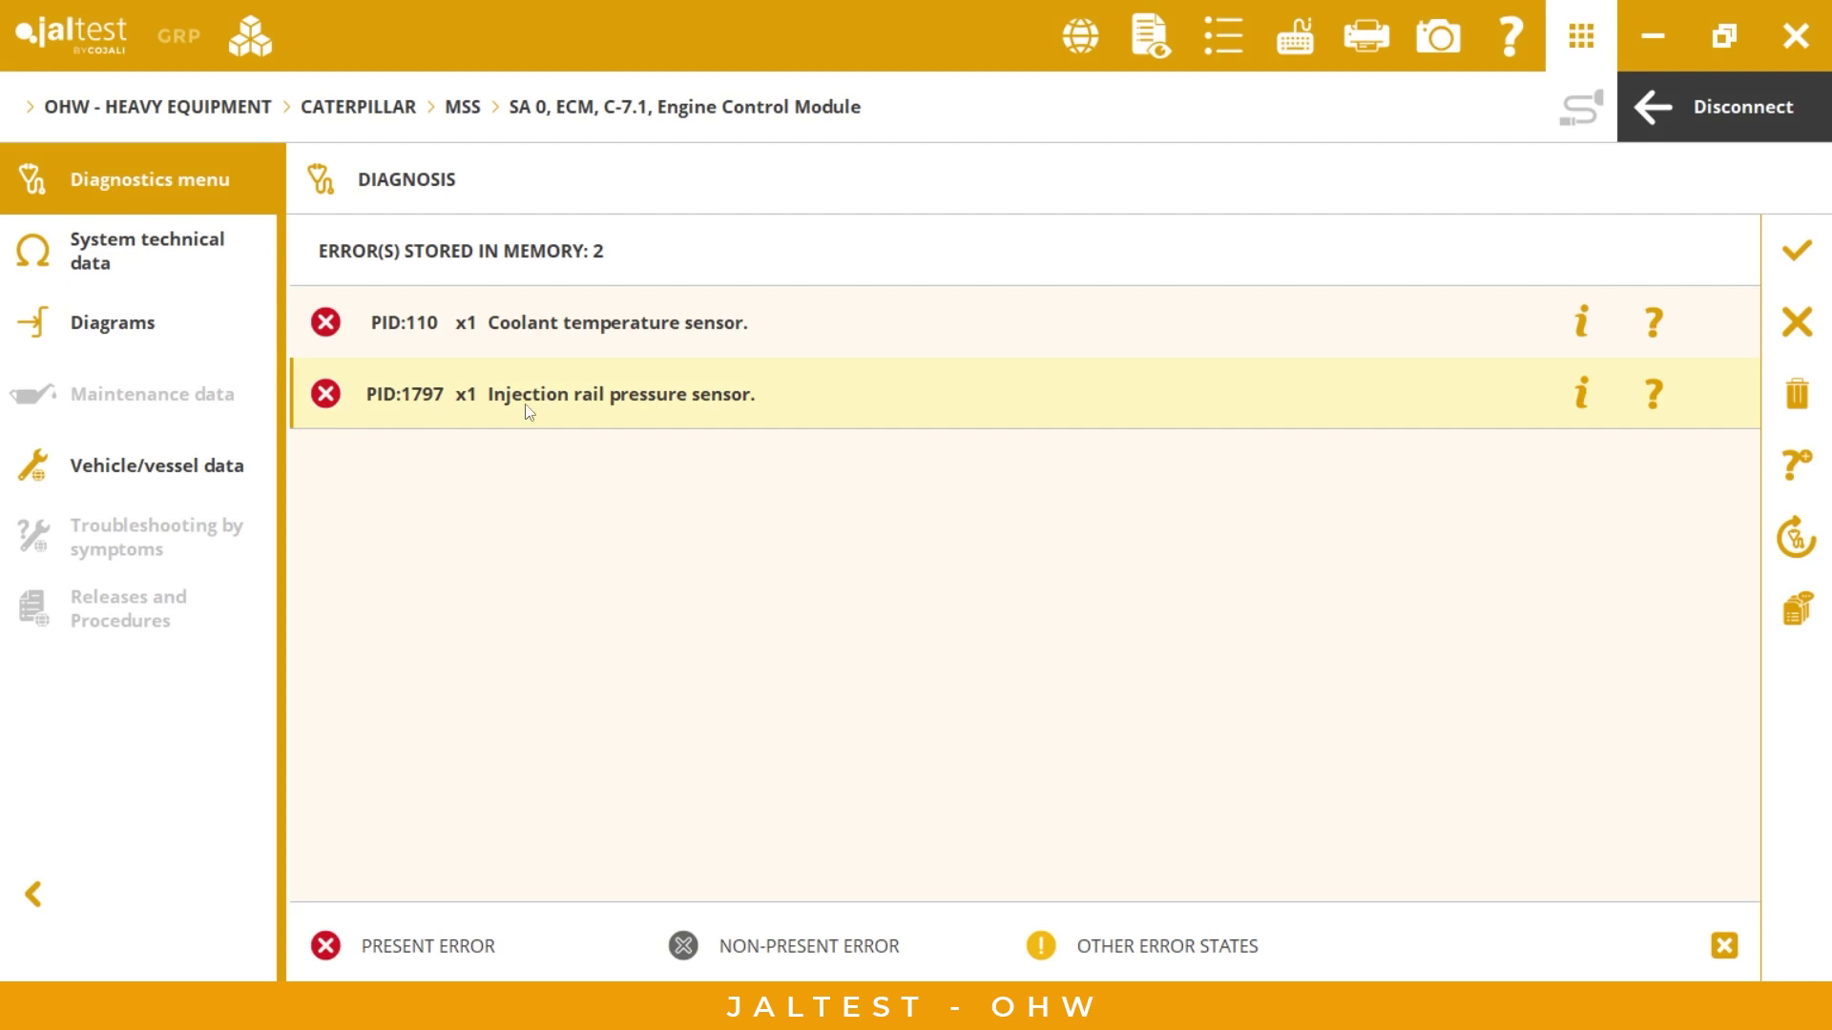
click(1582, 395)
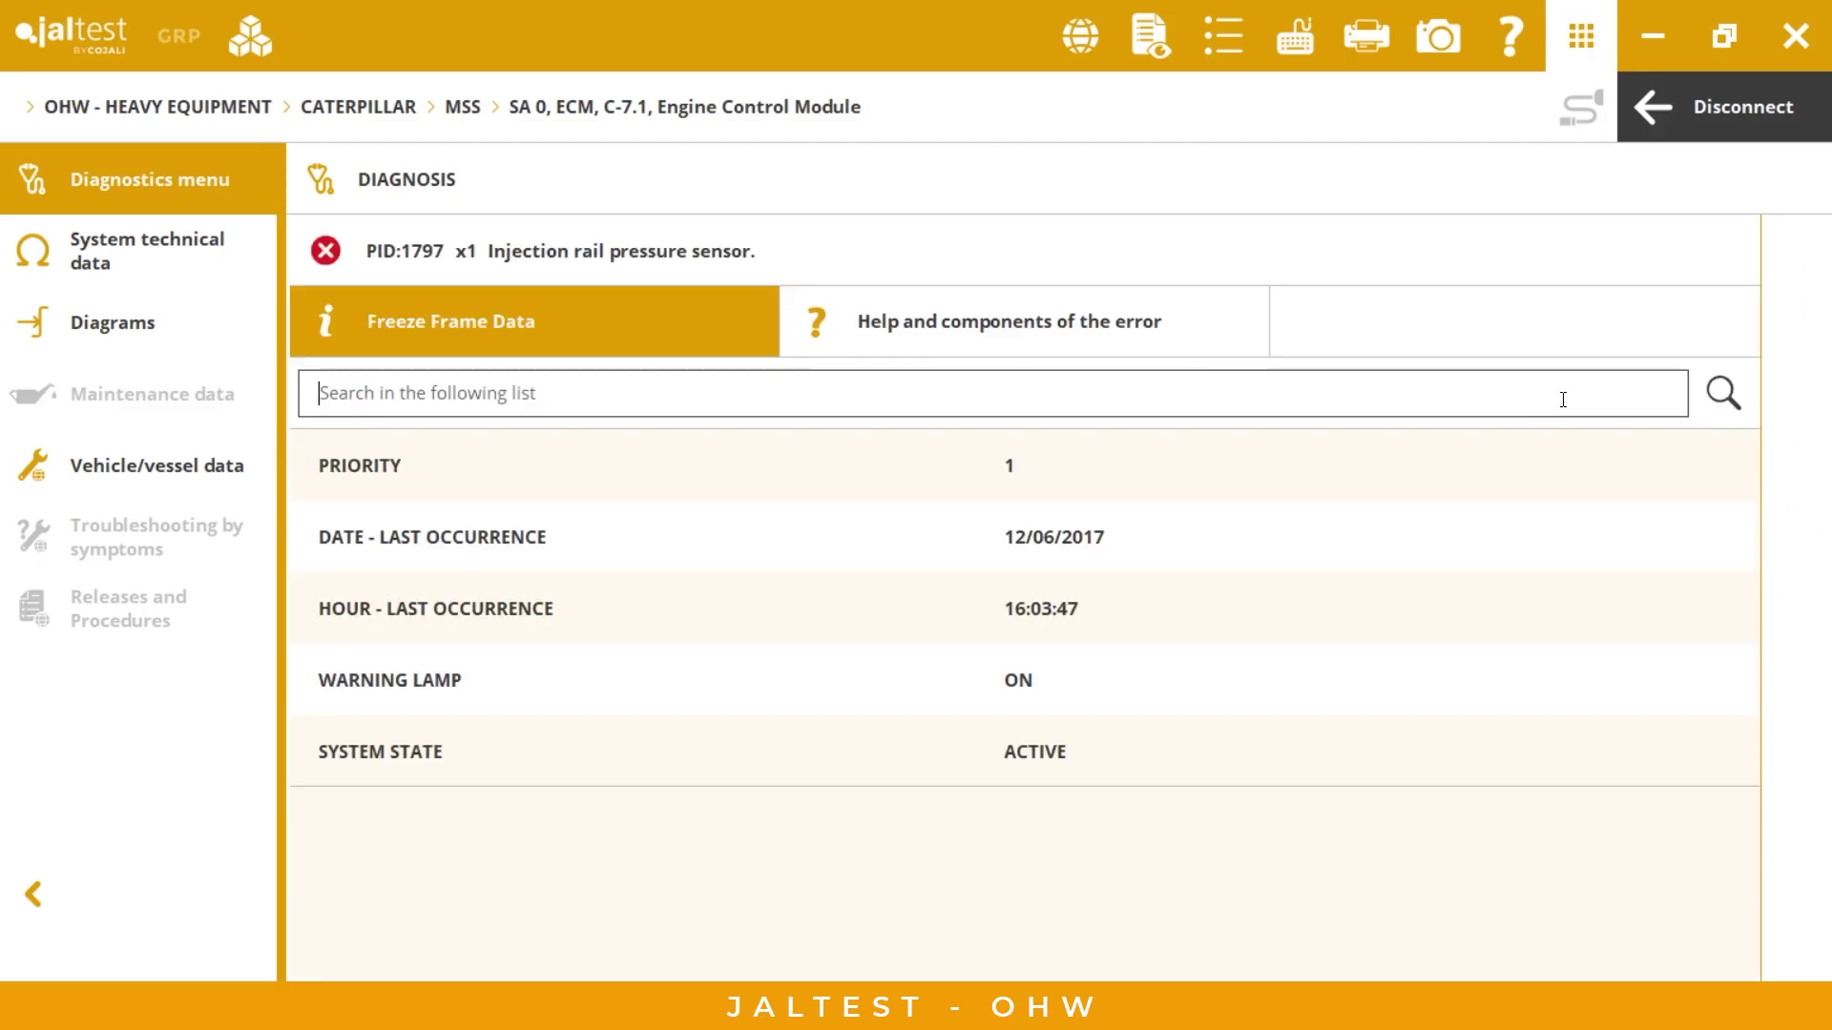
click(924, 338)
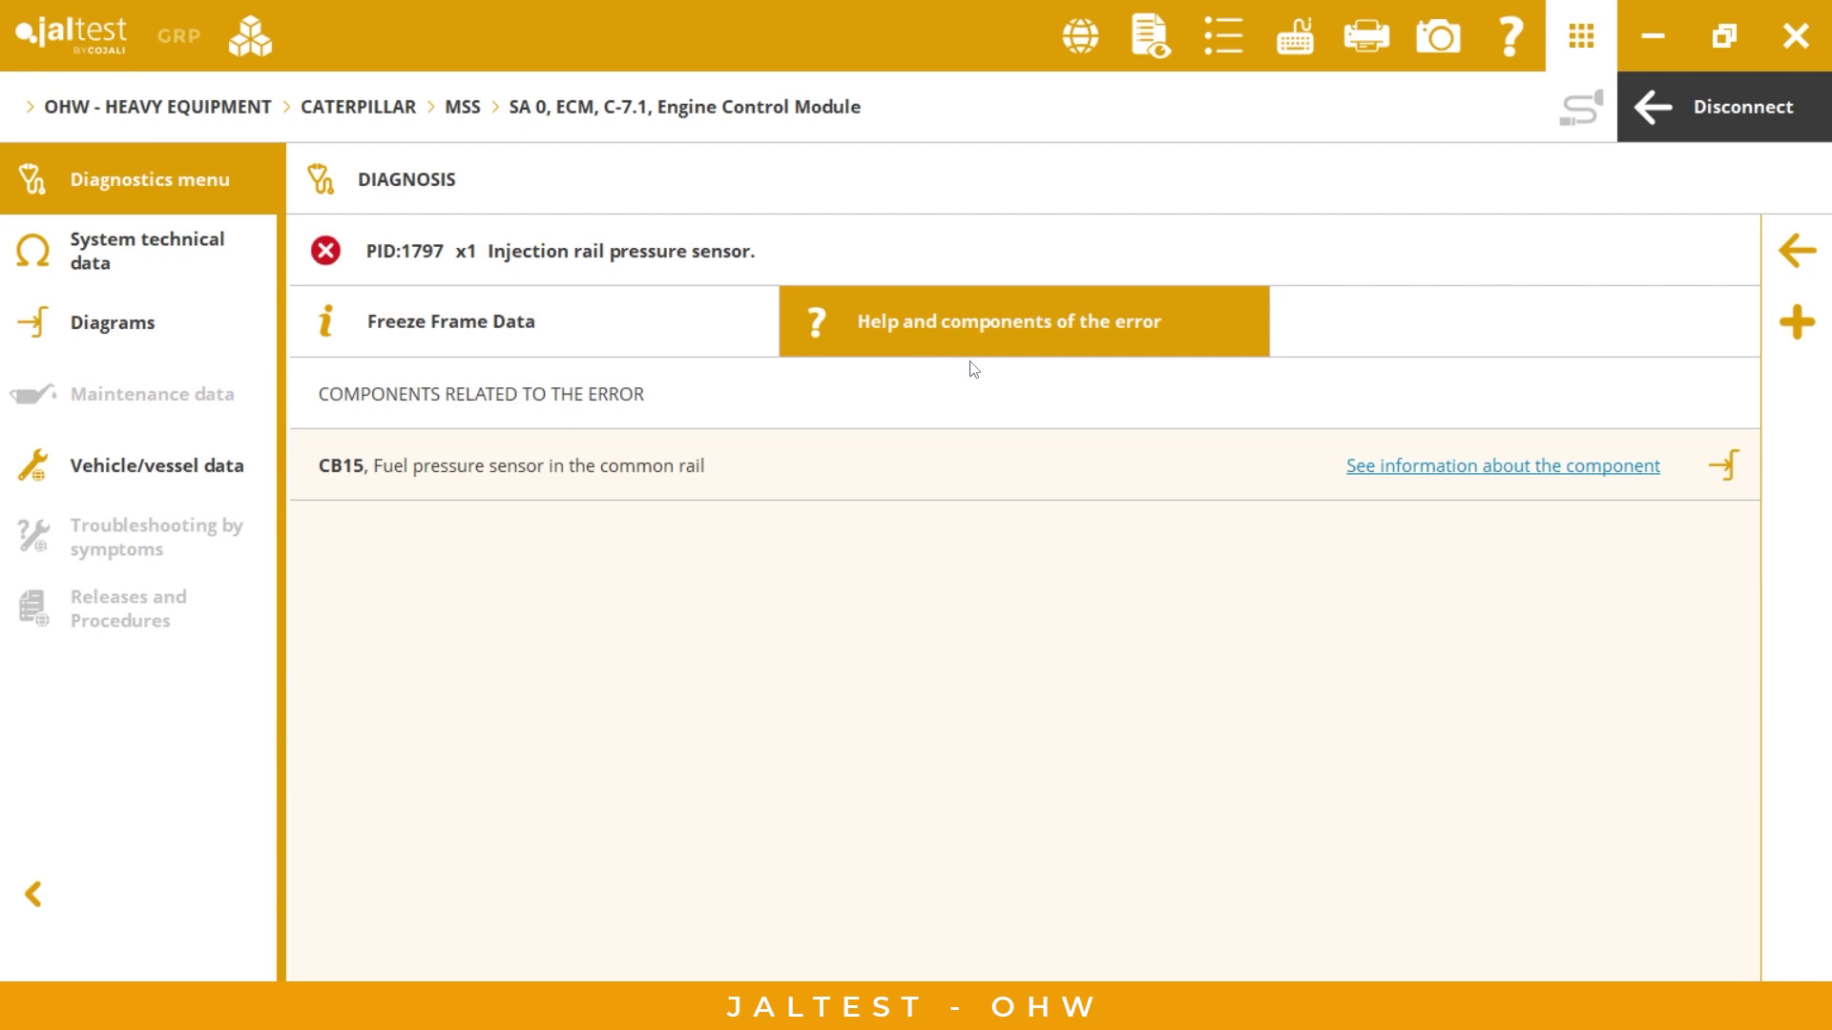
Read the CB15 common-rail fuel pressure sensor details, then show it on the wiring diagram.
click(1393, 472)
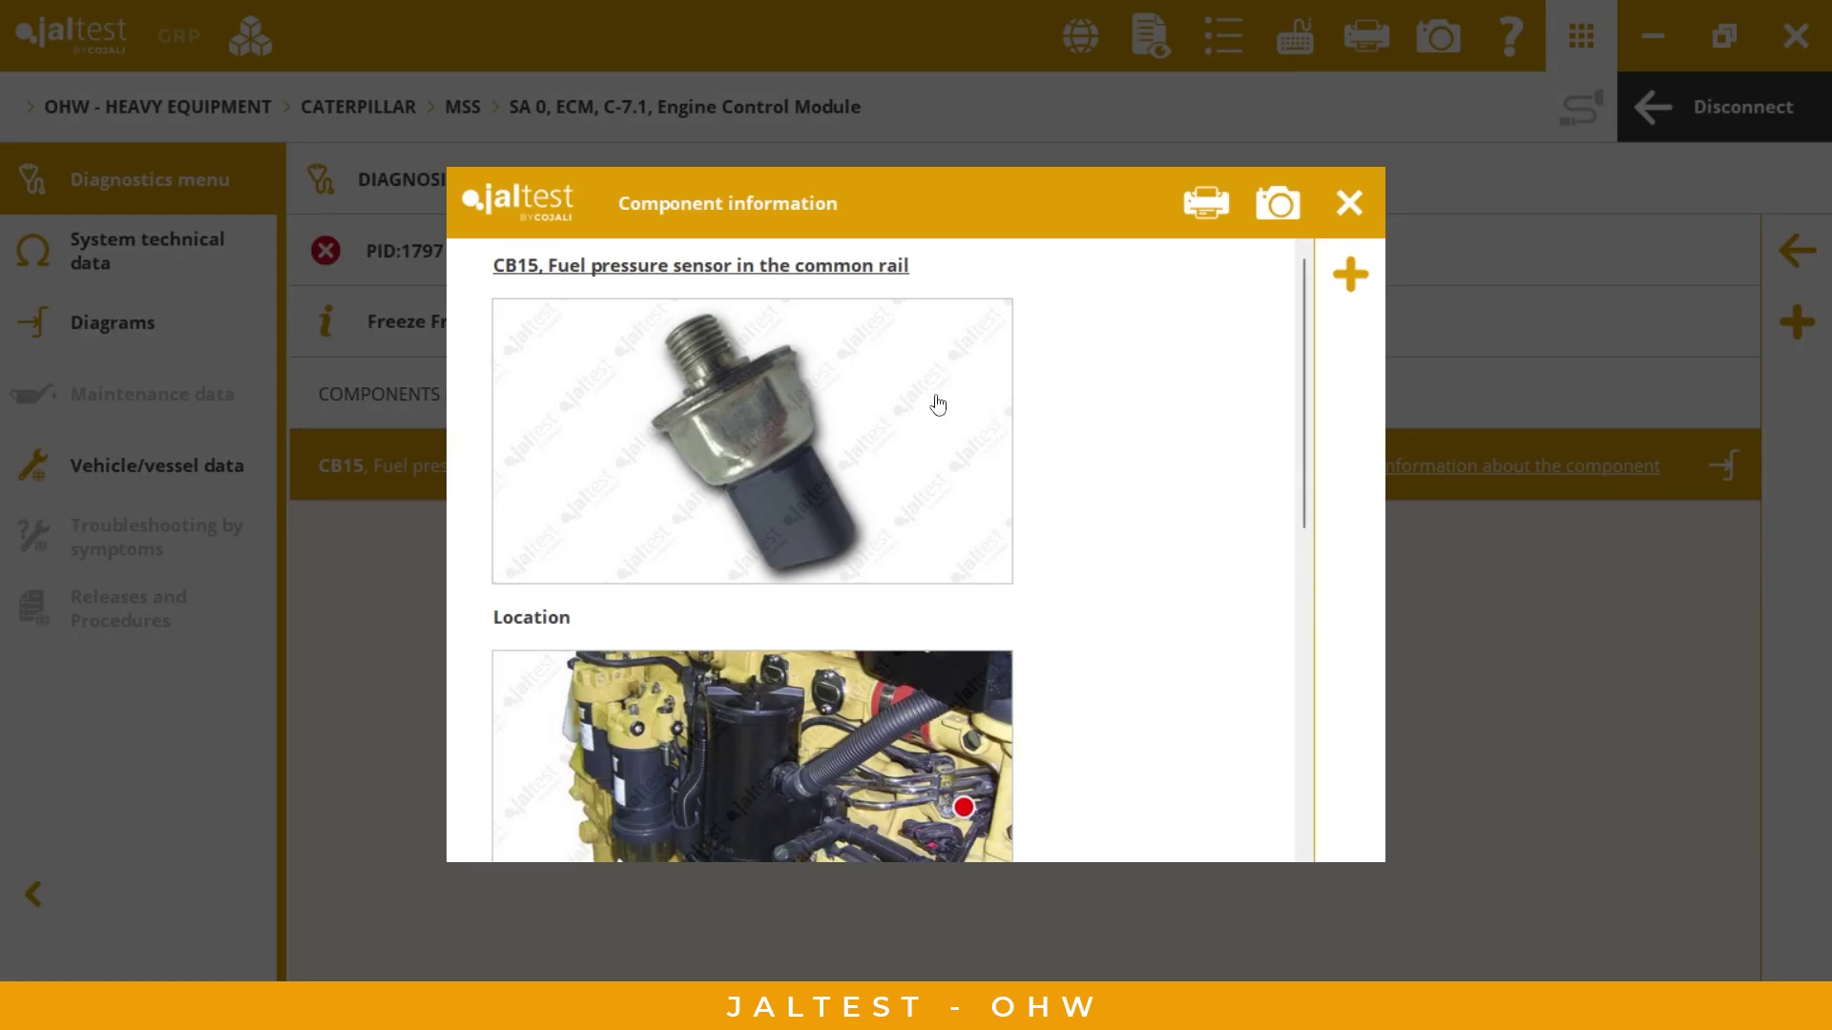
scroll(938, 405, down, 2)
scroll(973, 572, down, 3)
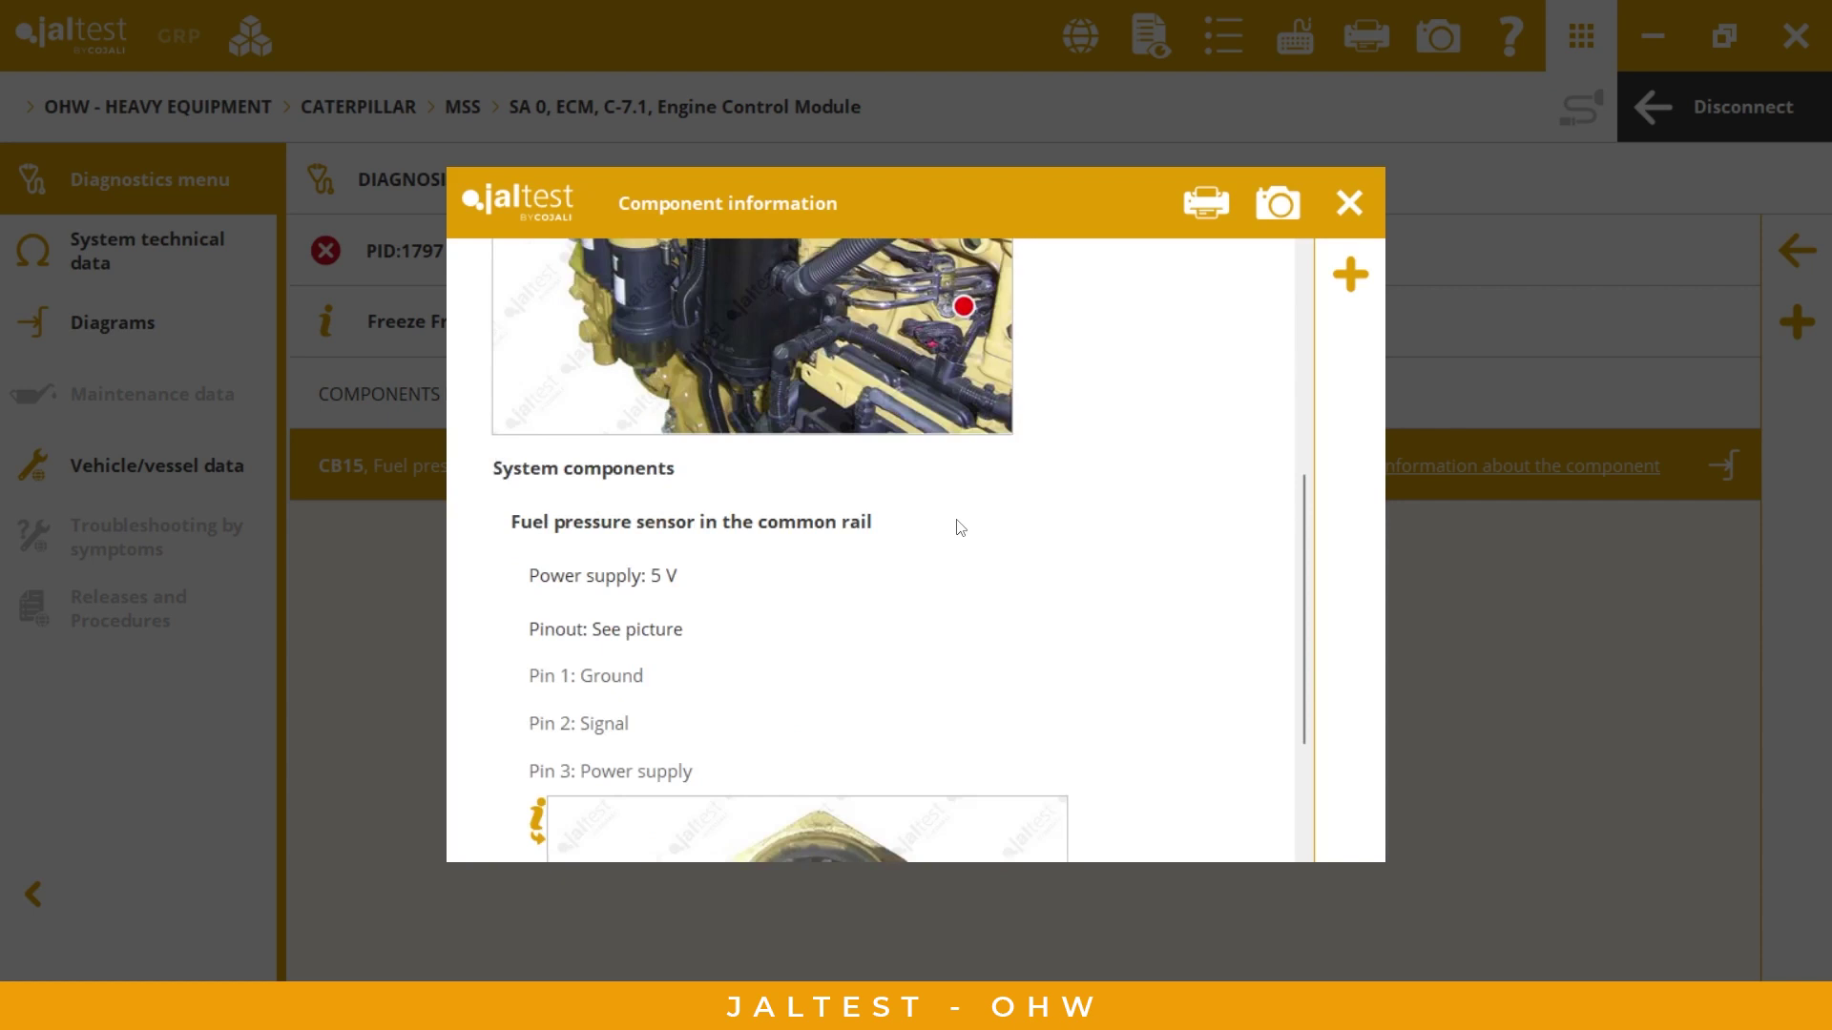
scroll(958, 526, down, 2)
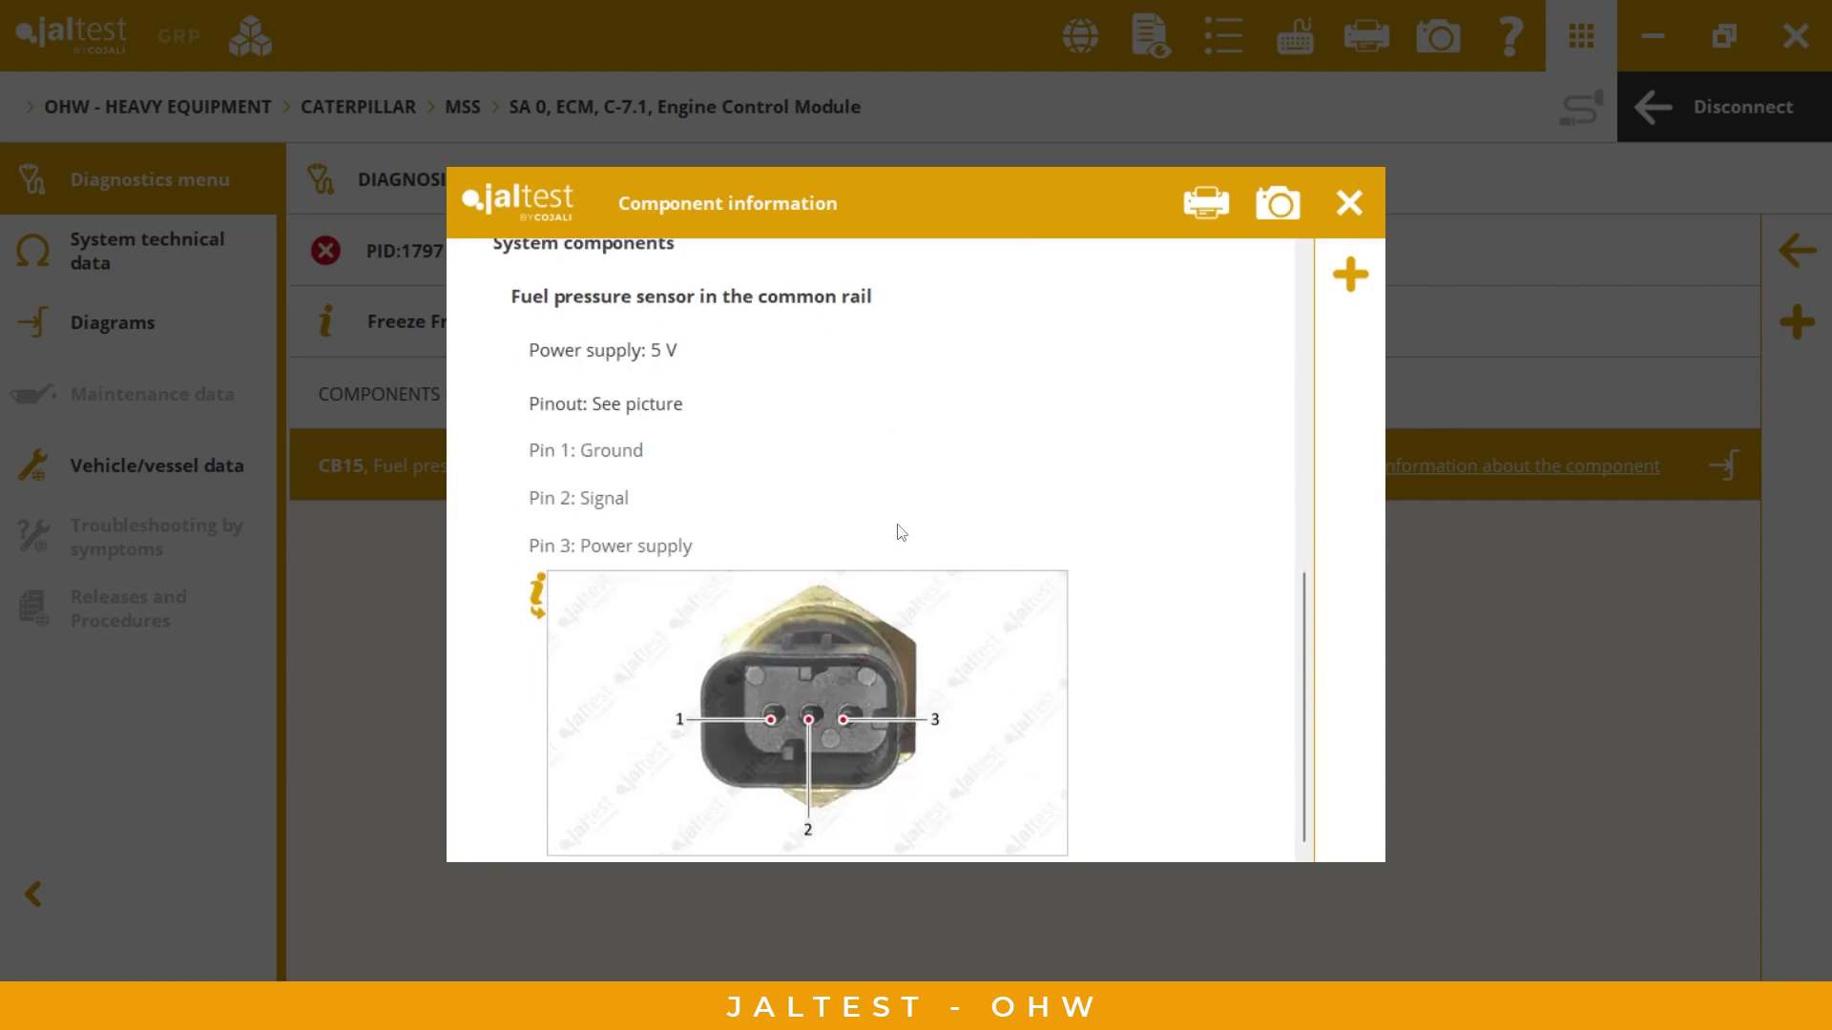
click(1347, 204)
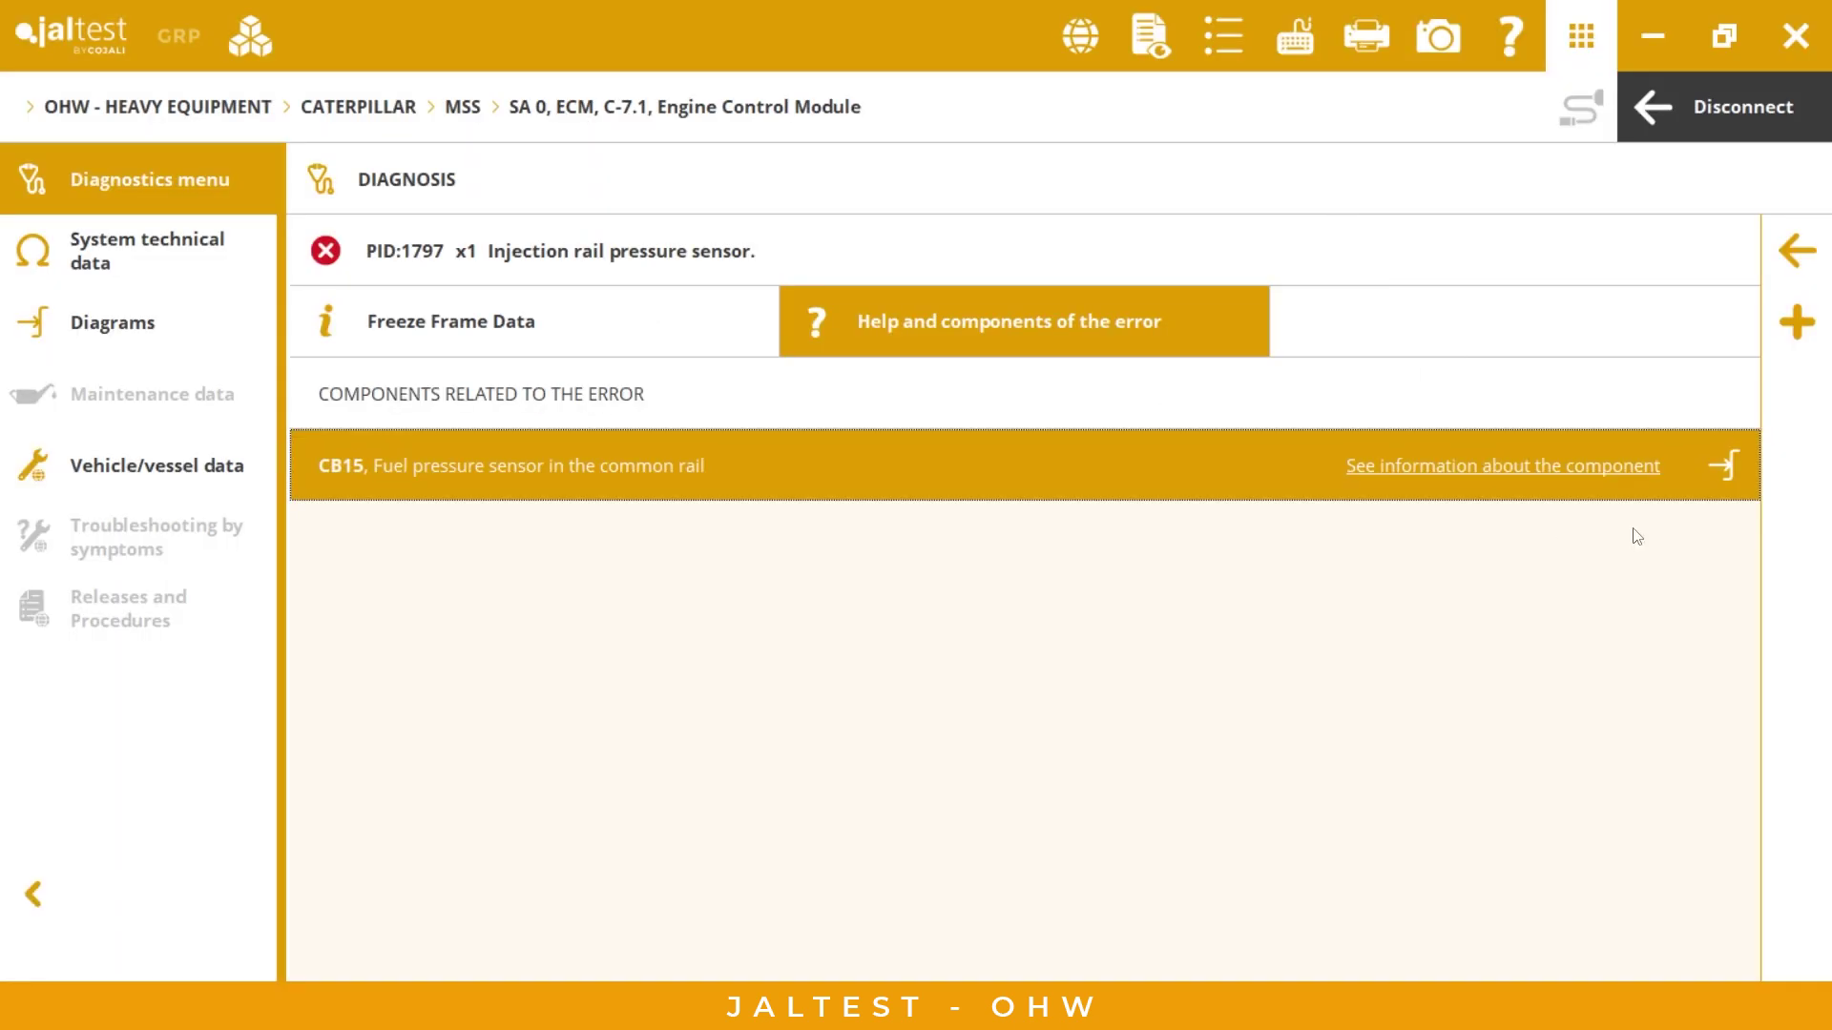
click(1711, 471)
Enable diagram component popups and inspect the CB15 sensor and CA1 engine control unit details.
click(1348, 300)
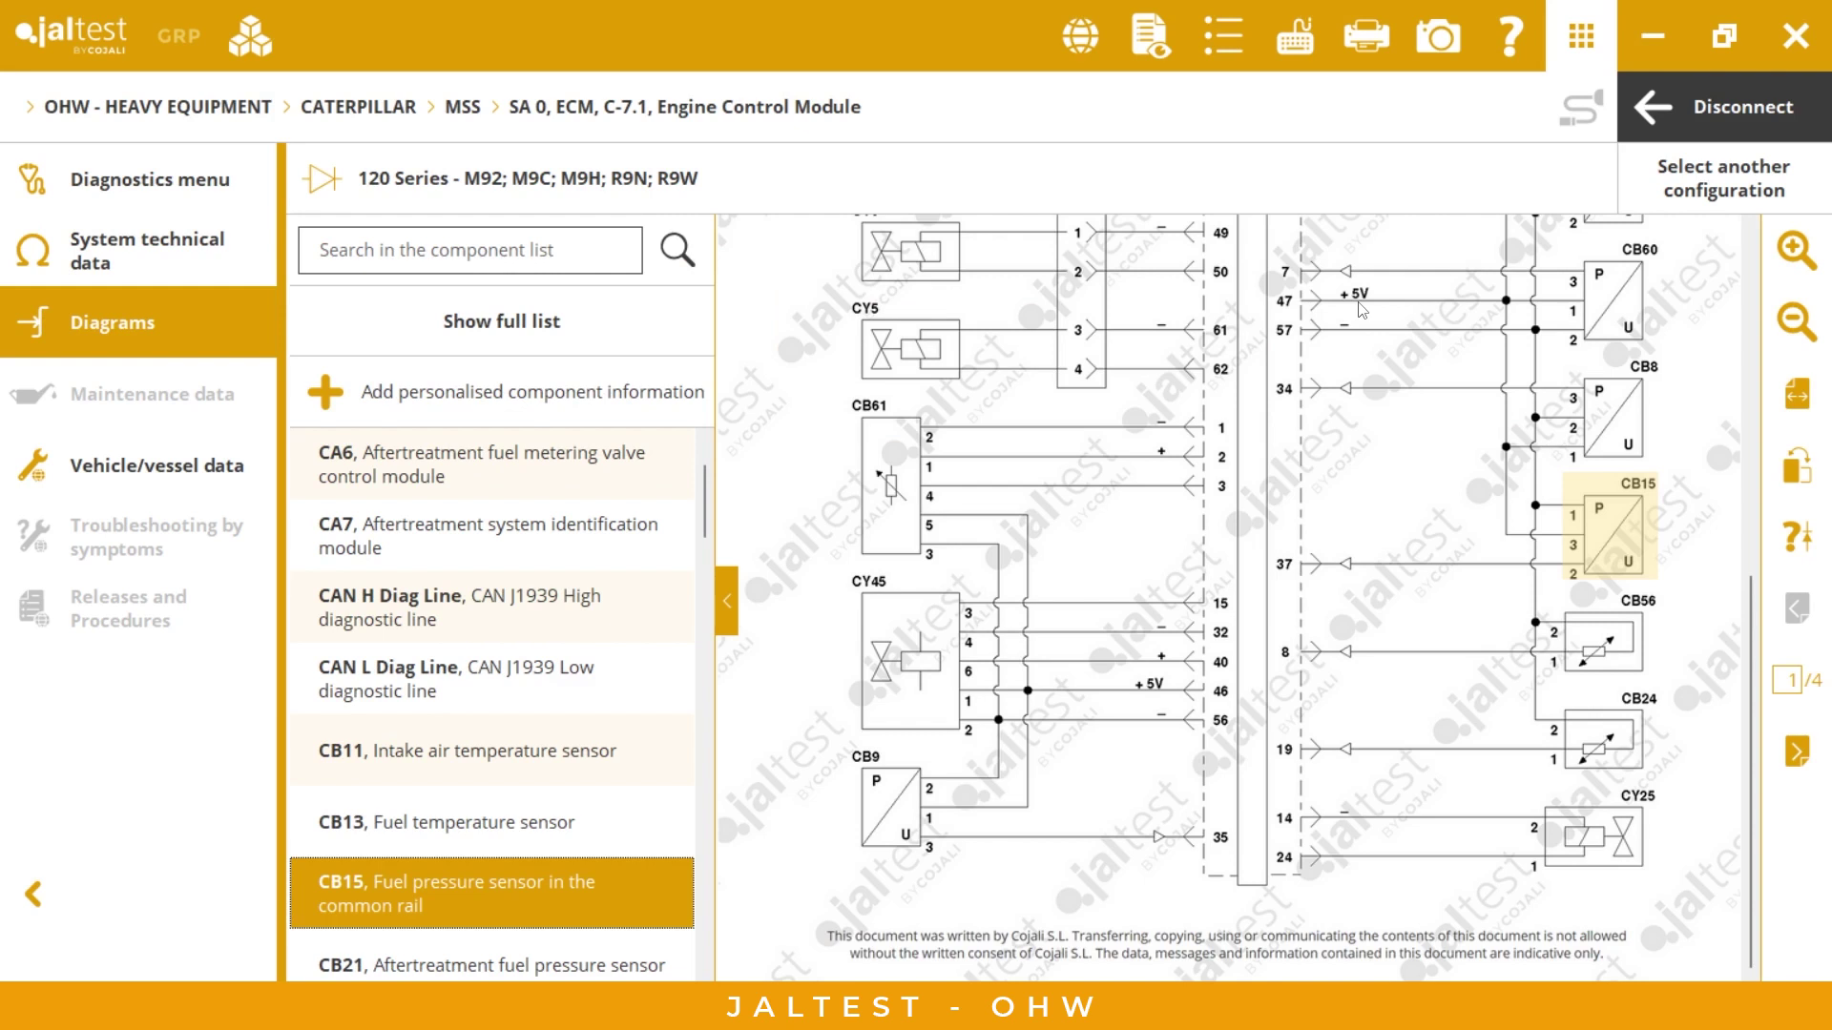
click(1796, 465)
click(1589, 583)
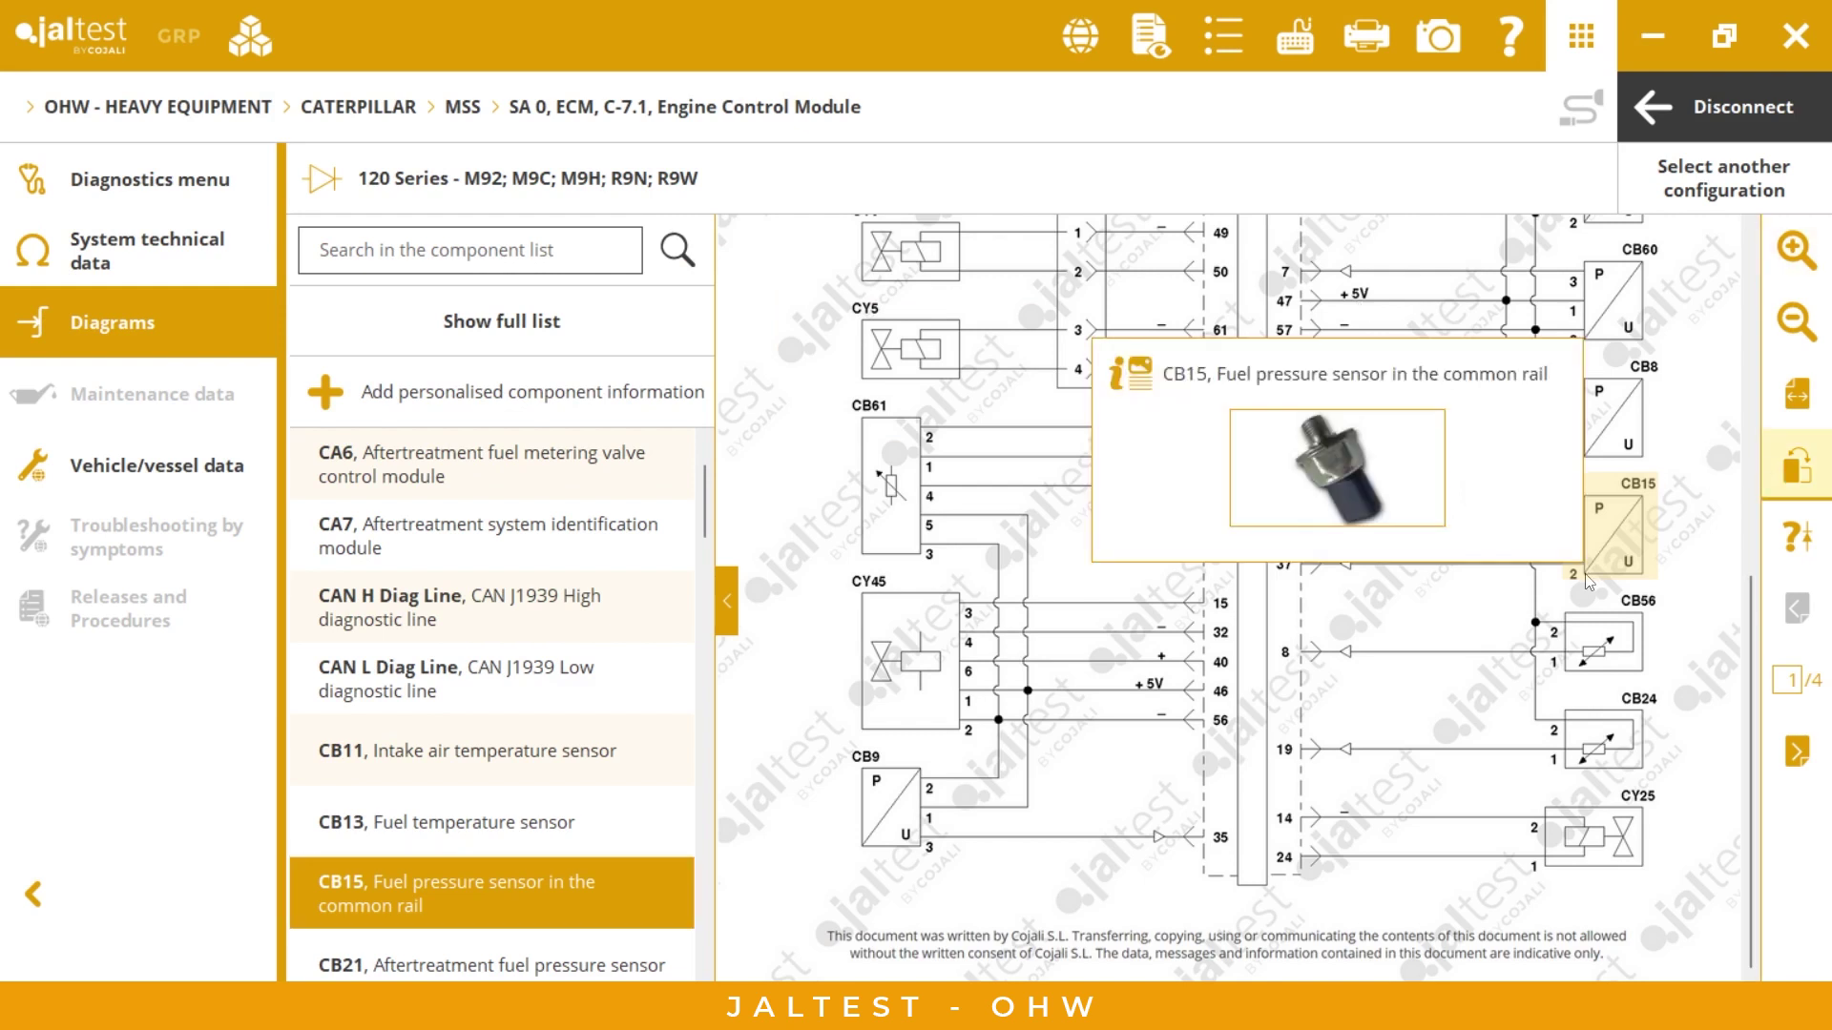
mouse_move(1295, 452)
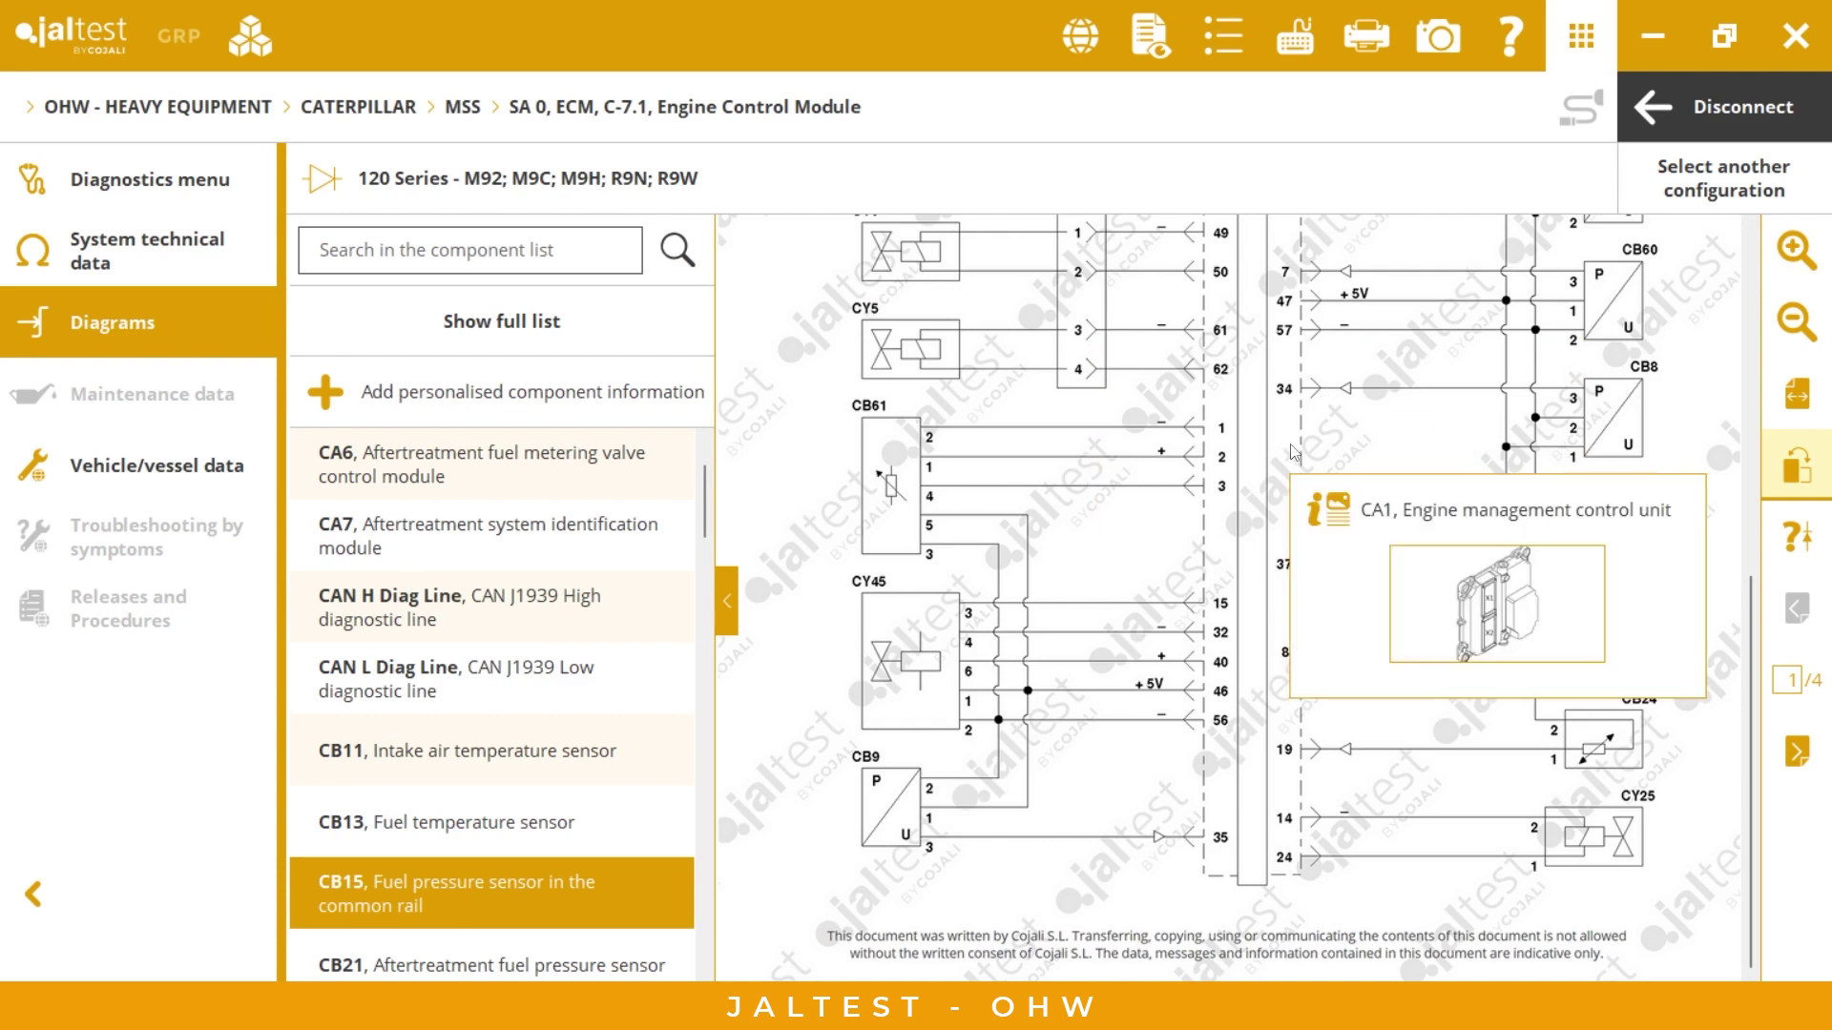
click(1295, 452)
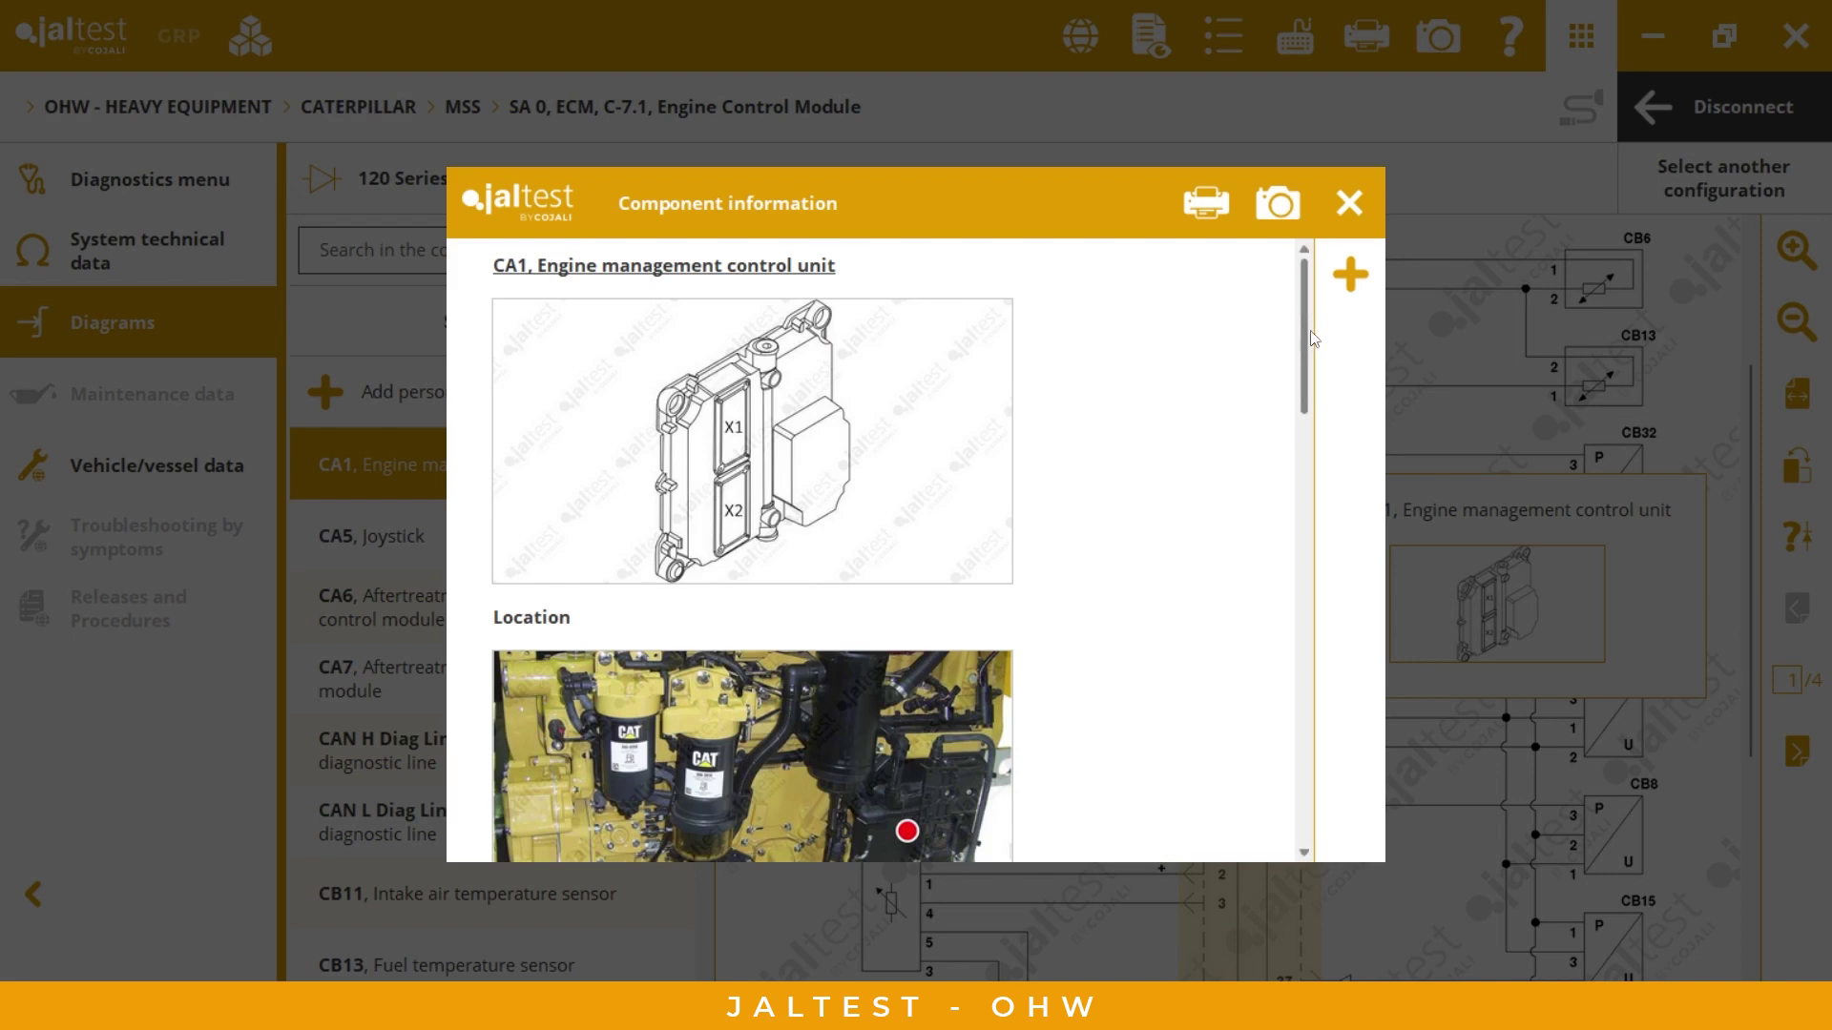
drag(1299, 332, 1302, 548)
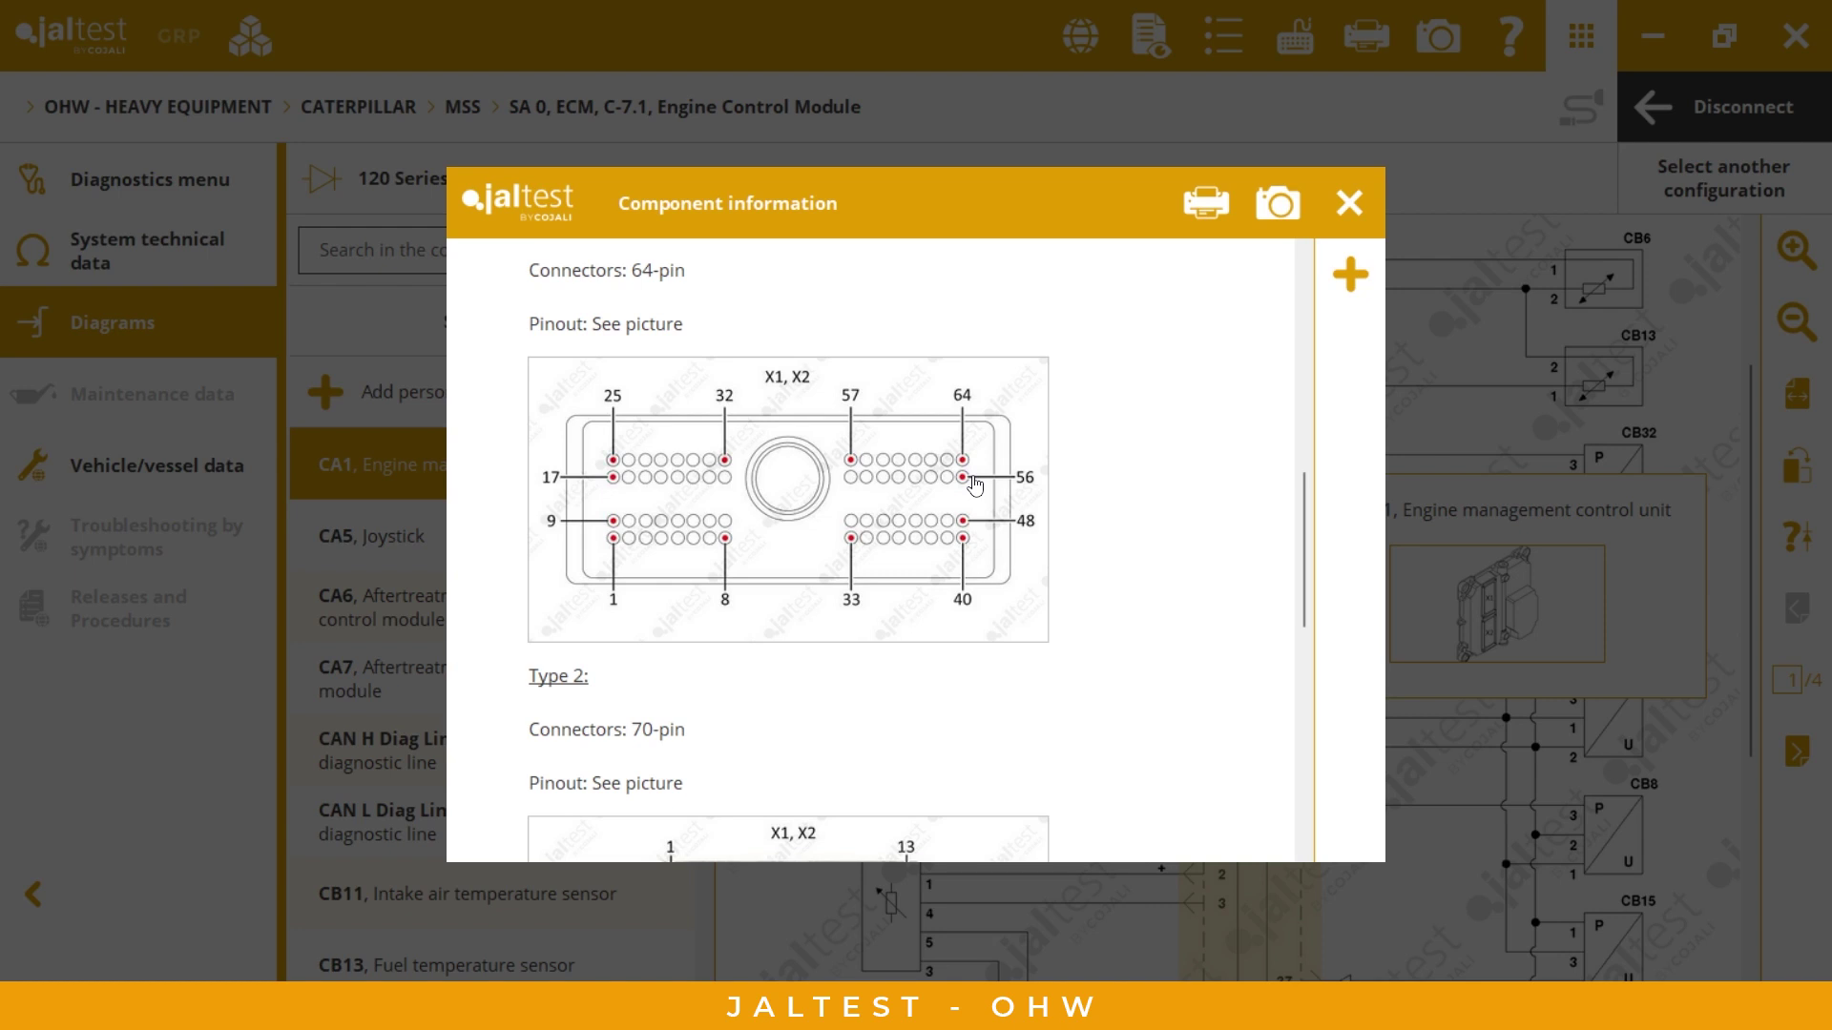
Return to the ECM's two stored errors, PID 110 and PID 1797.
click(1349, 204)
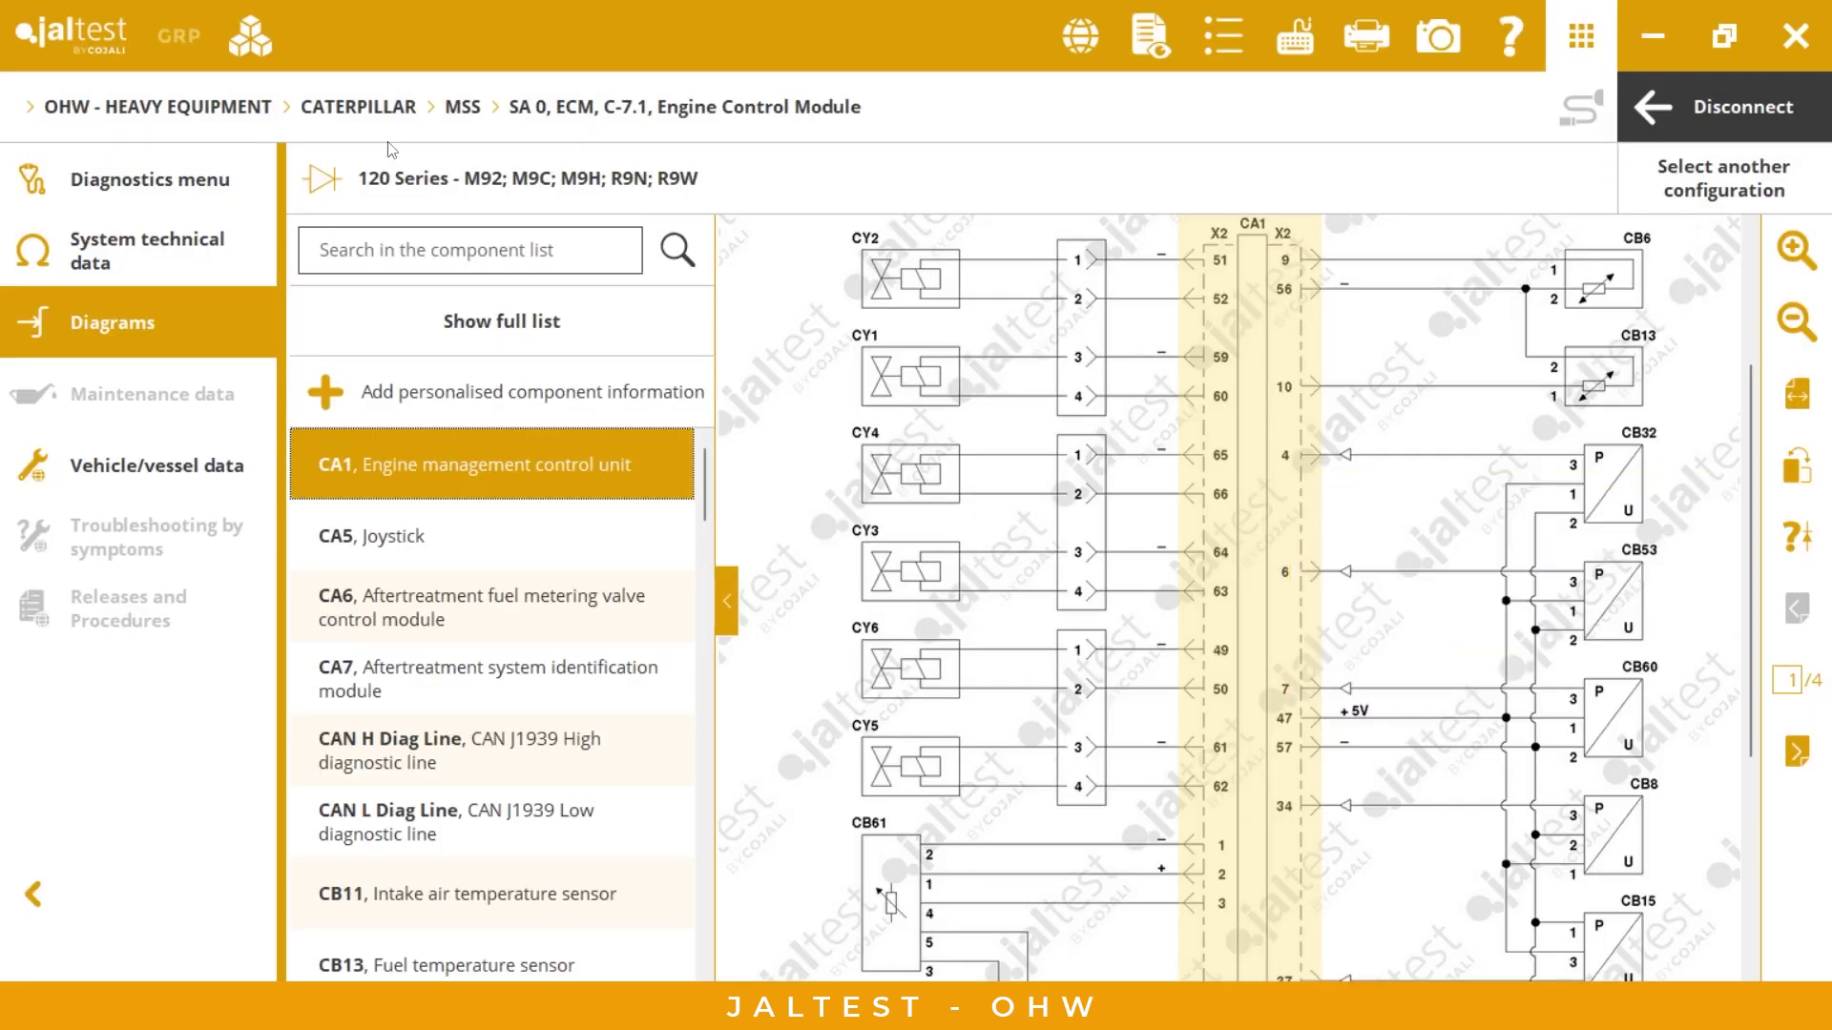
click(196, 193)
click(1797, 252)
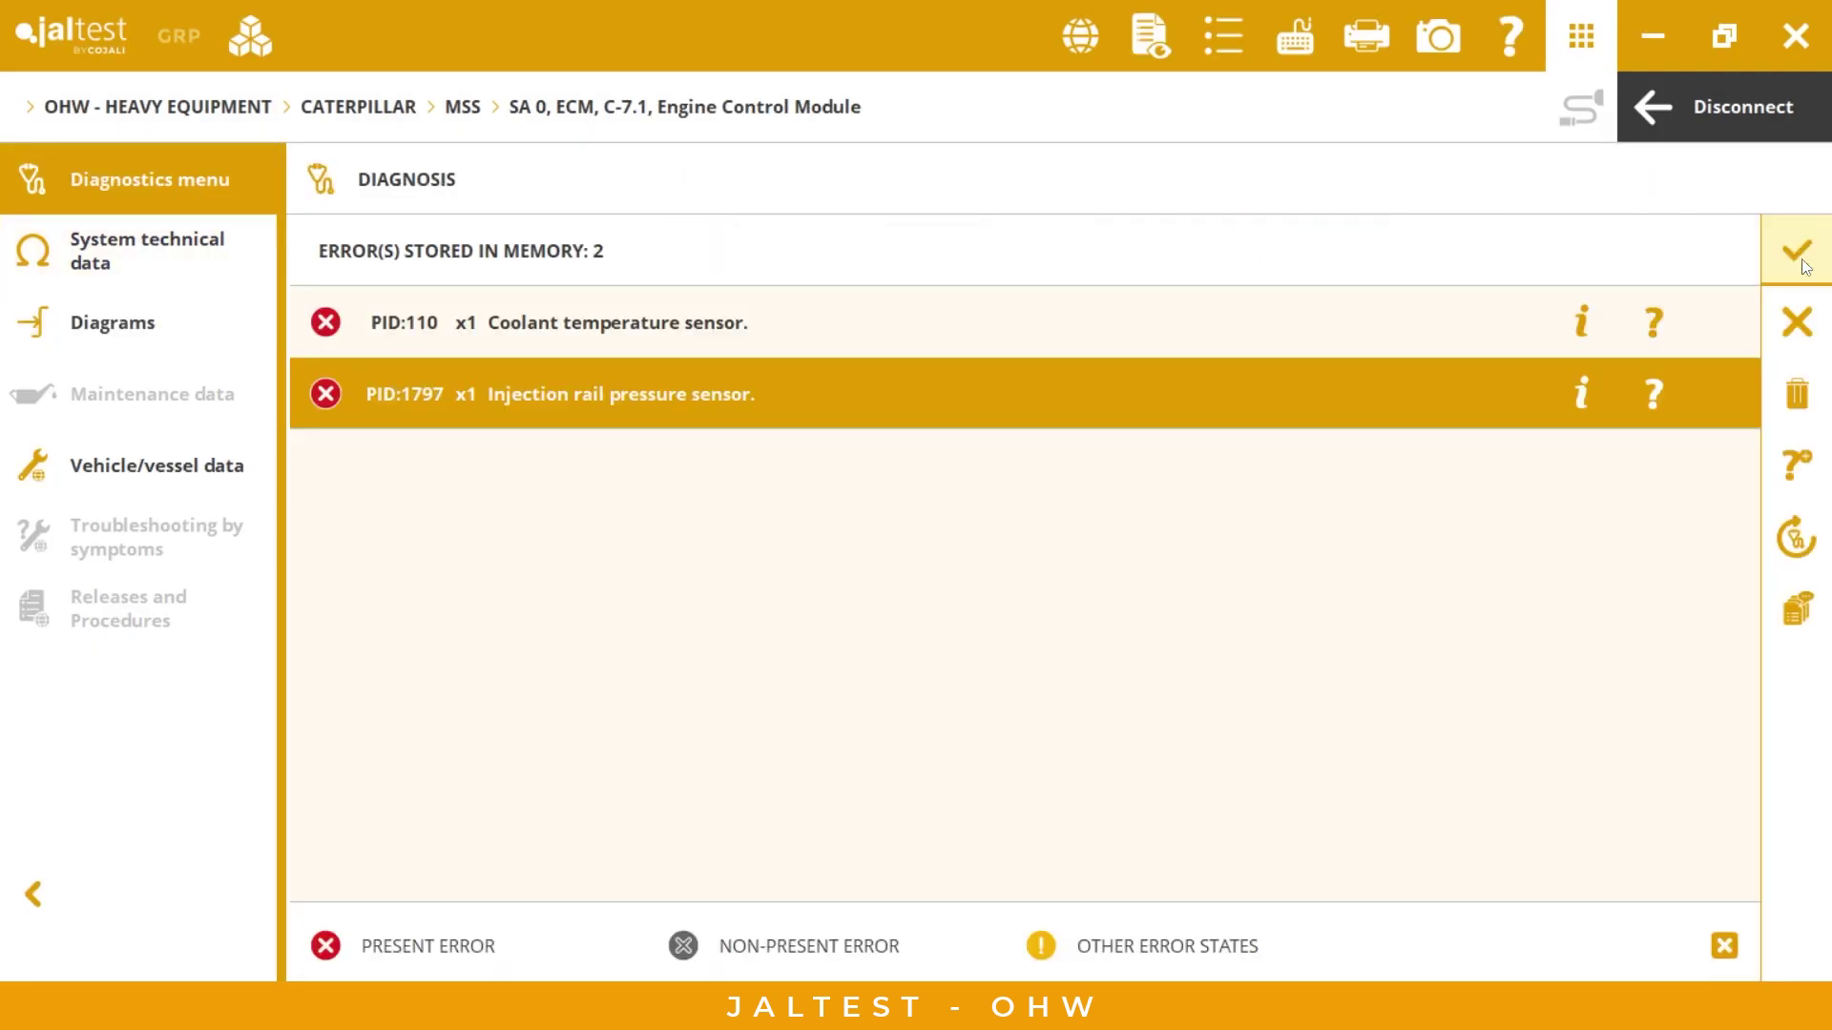
Leave the error list and review the live fuel system display under Measurements.
click(1802, 264)
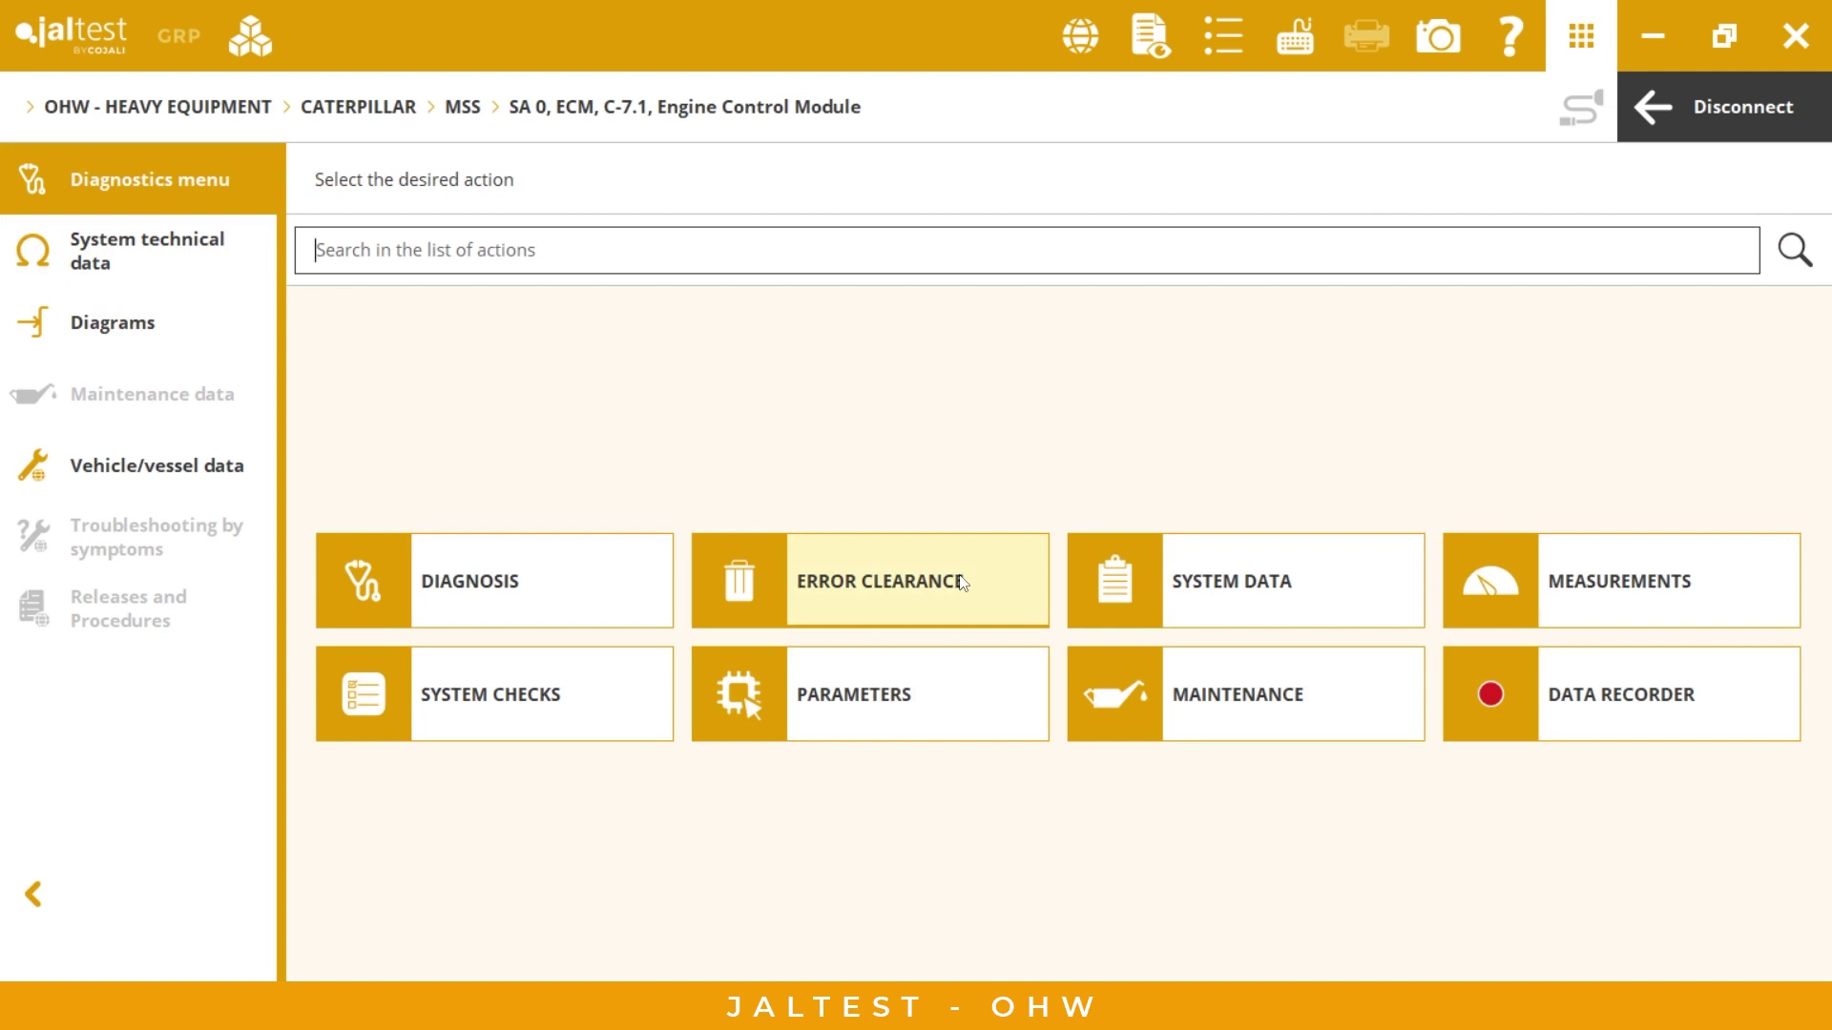
click(1549, 593)
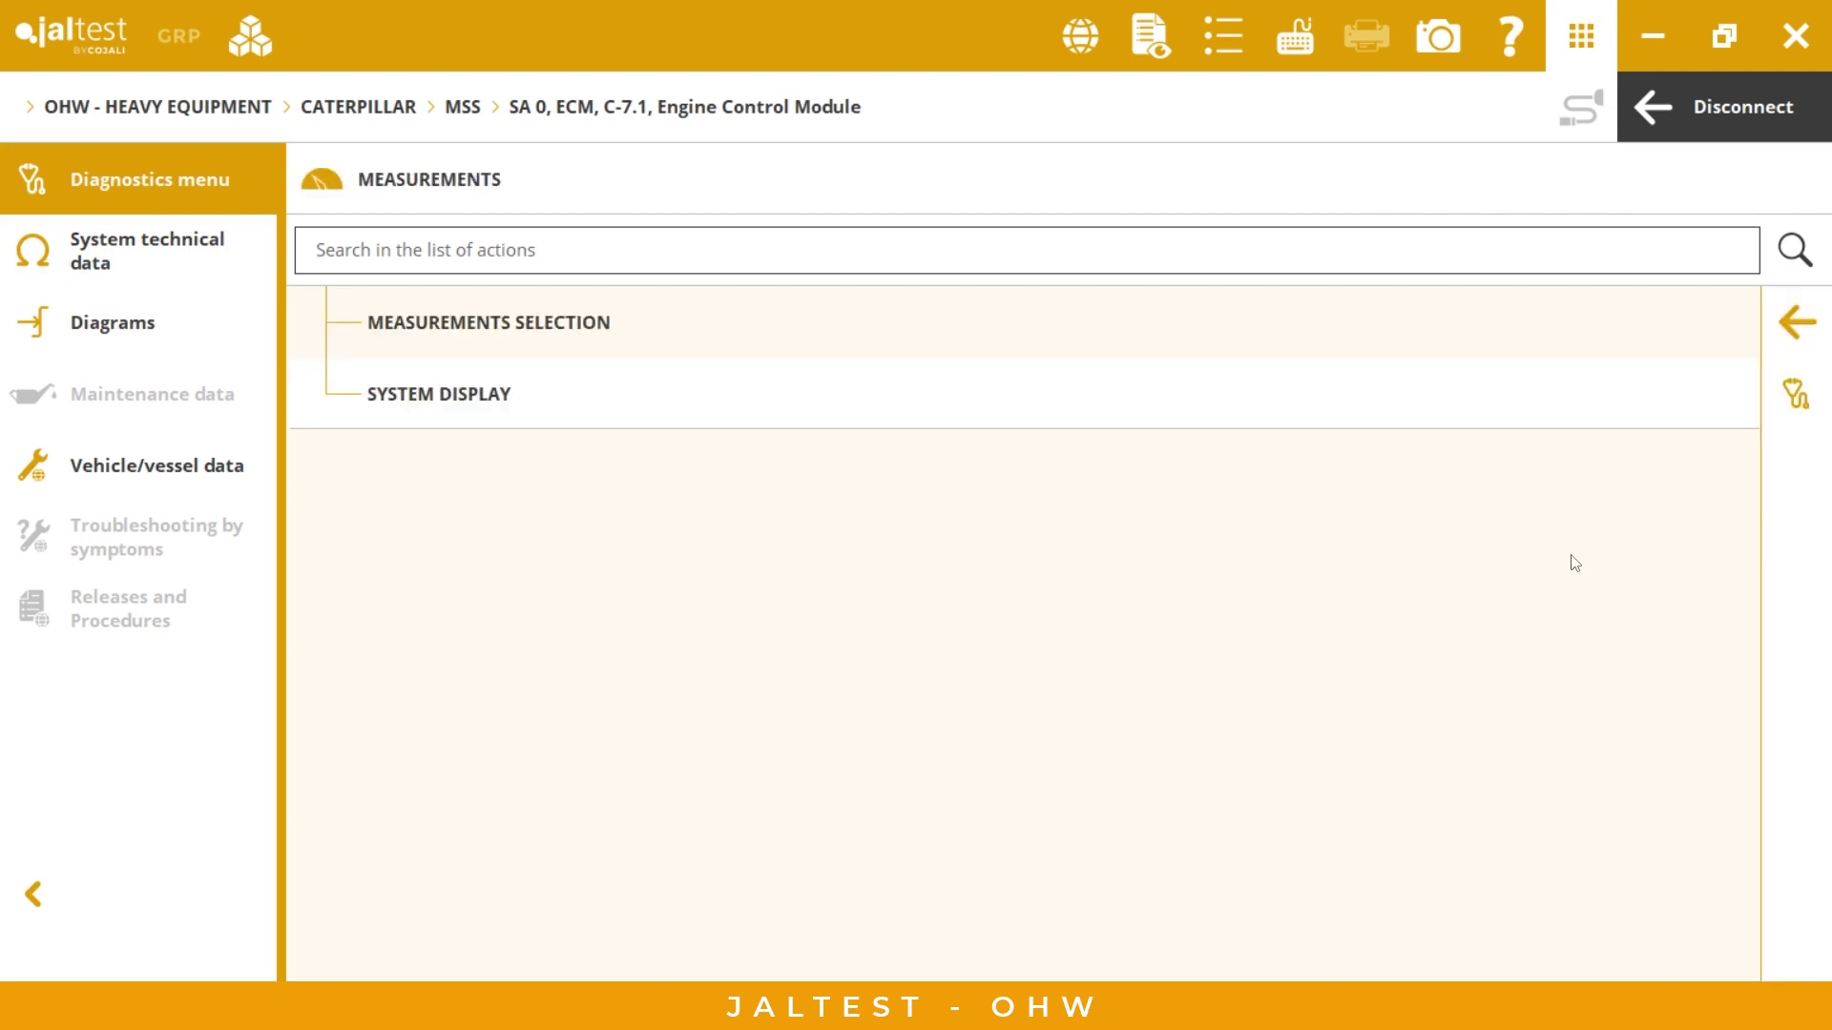
click(431, 414)
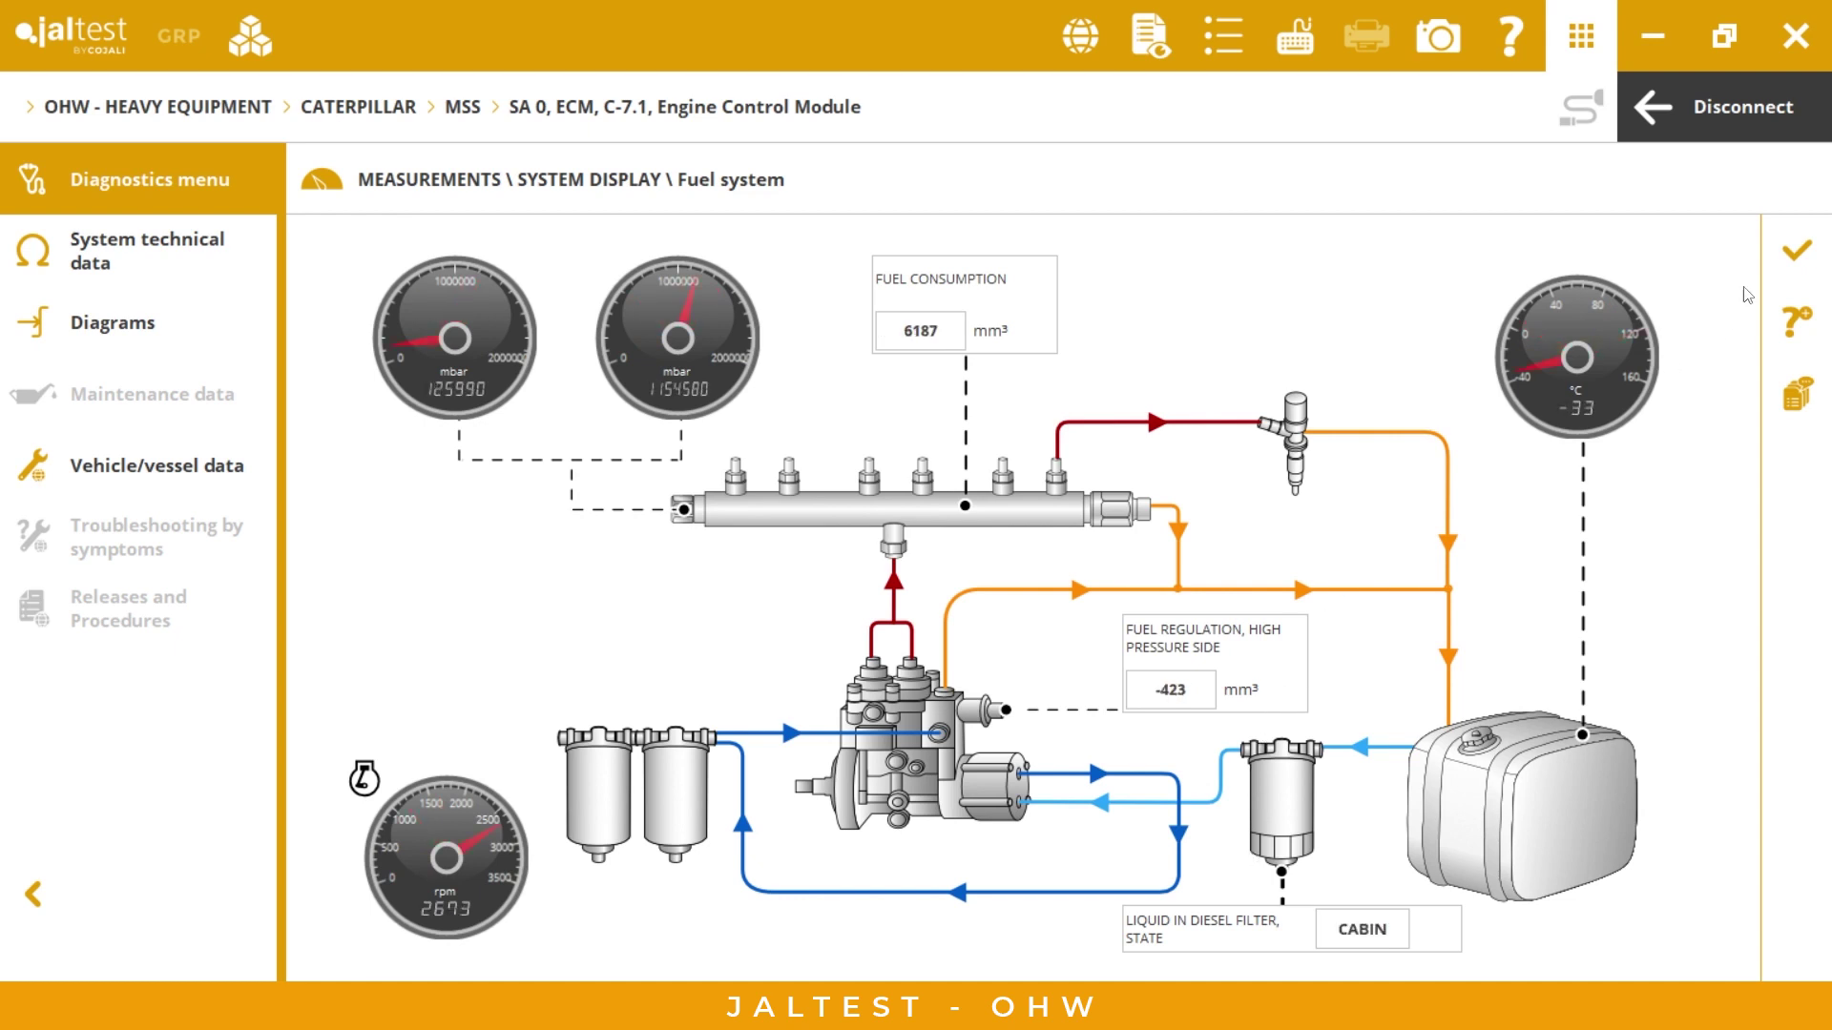
click(1787, 258)
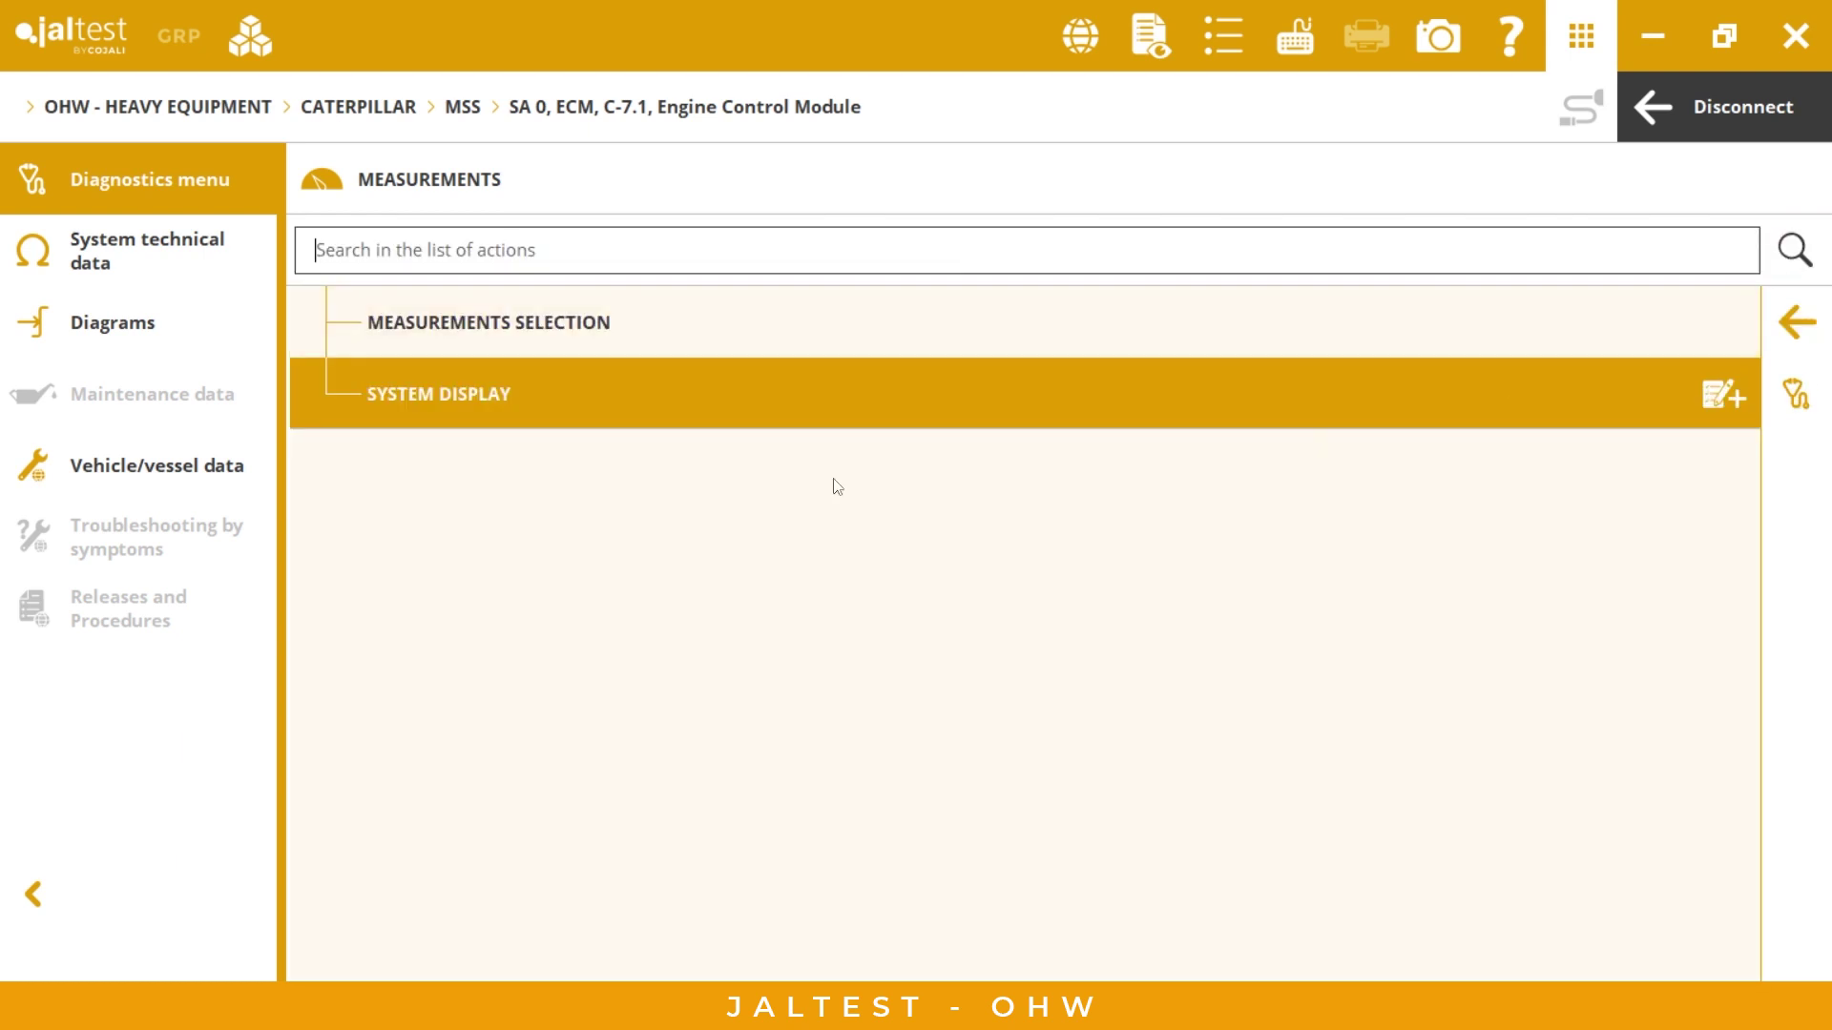
Filter to Pressure, Temperature and Volume and gauge the exhaust-before-DOC, DOC inlet and AdBlue/DEF tank temperatures.
click(542, 324)
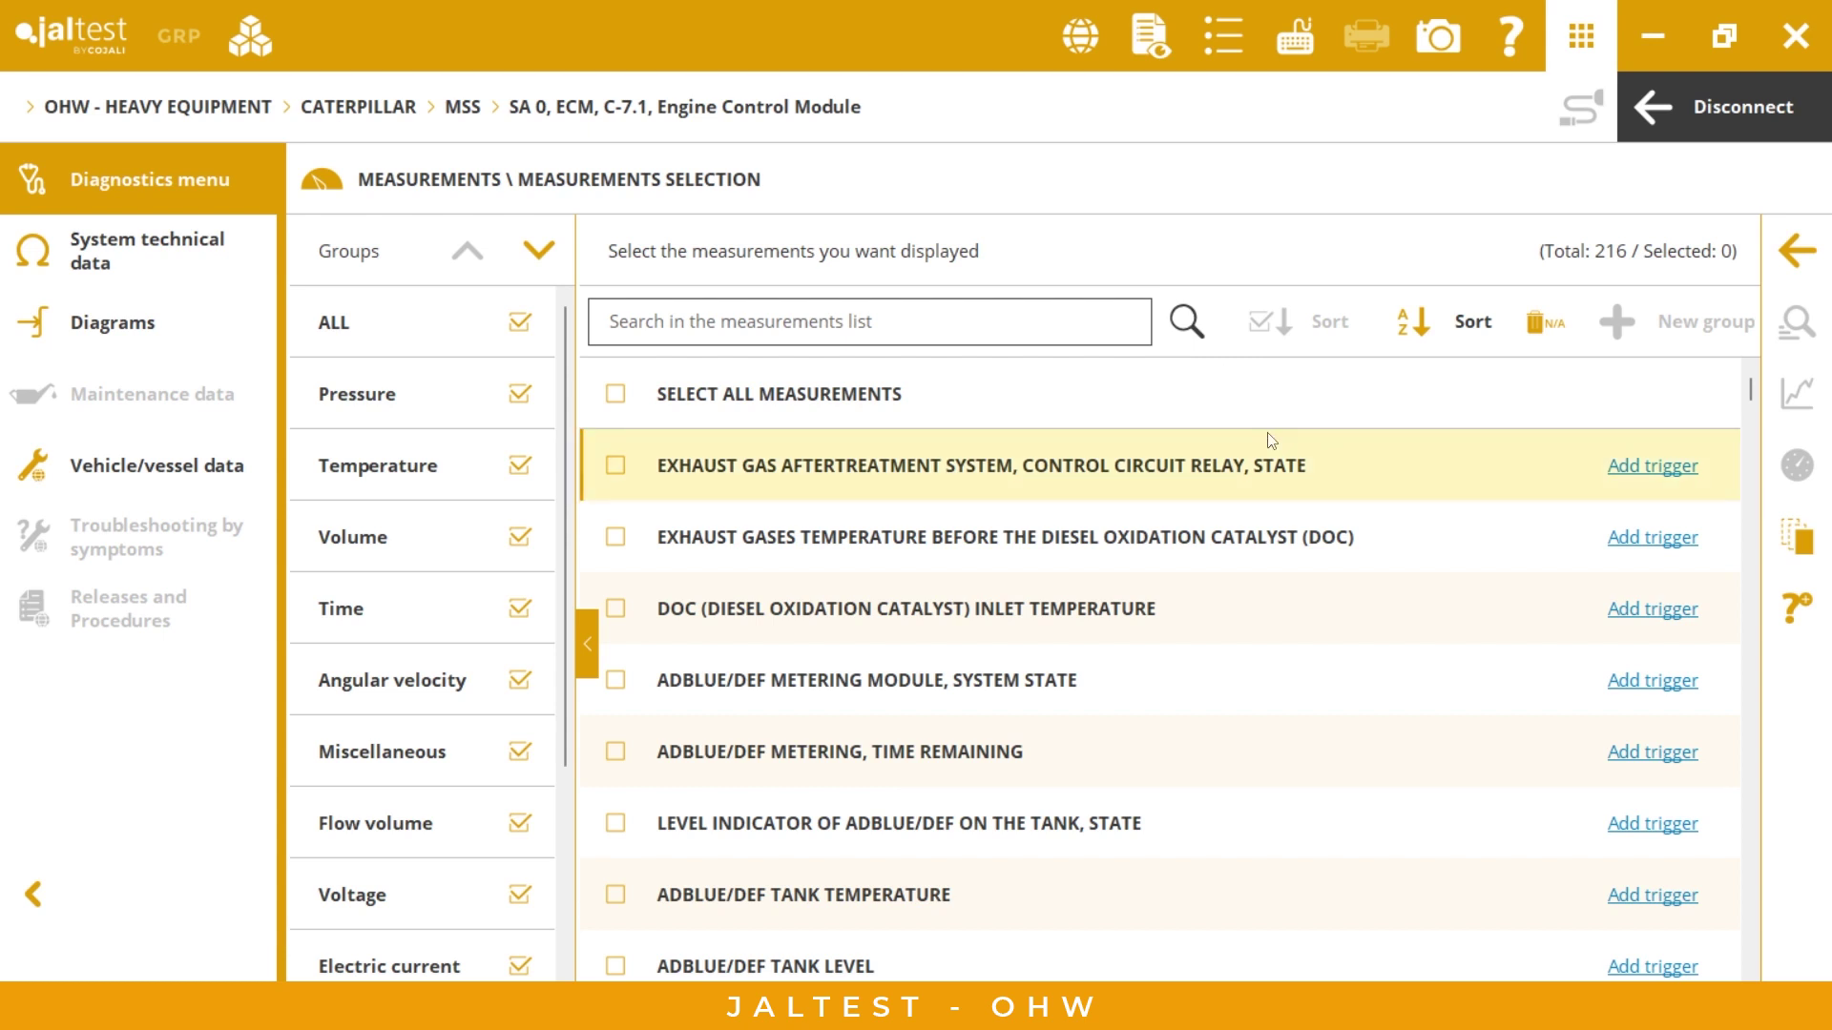
click(496, 374)
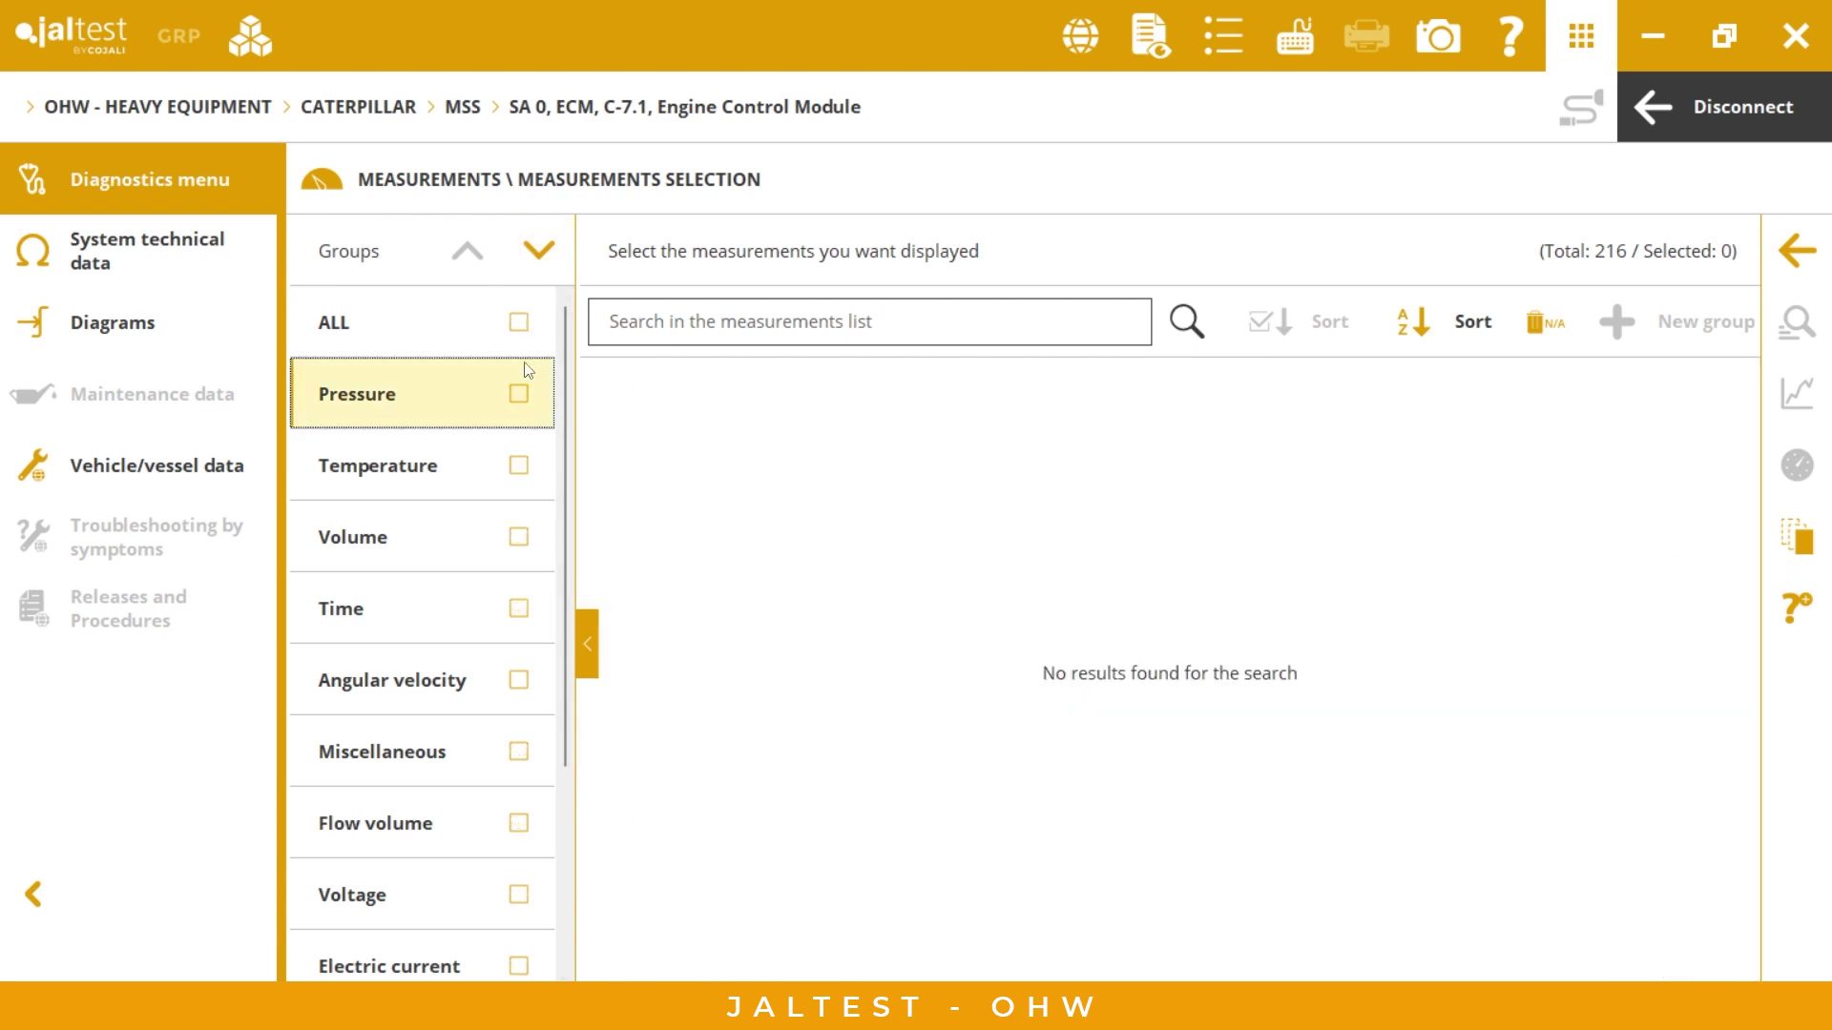
click(523, 377)
click(520, 465)
click(519, 536)
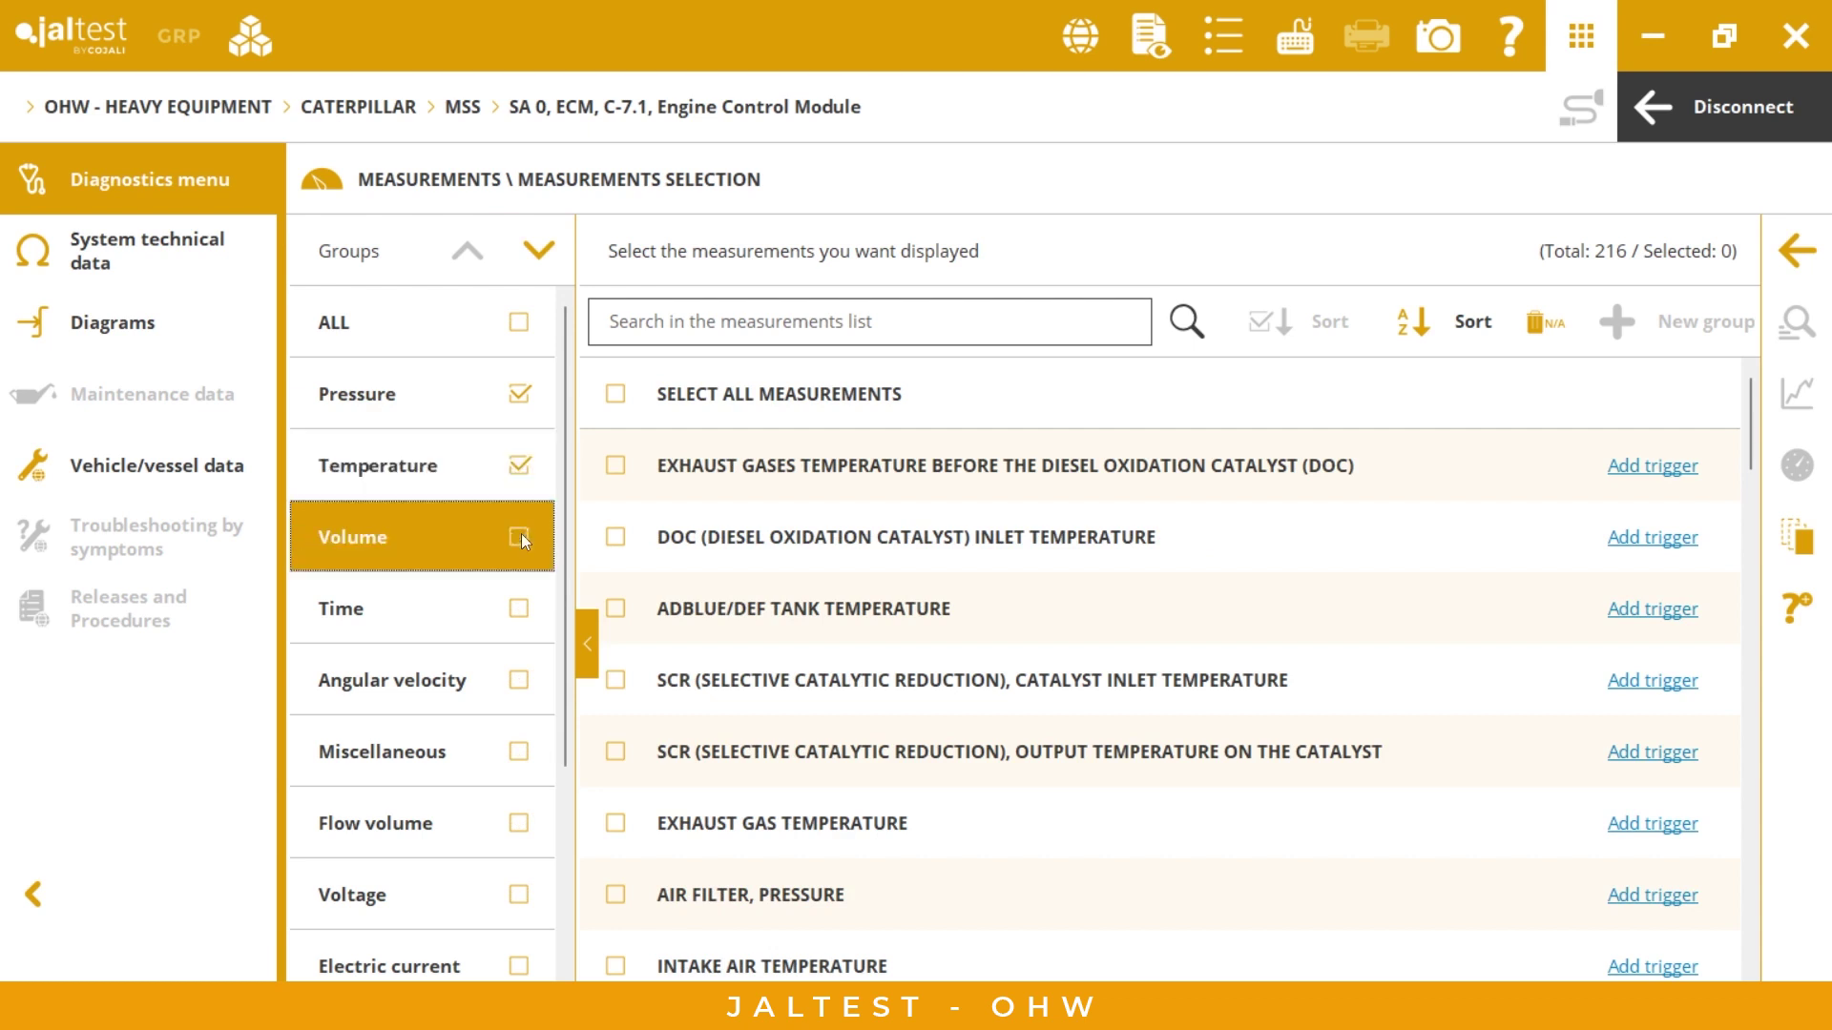
click(615, 466)
click(615, 537)
click(615, 607)
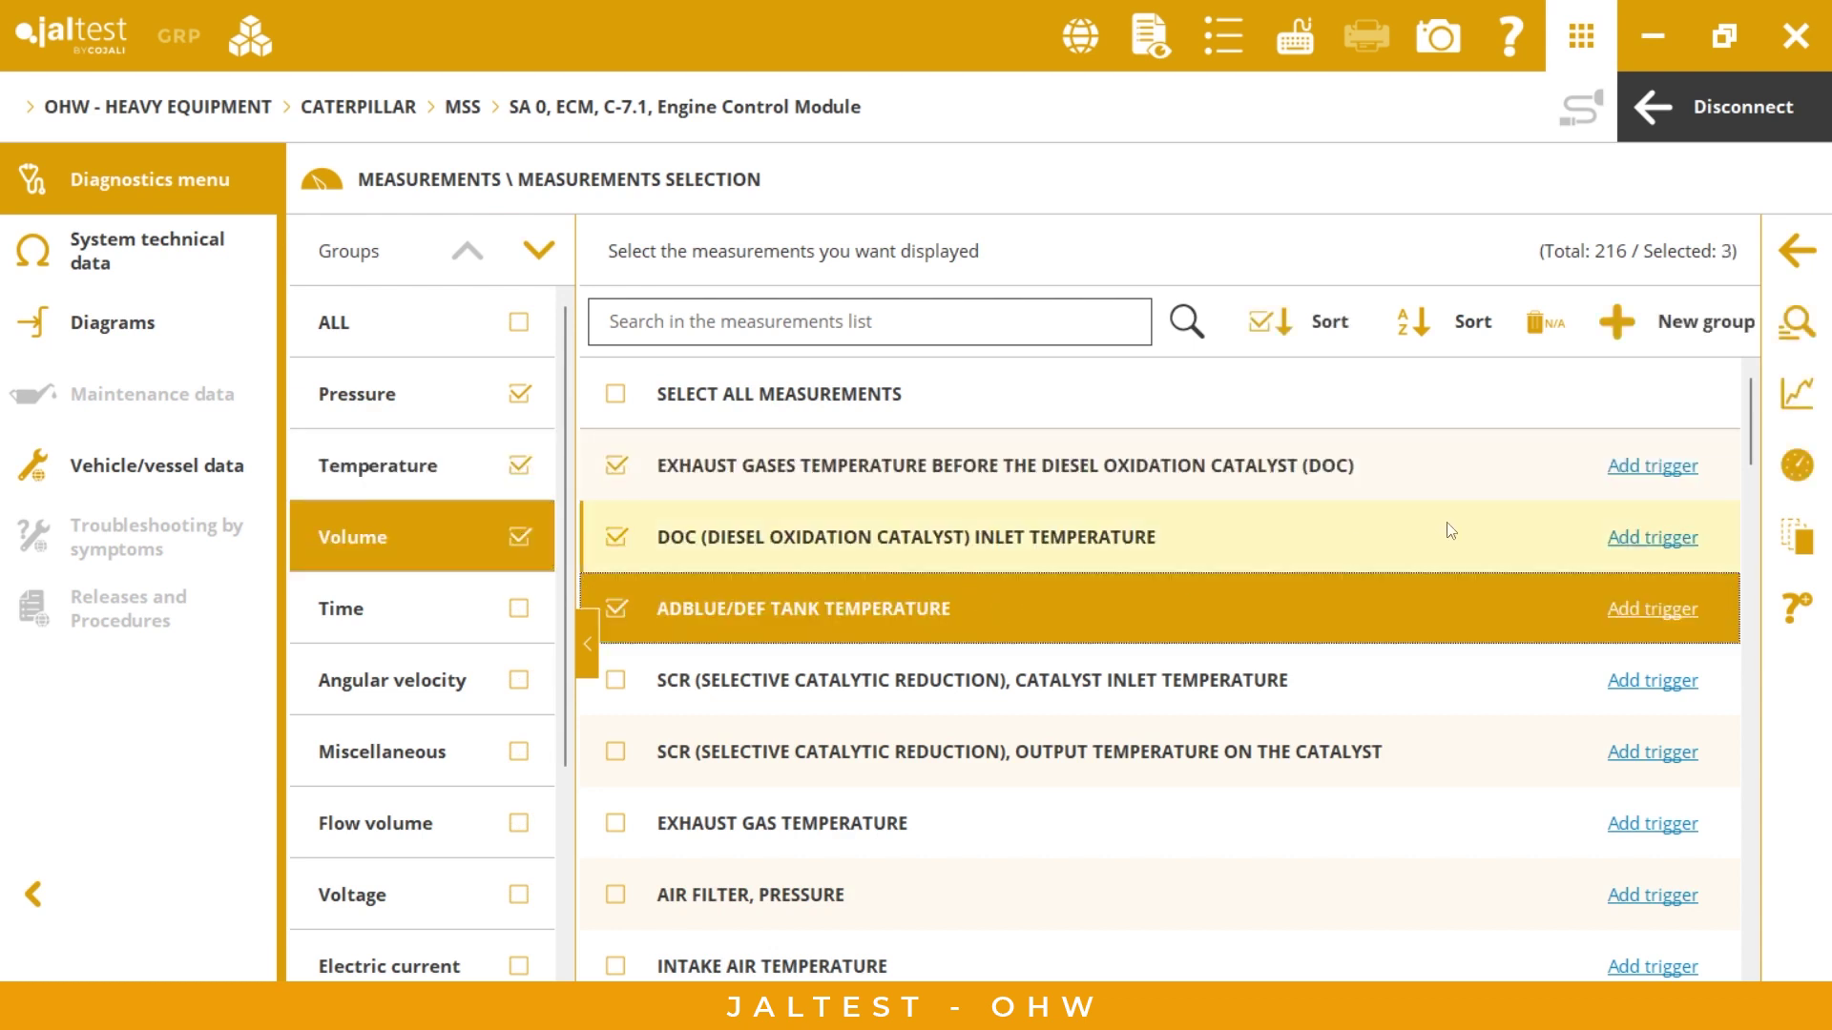
click(1797, 465)
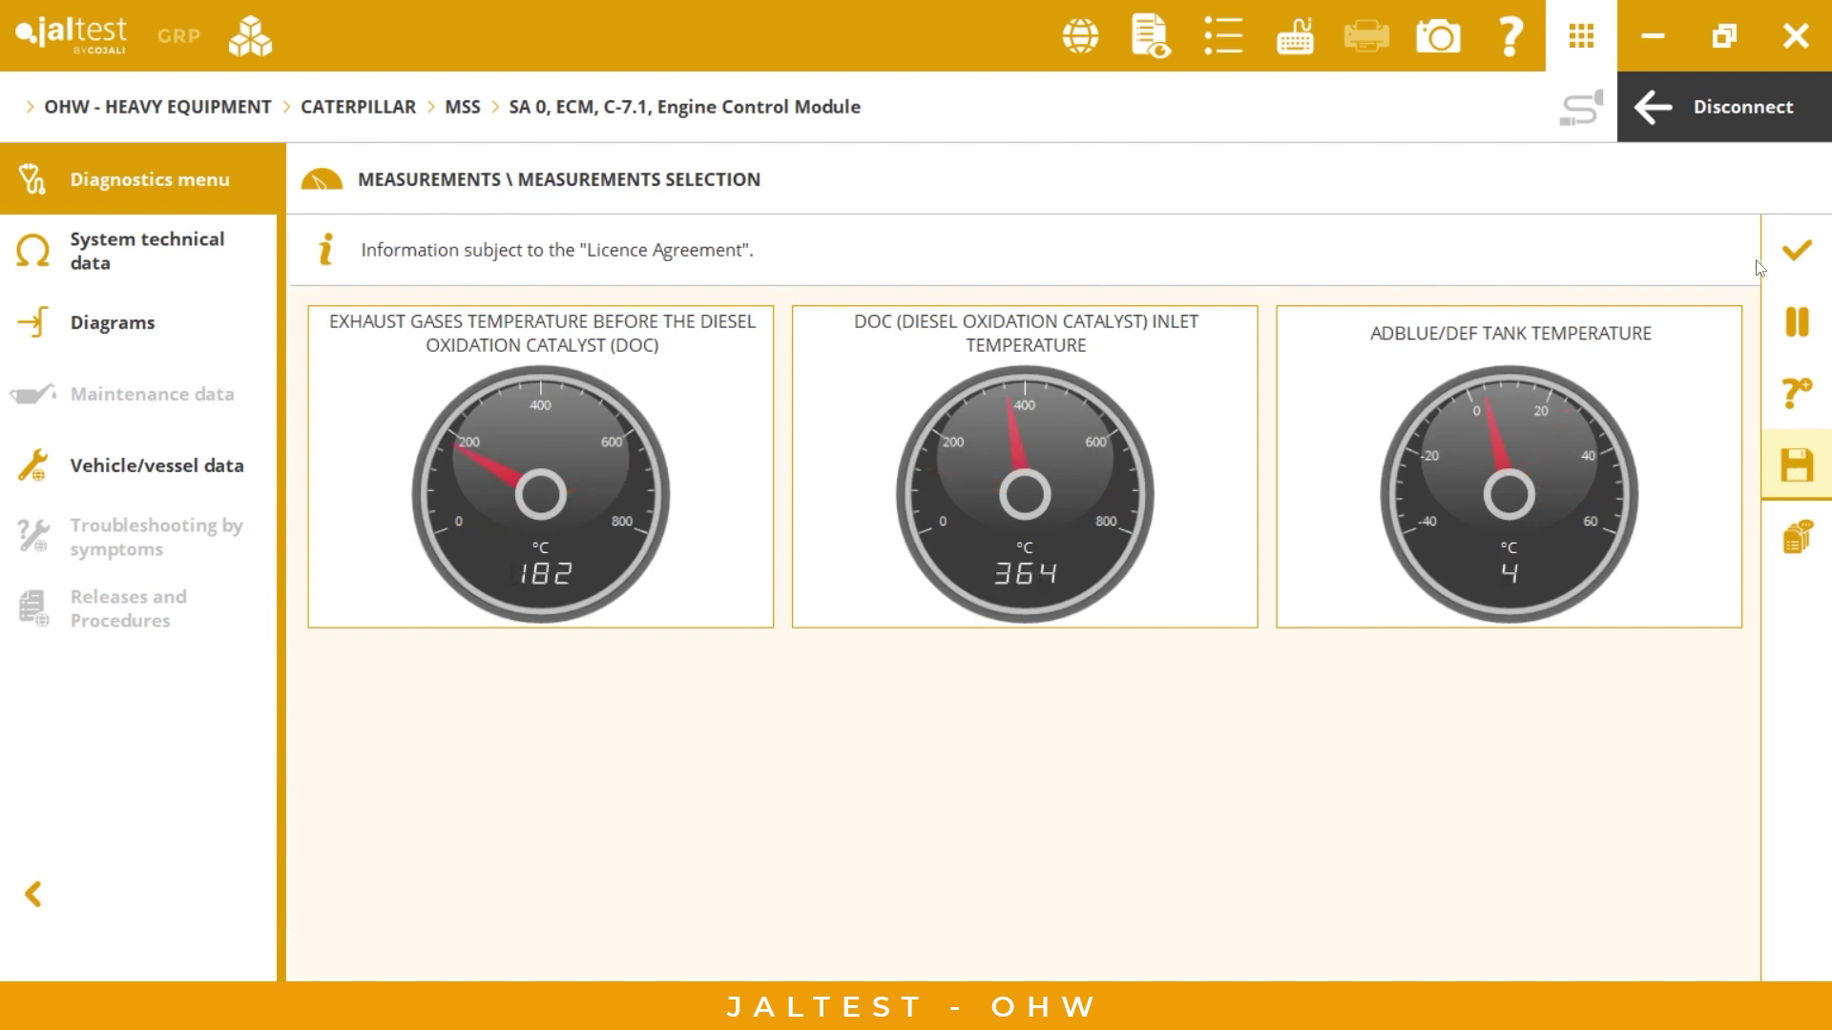
Plot the three temperatures on a live graph, toggling lines and zooming between 10 and 30 seconds.
click(1782, 256)
click(1780, 386)
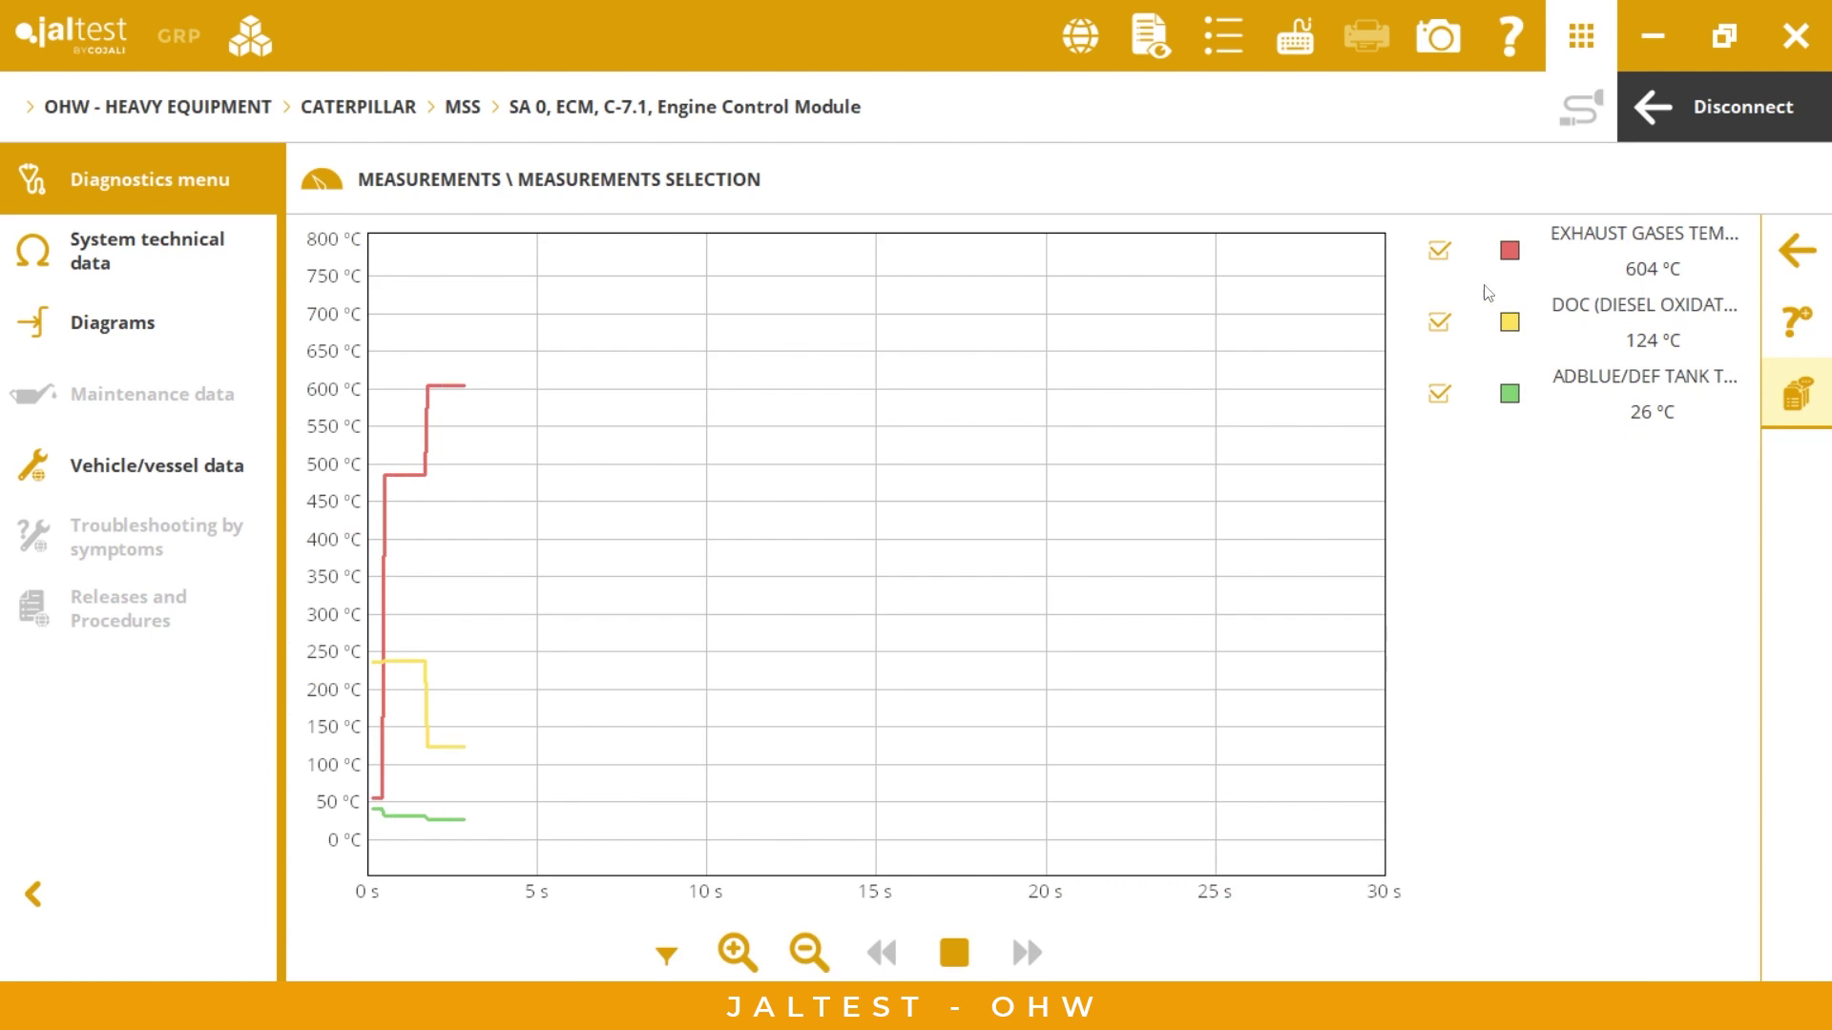
click(1439, 256)
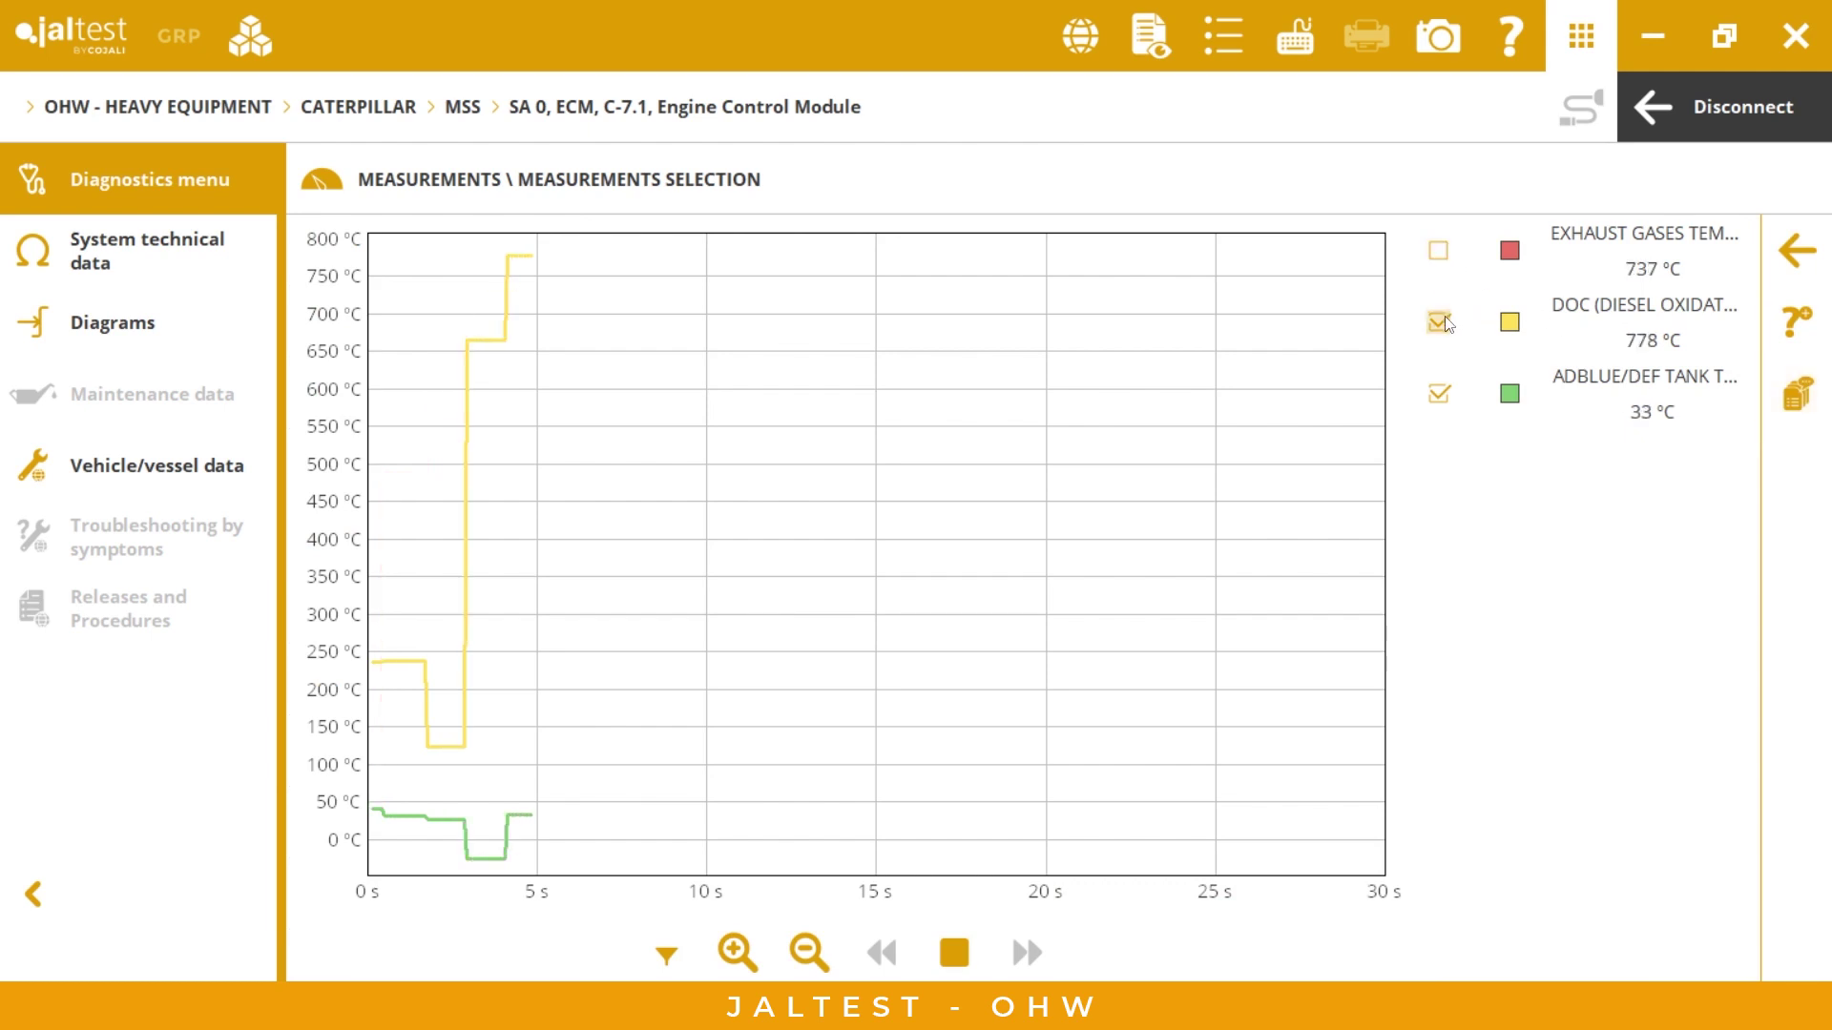
click(1440, 323)
click(1440, 323)
click(1438, 252)
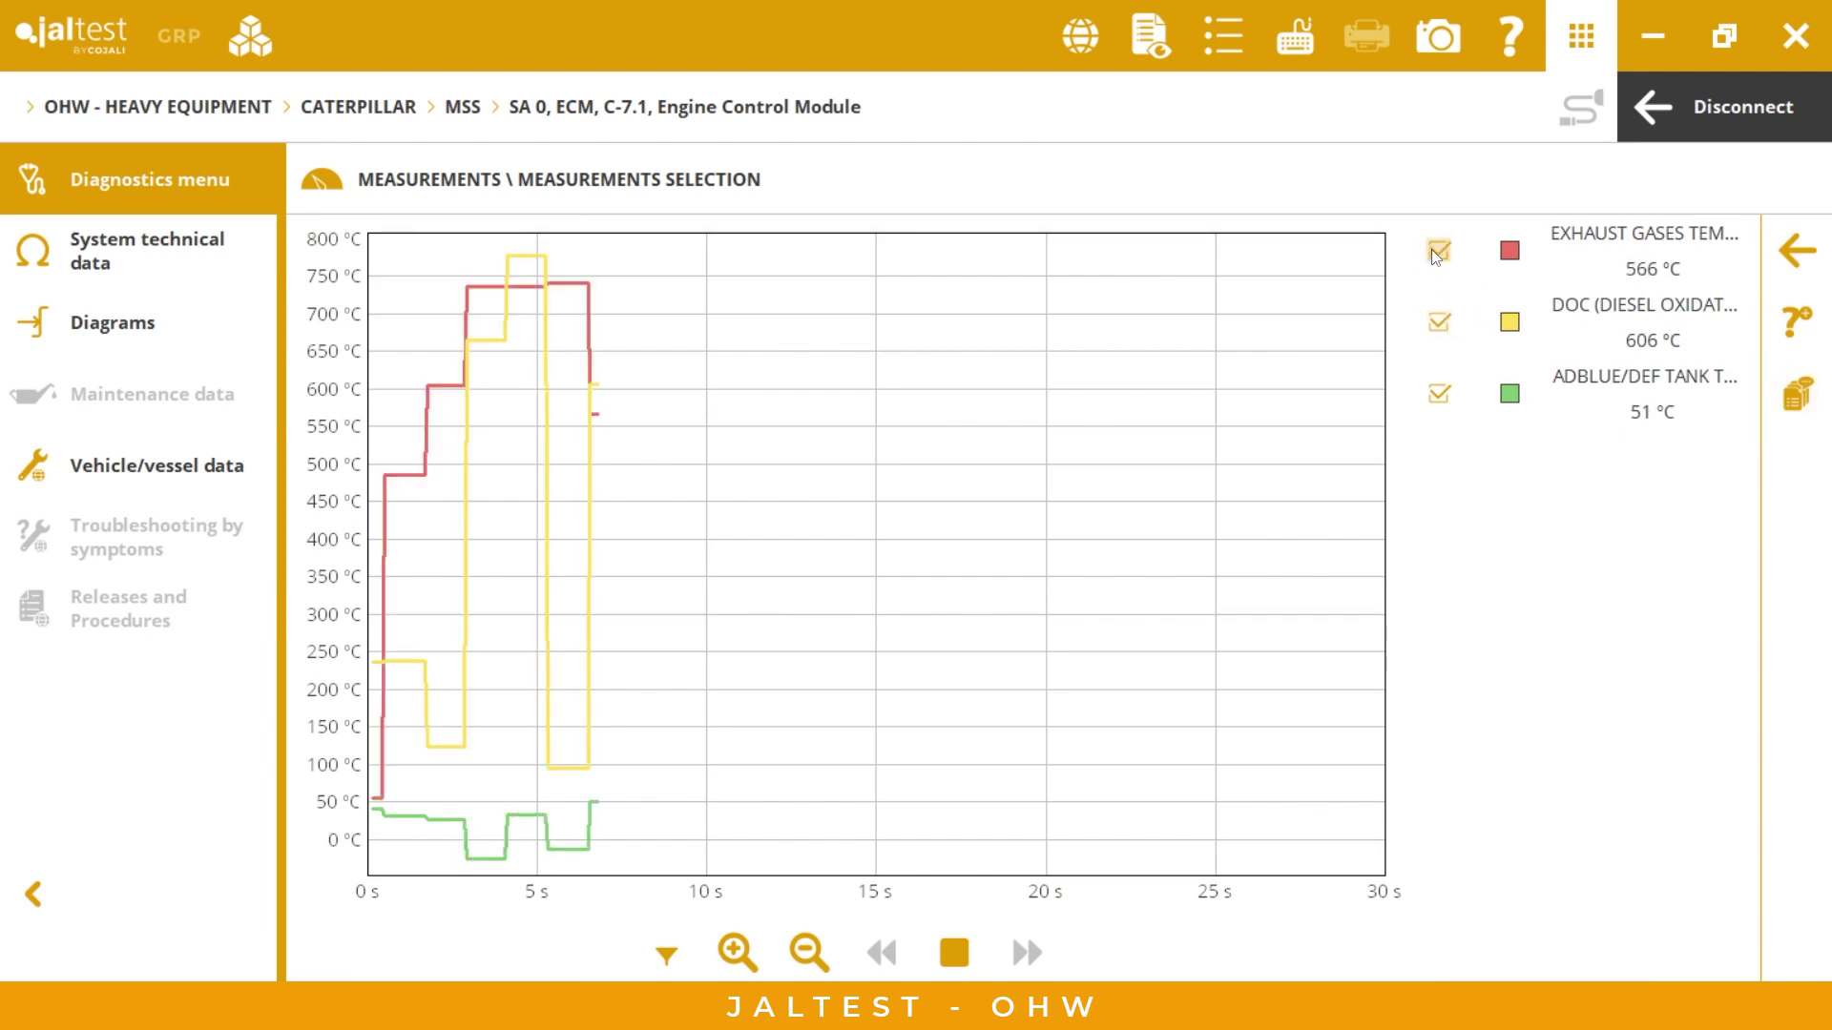
click(736, 952)
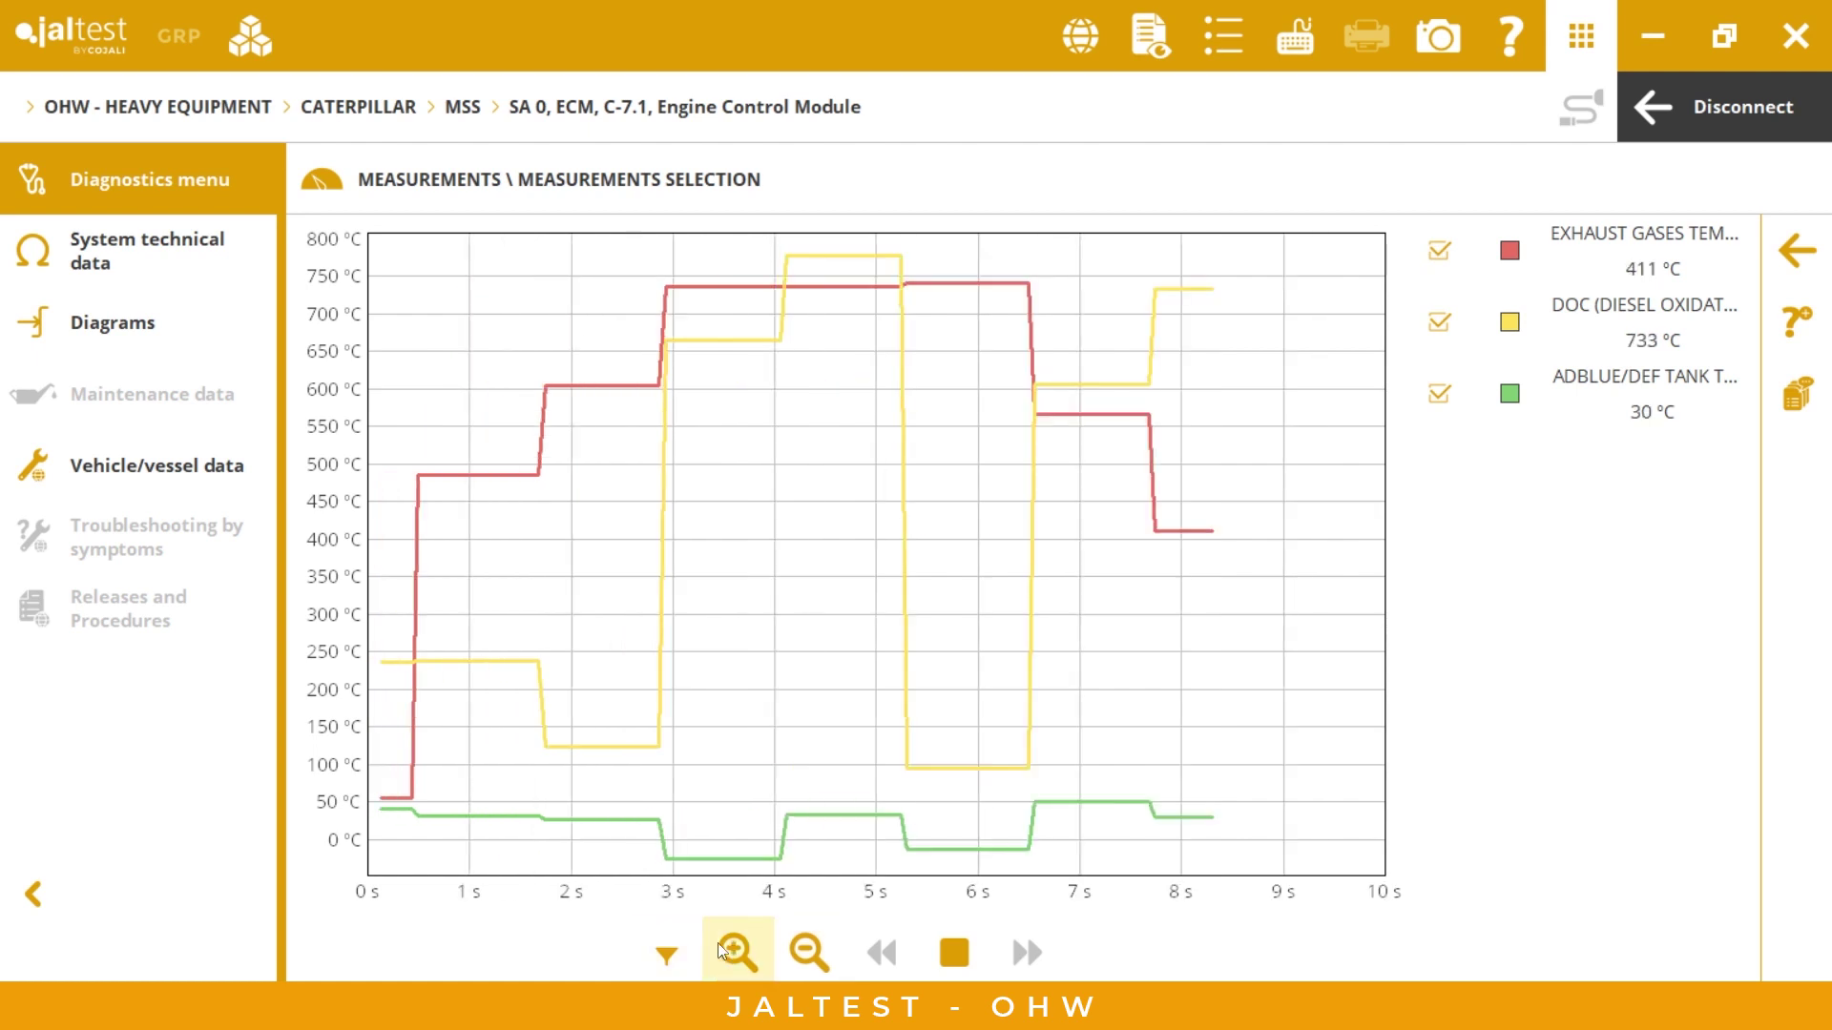
click(800, 954)
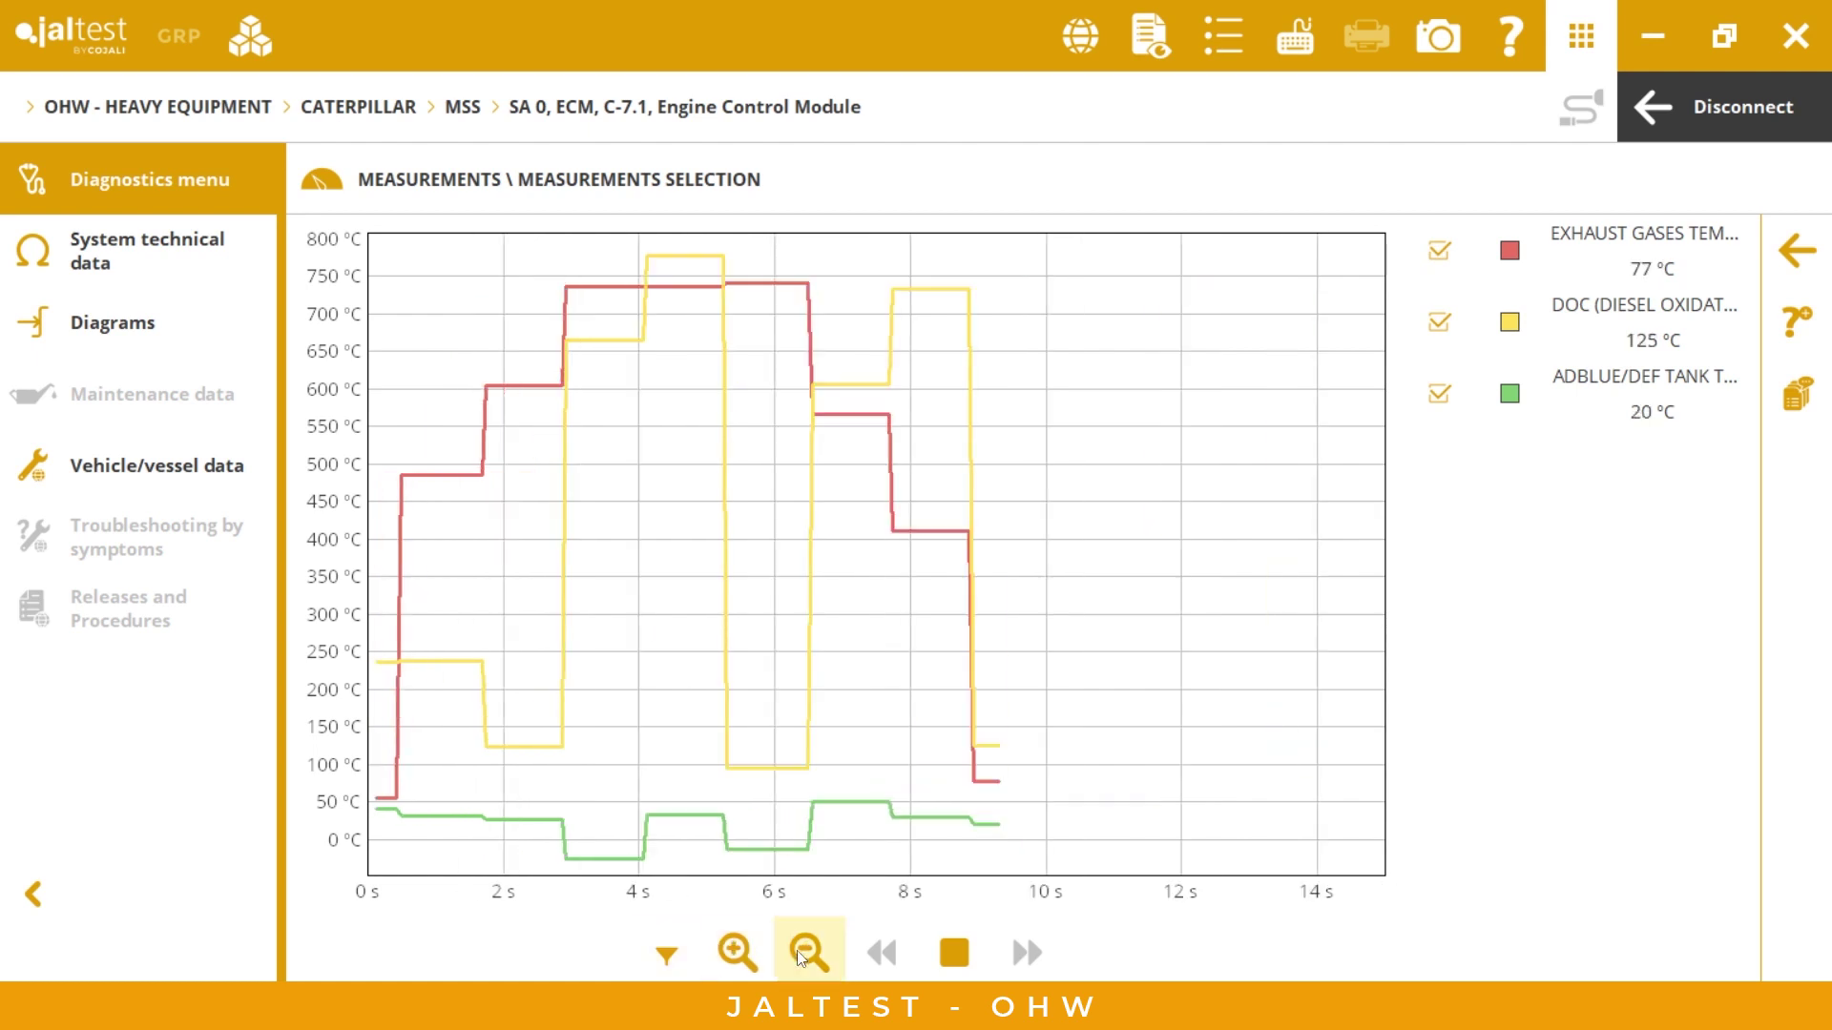
Stop recording and add a screenshot of the graph to the diagnosis report.
click(950, 954)
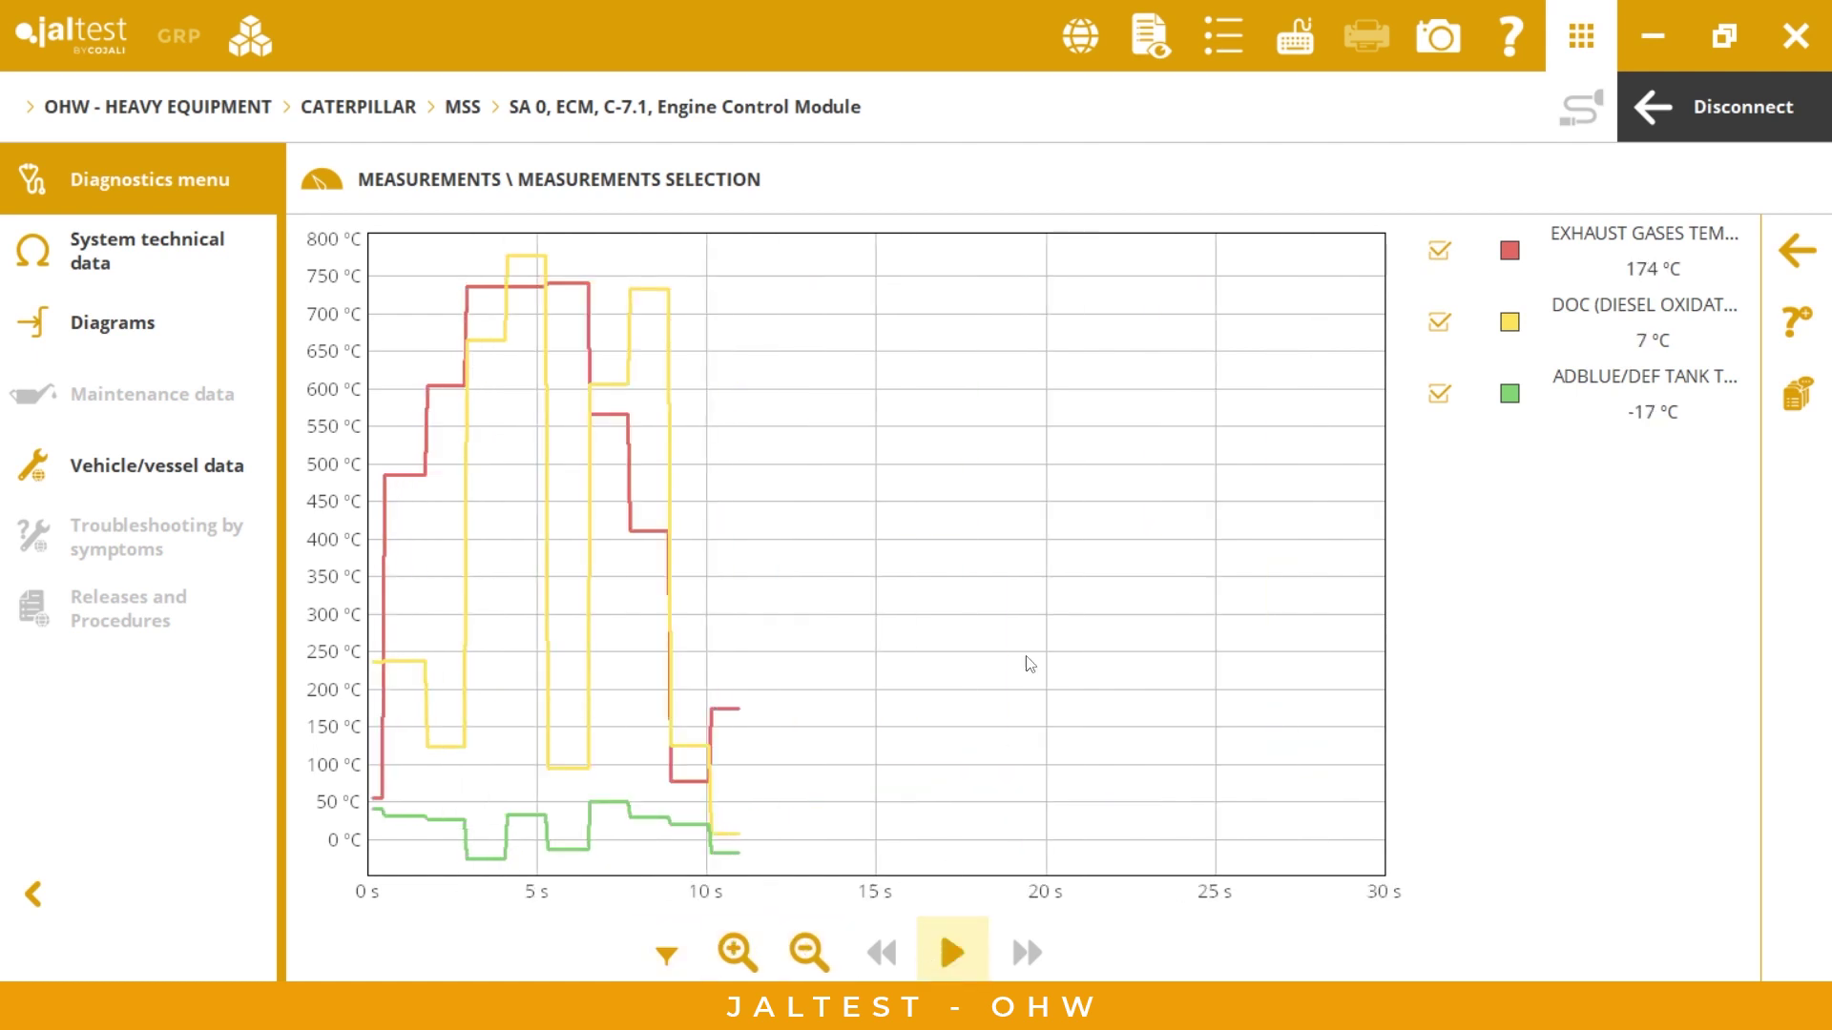
click(1439, 43)
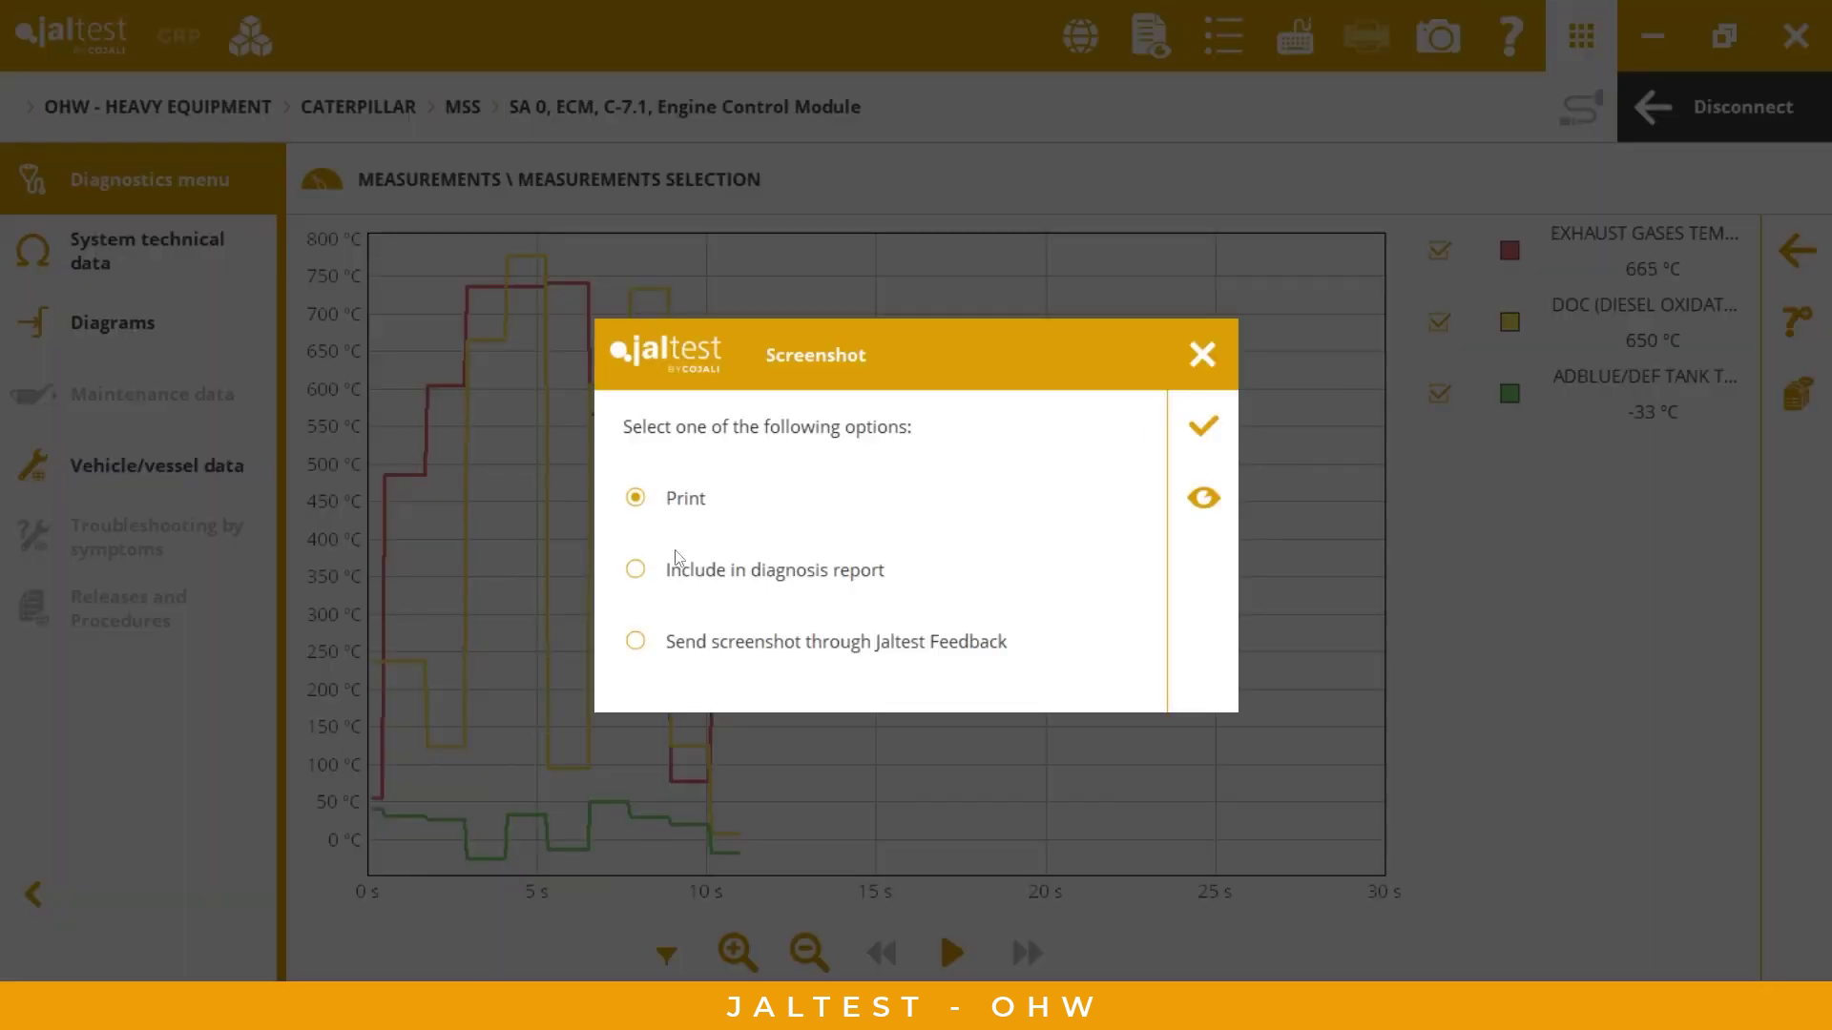
click(636, 570)
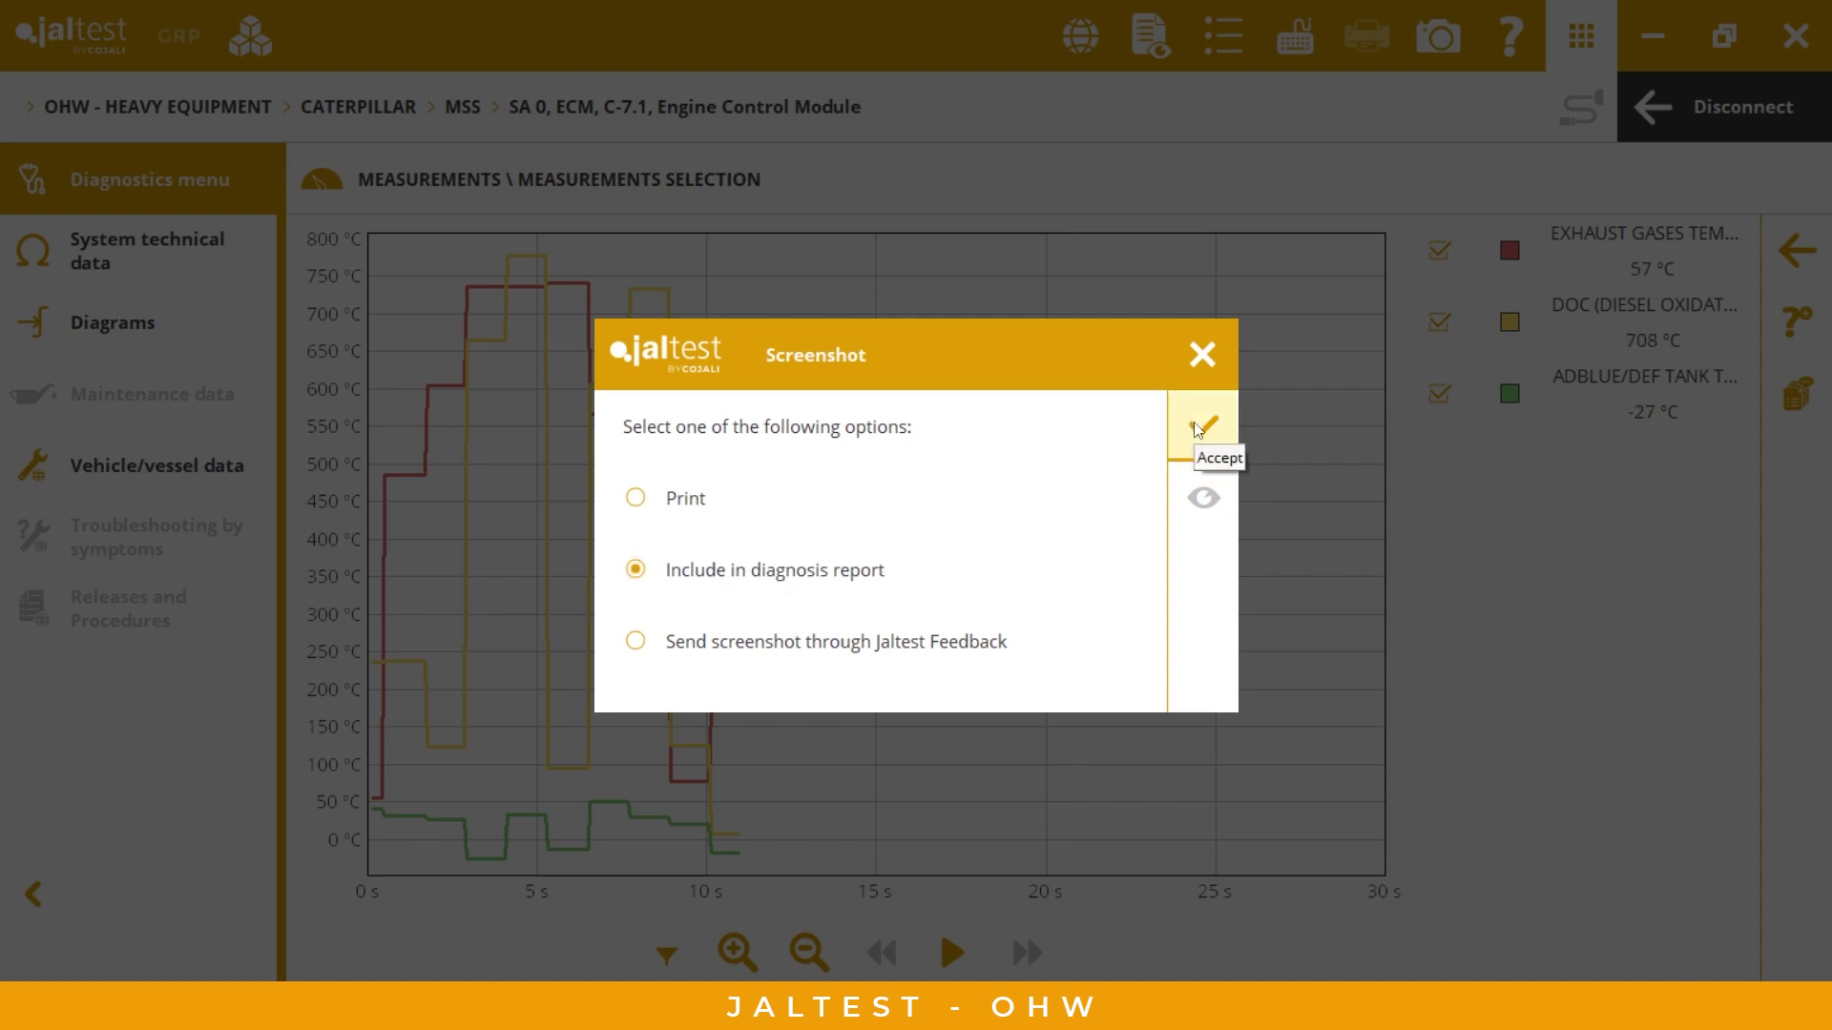
click(1200, 427)
click(1309, 618)
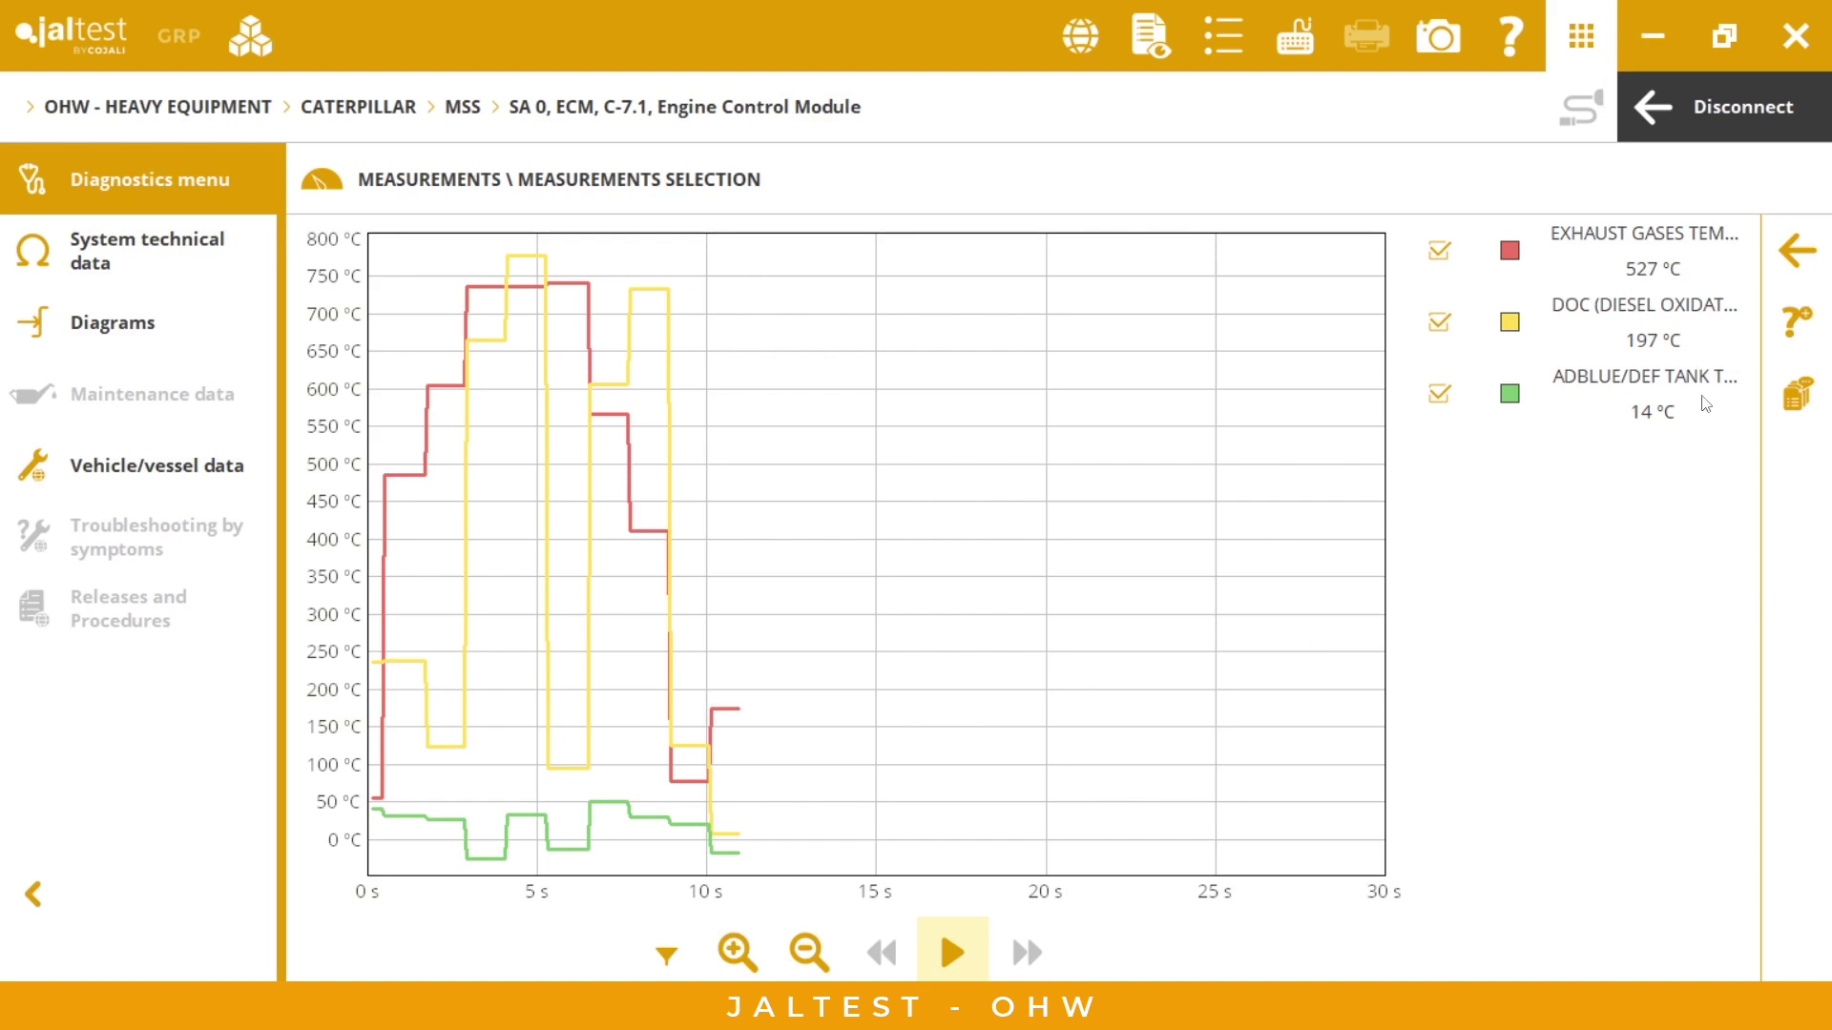
click(1788, 275)
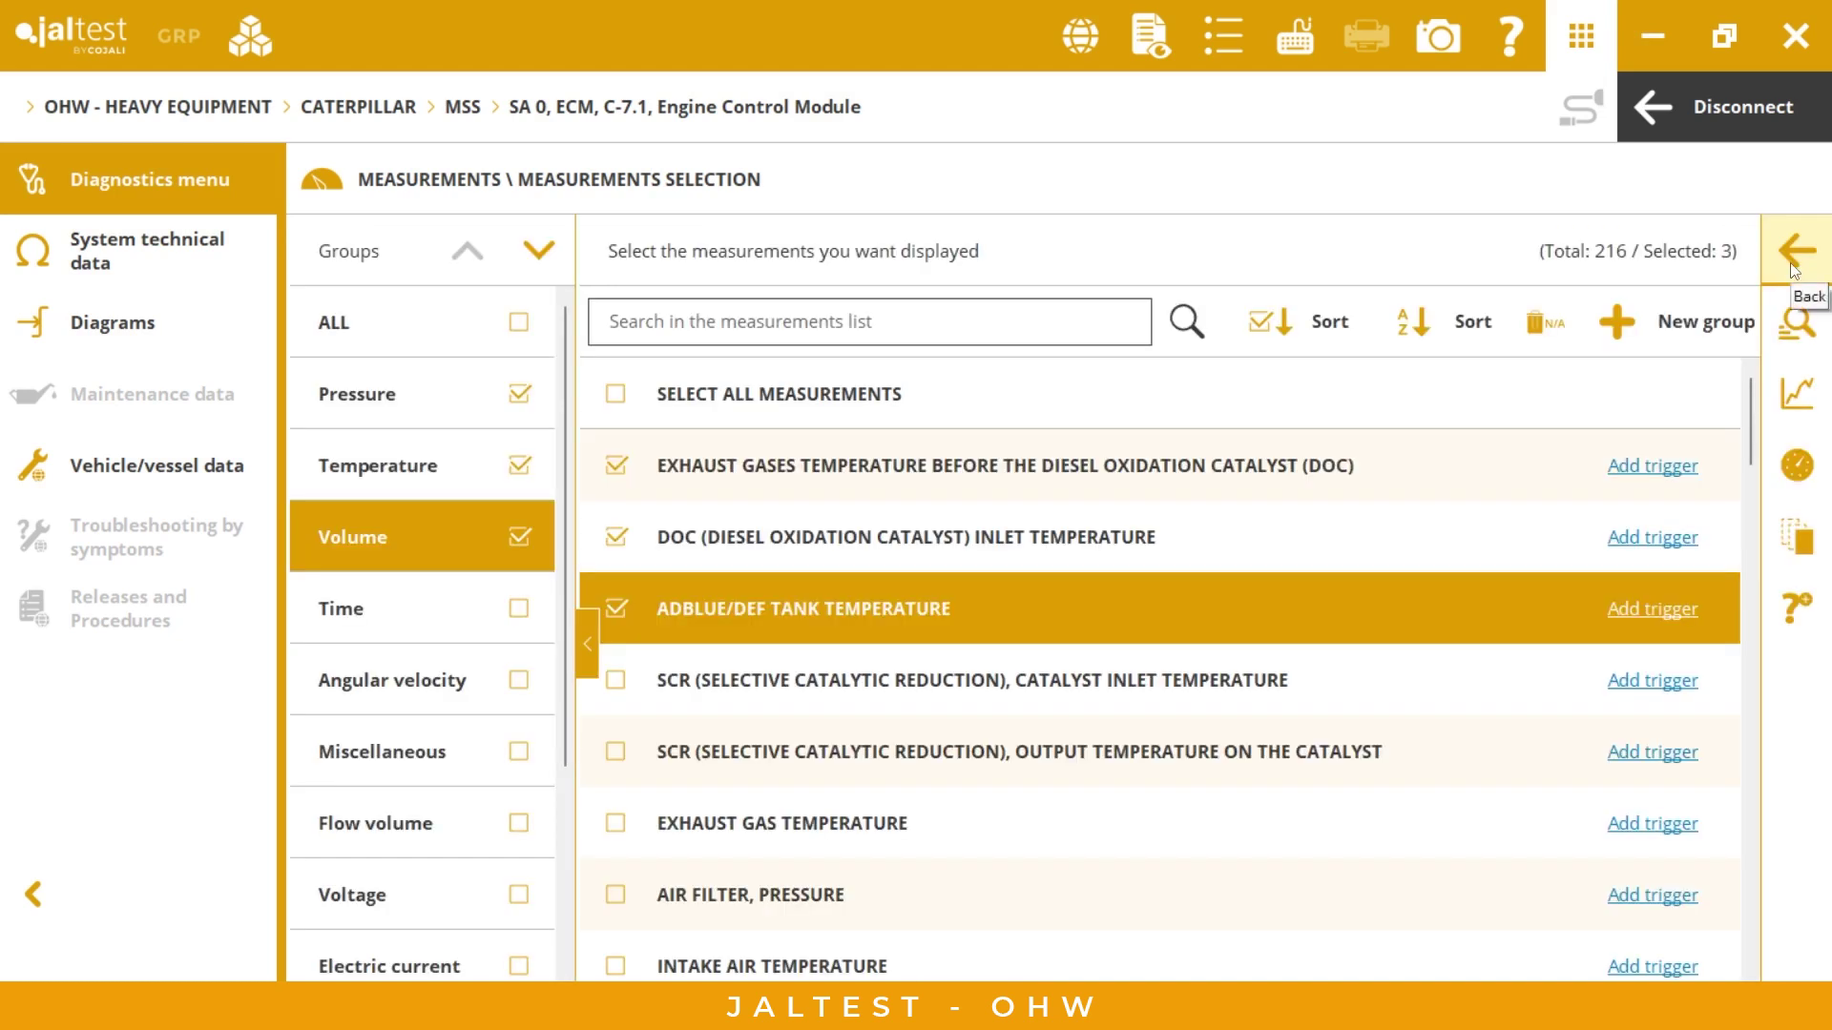
Return to the main action list and start the Cylinder Cut-out check from System checks.
click(1792, 272)
click(1792, 320)
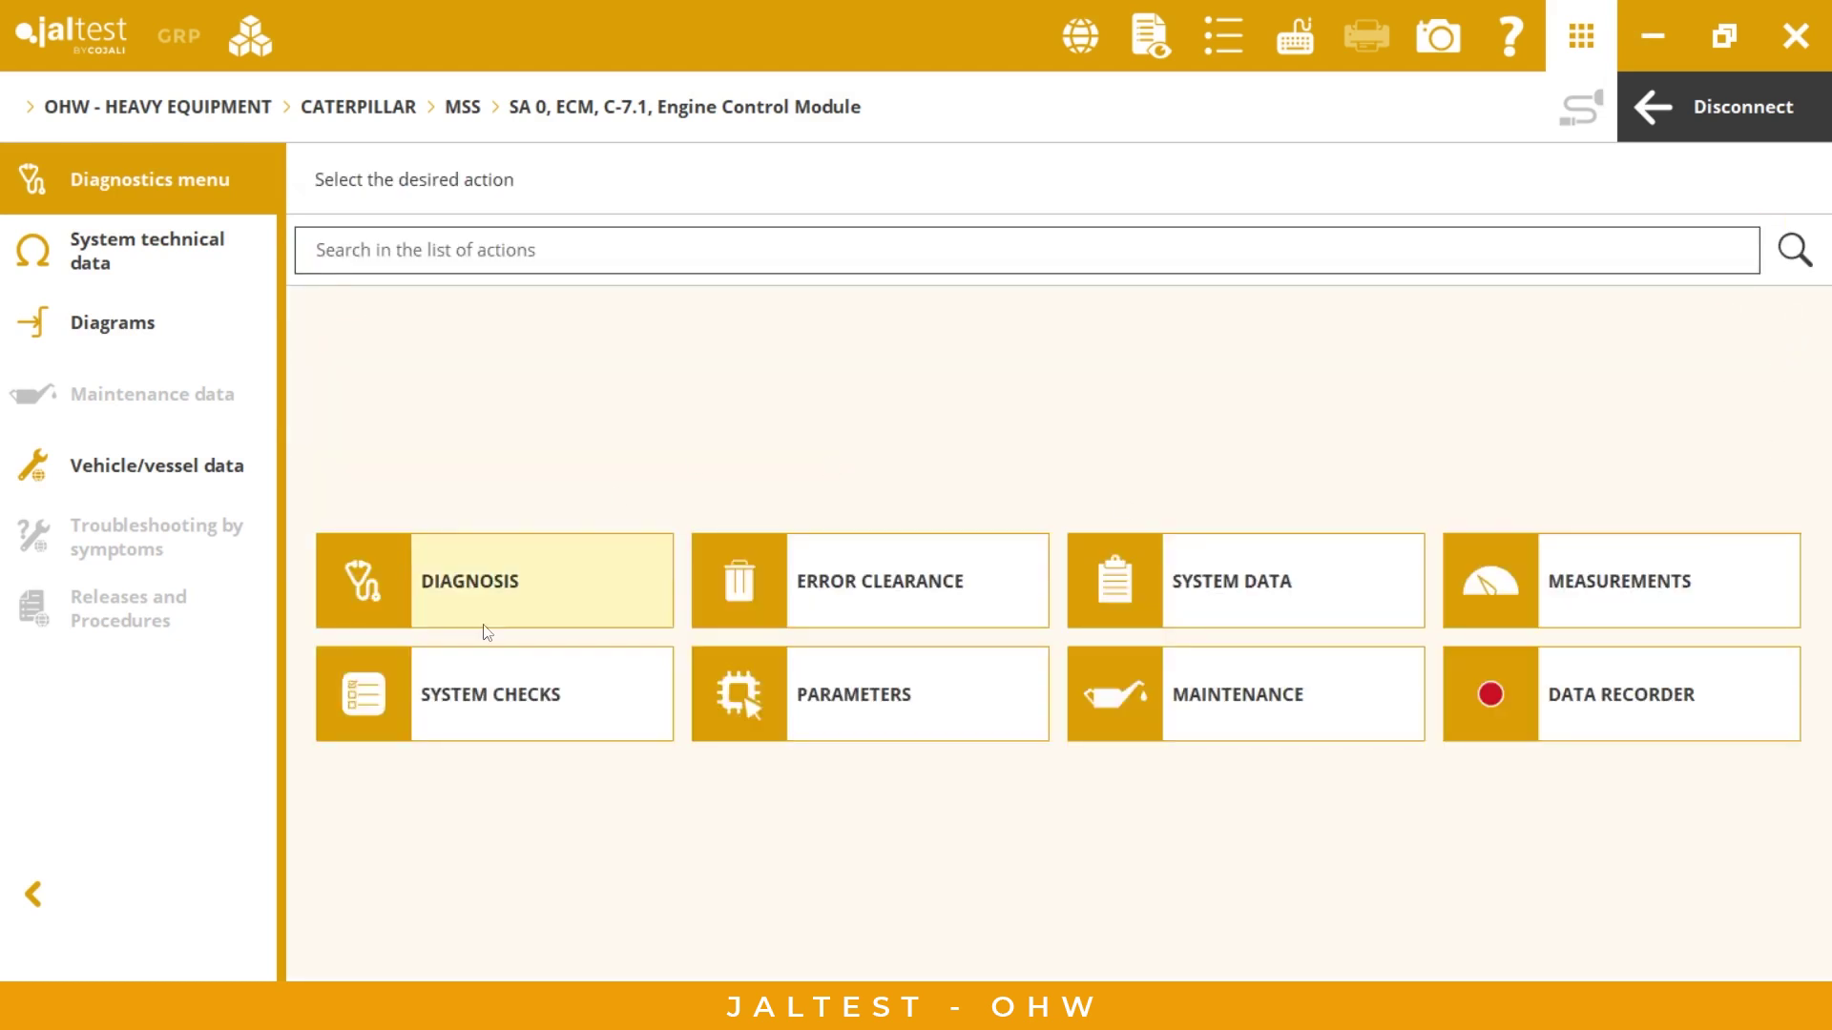
click(482, 732)
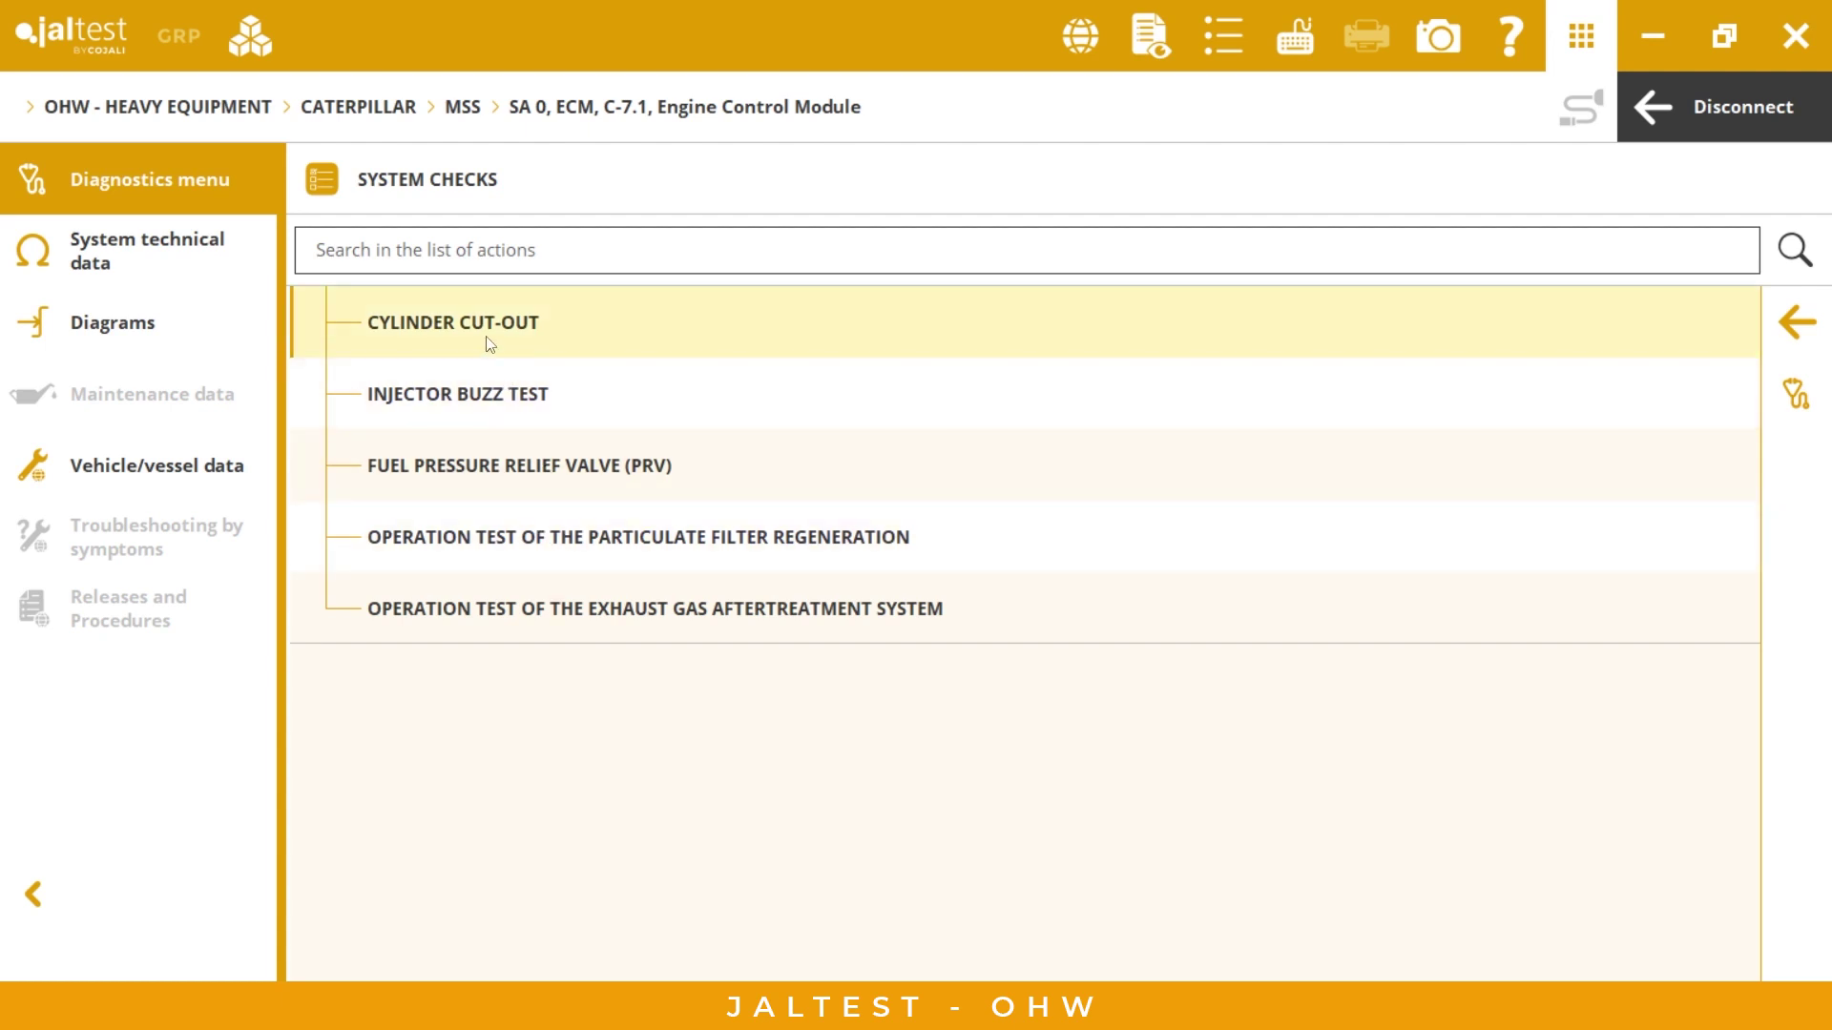
click(484, 331)
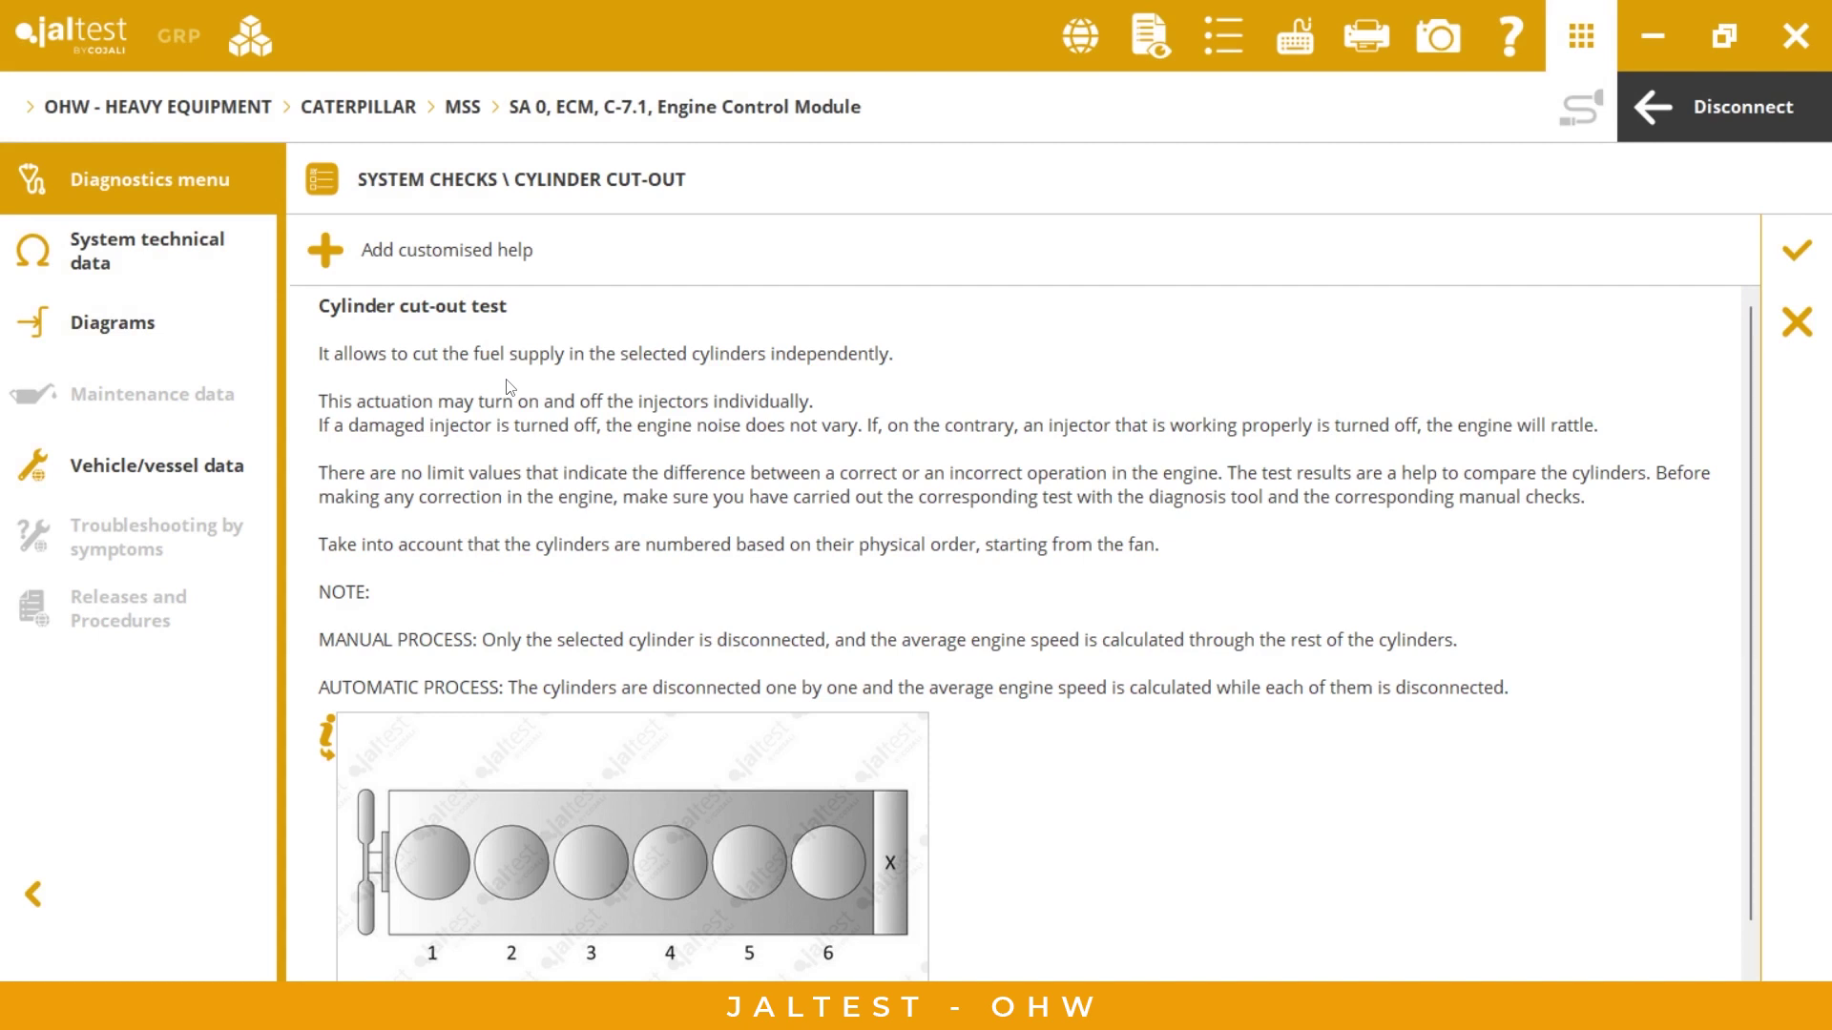
Accept the description and initial conditions, then start a manual cut-out of cylinder 1.
click(1792, 253)
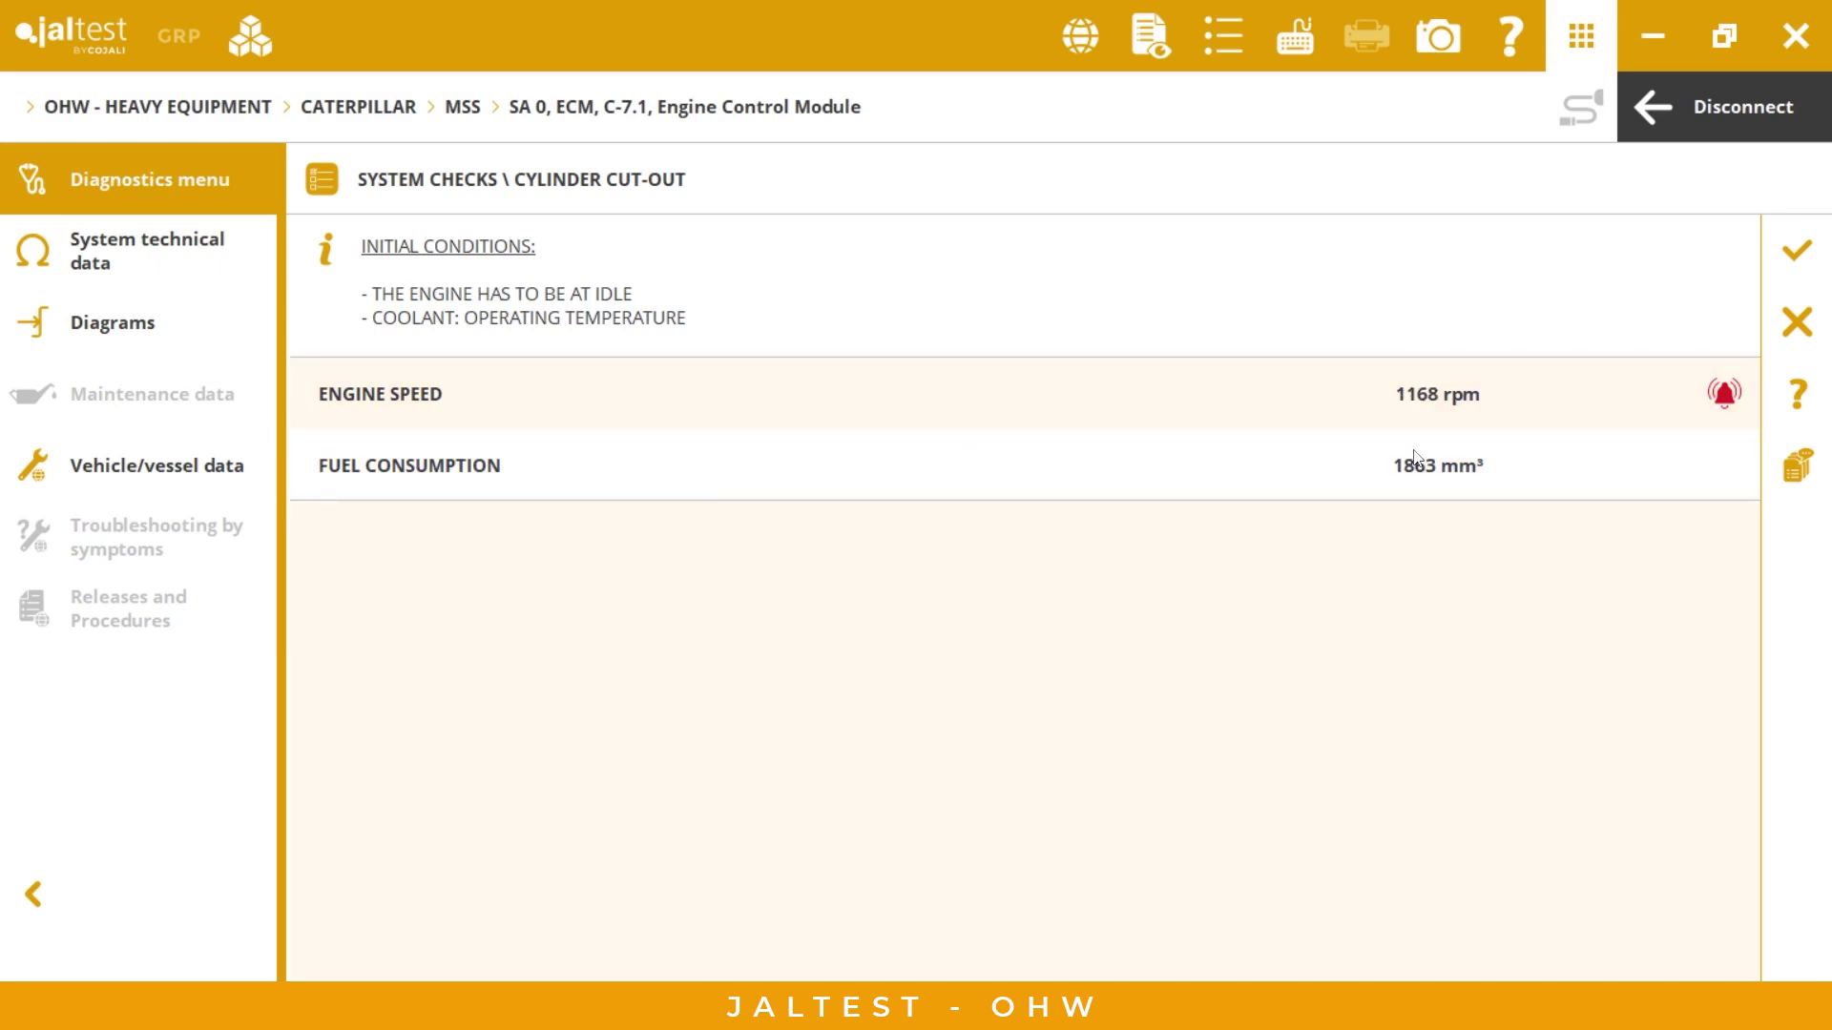
click(1796, 253)
click(322, 339)
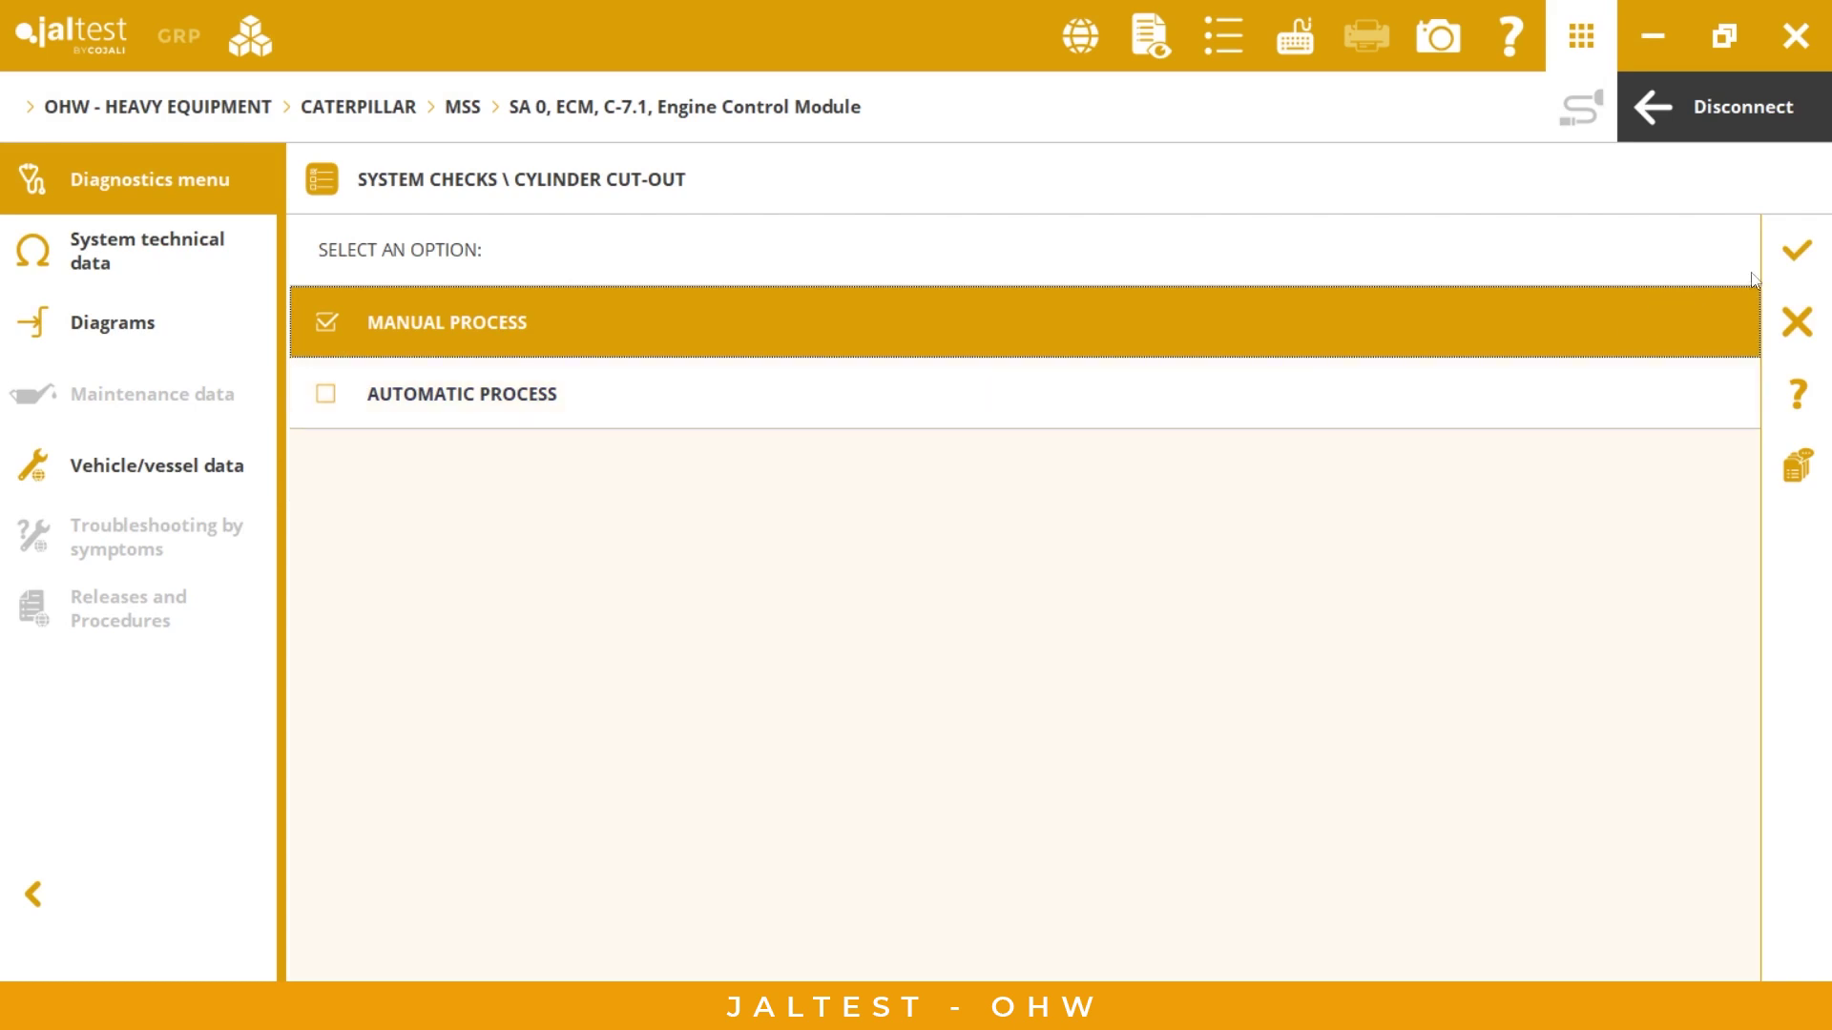
click(1796, 251)
click(421, 401)
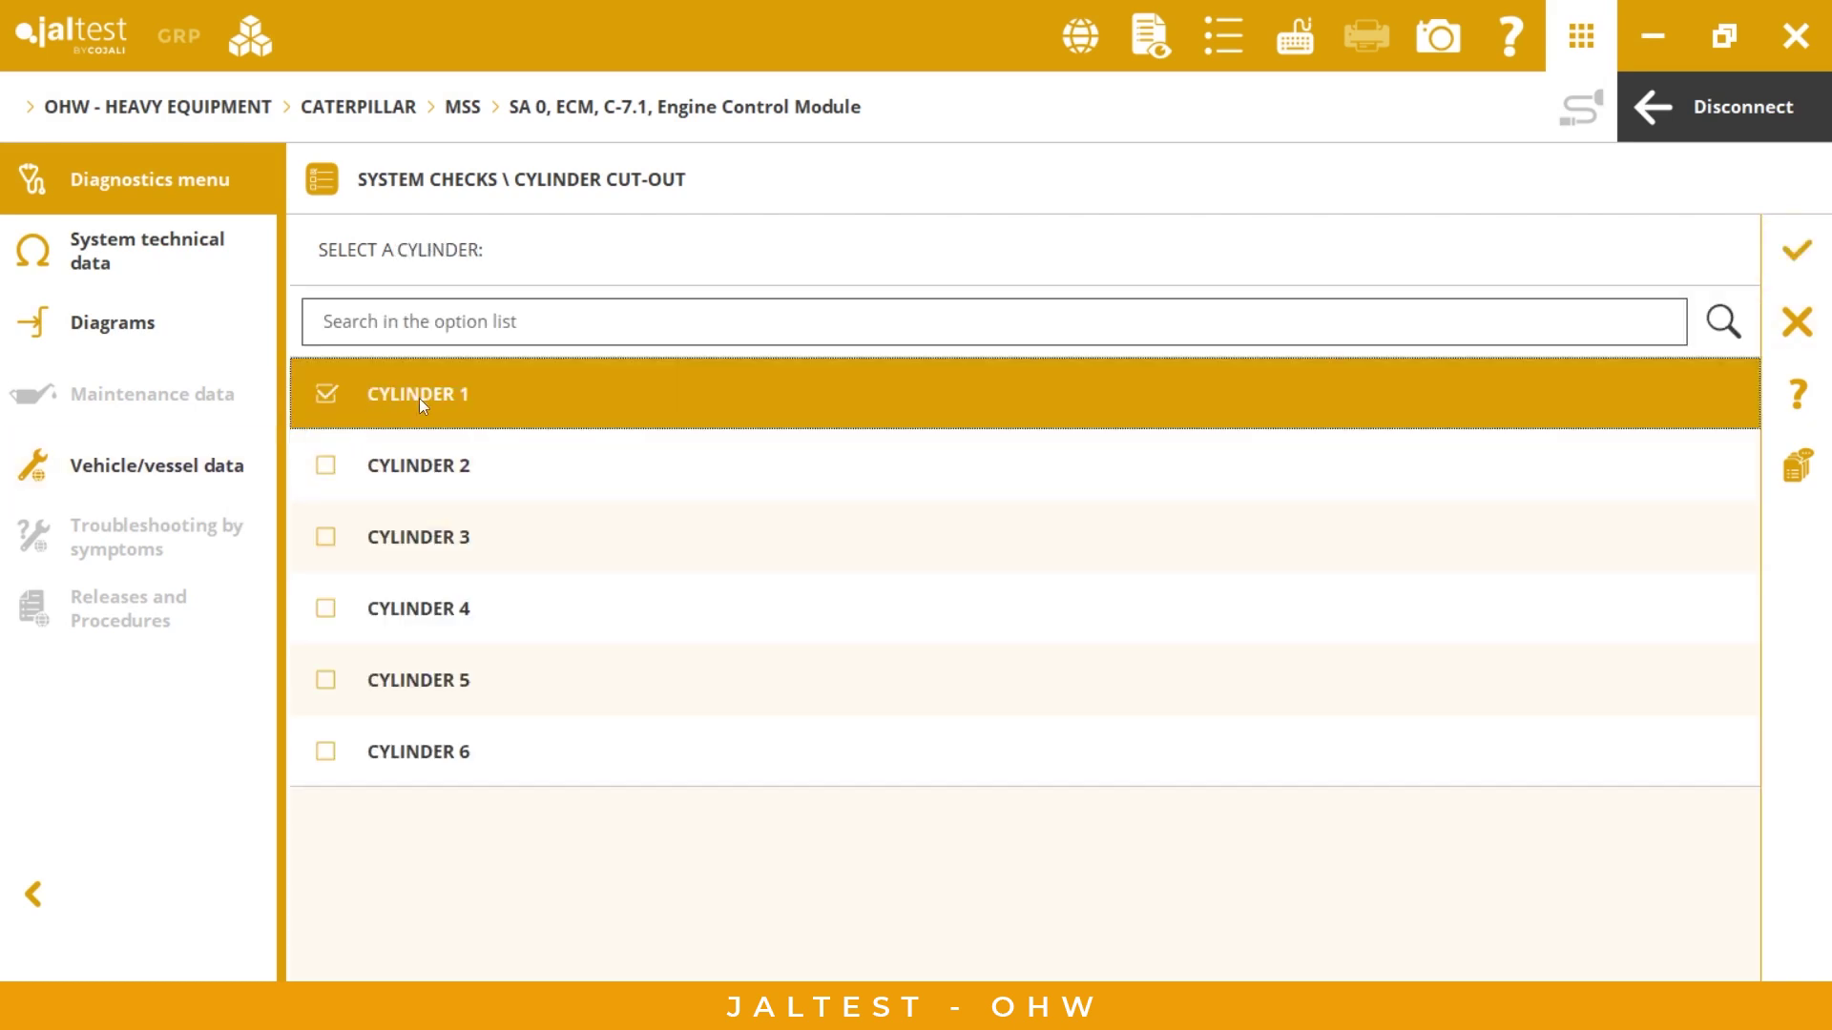
click(1794, 253)
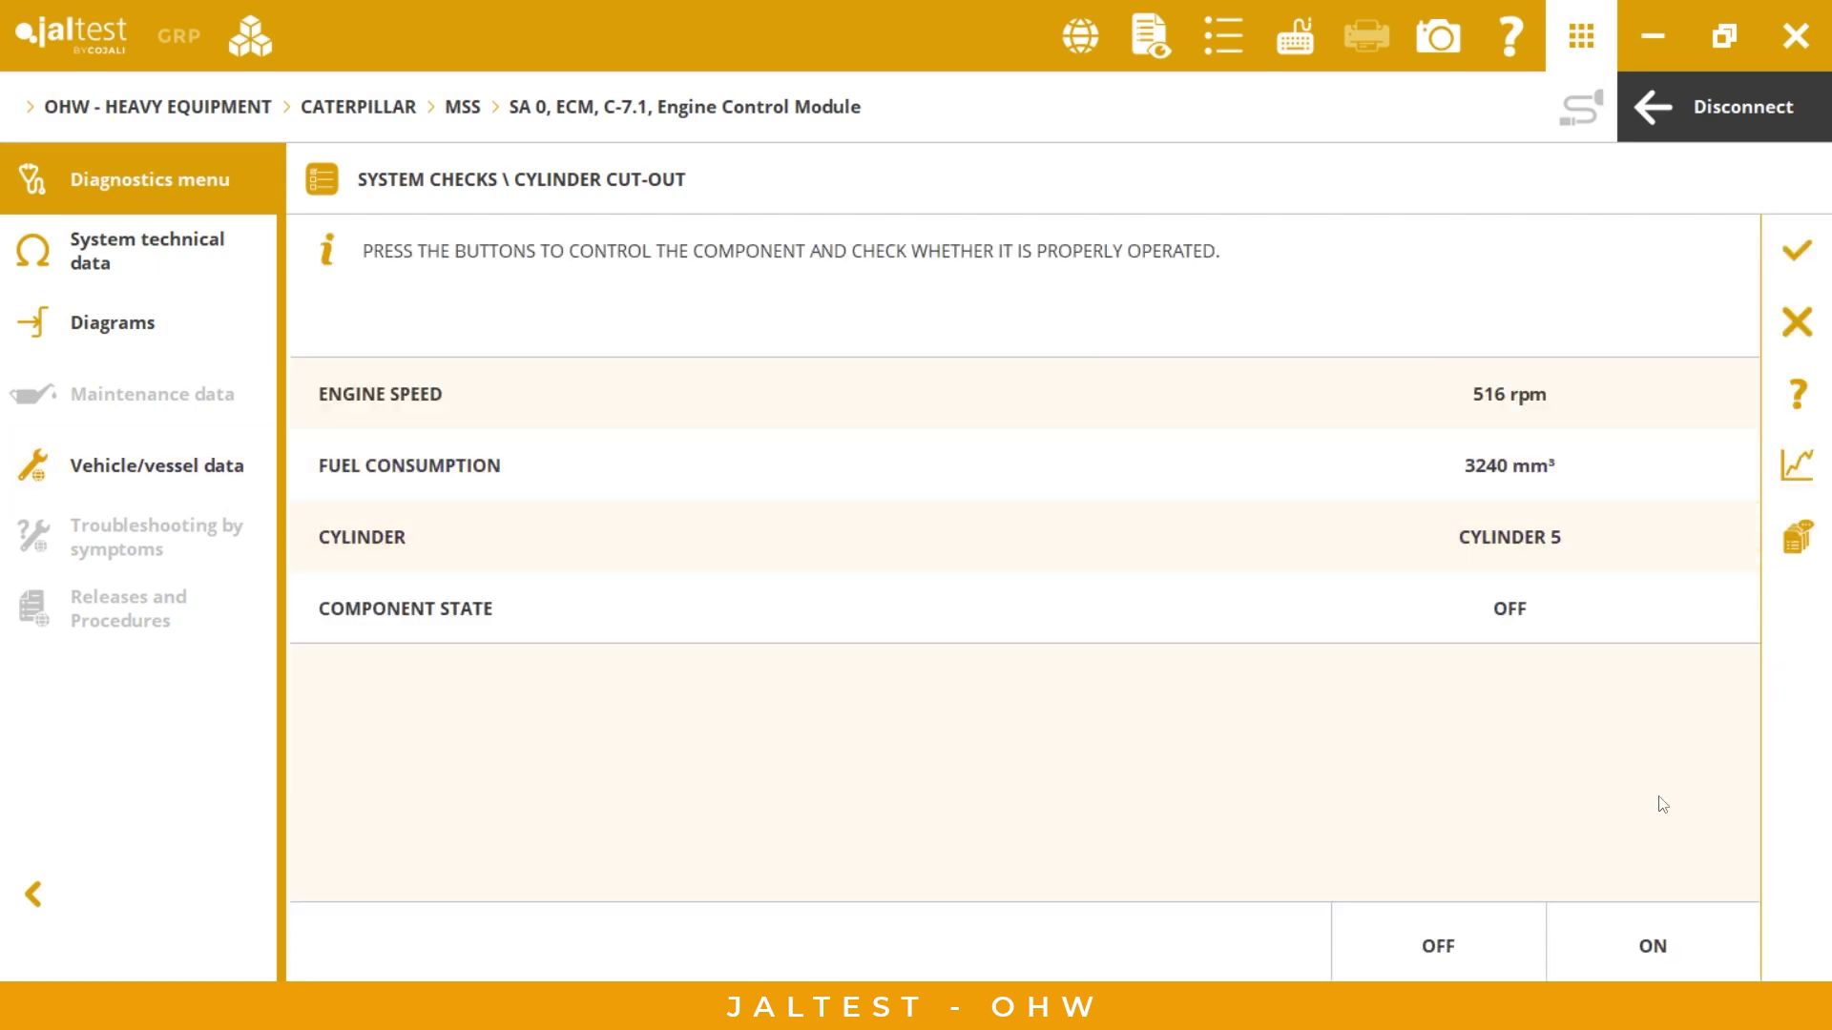
Cut out cylinder 1 while graphing engine speed, then finish and exit the test.
click(1781, 475)
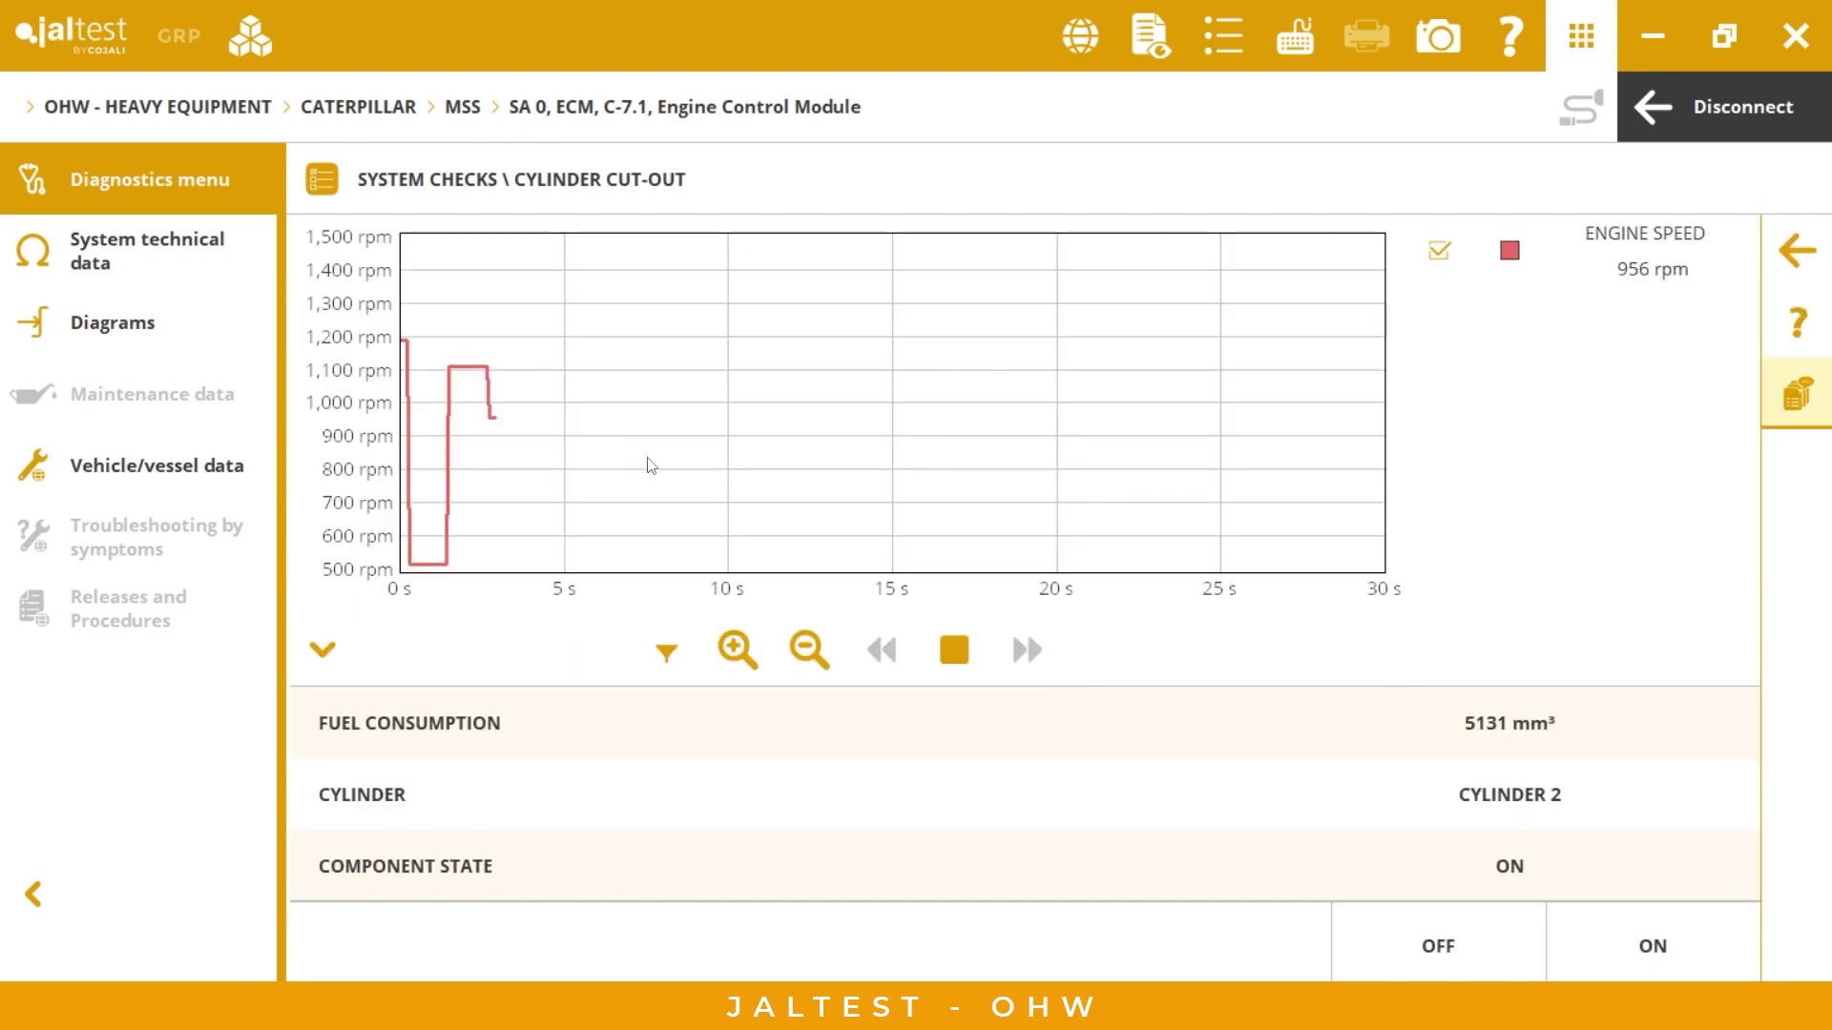
click(1391, 921)
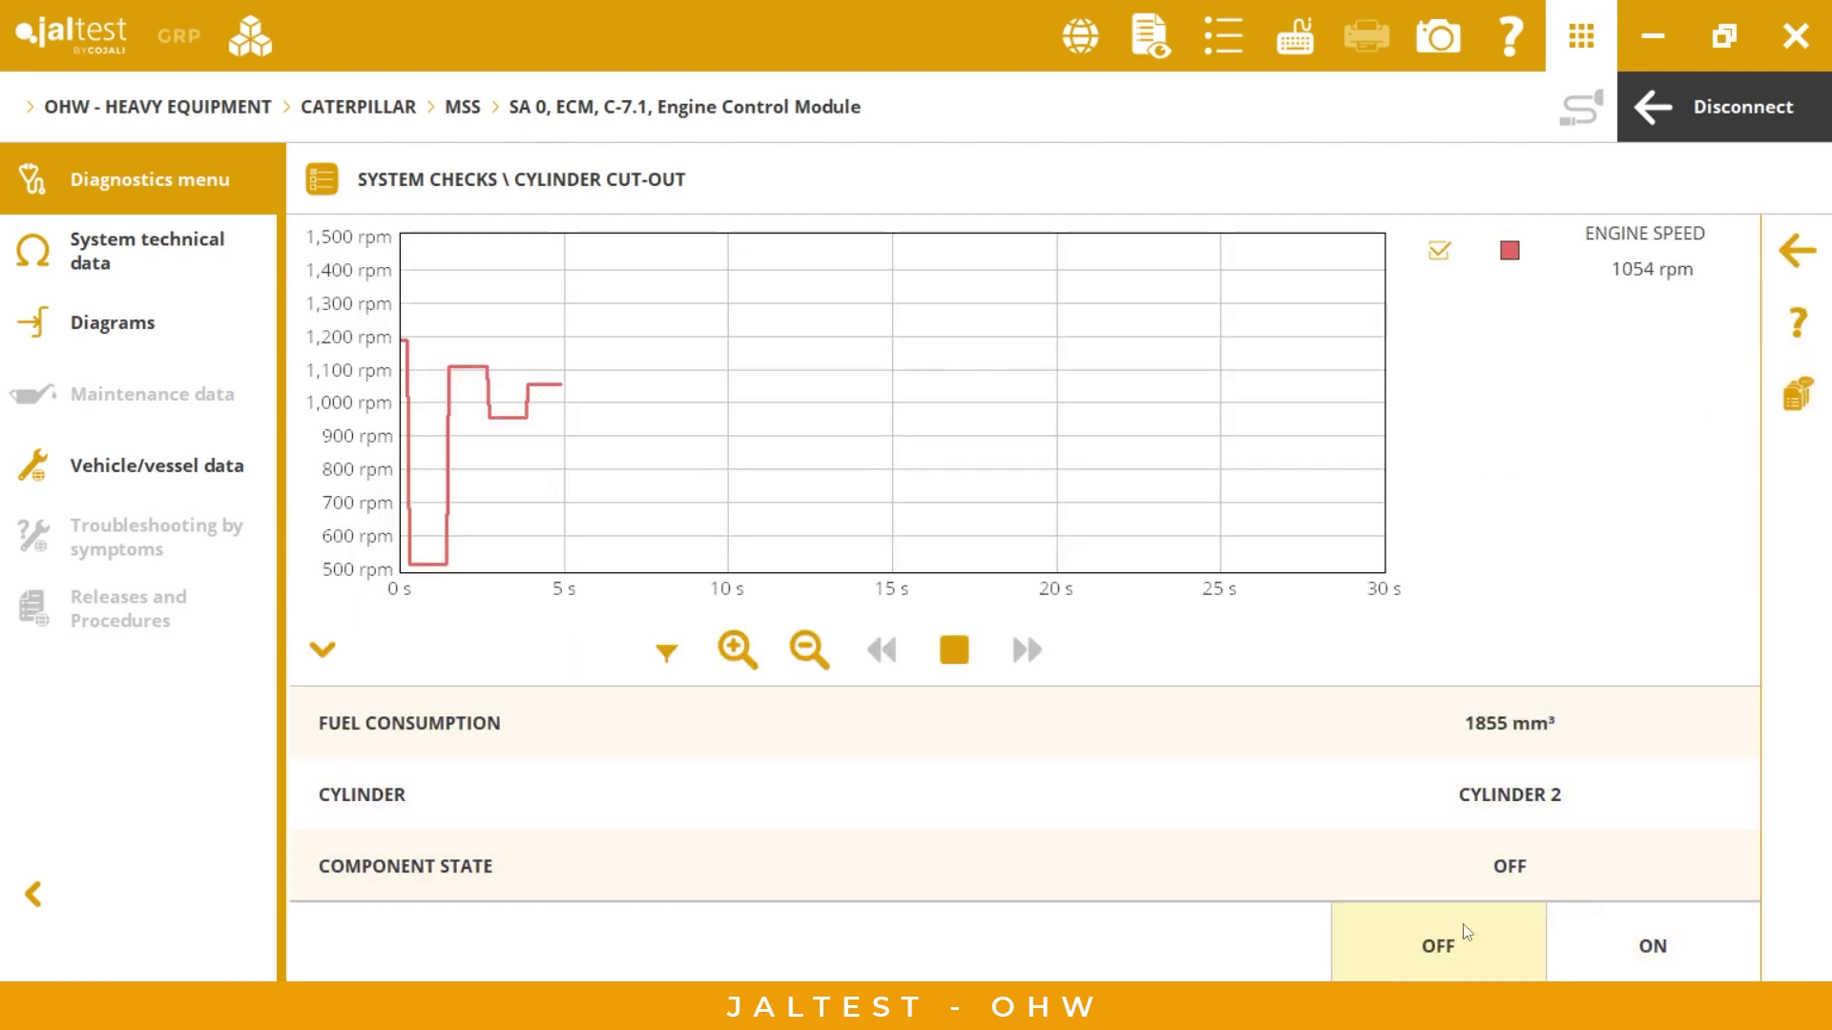
click(1796, 251)
click(1797, 322)
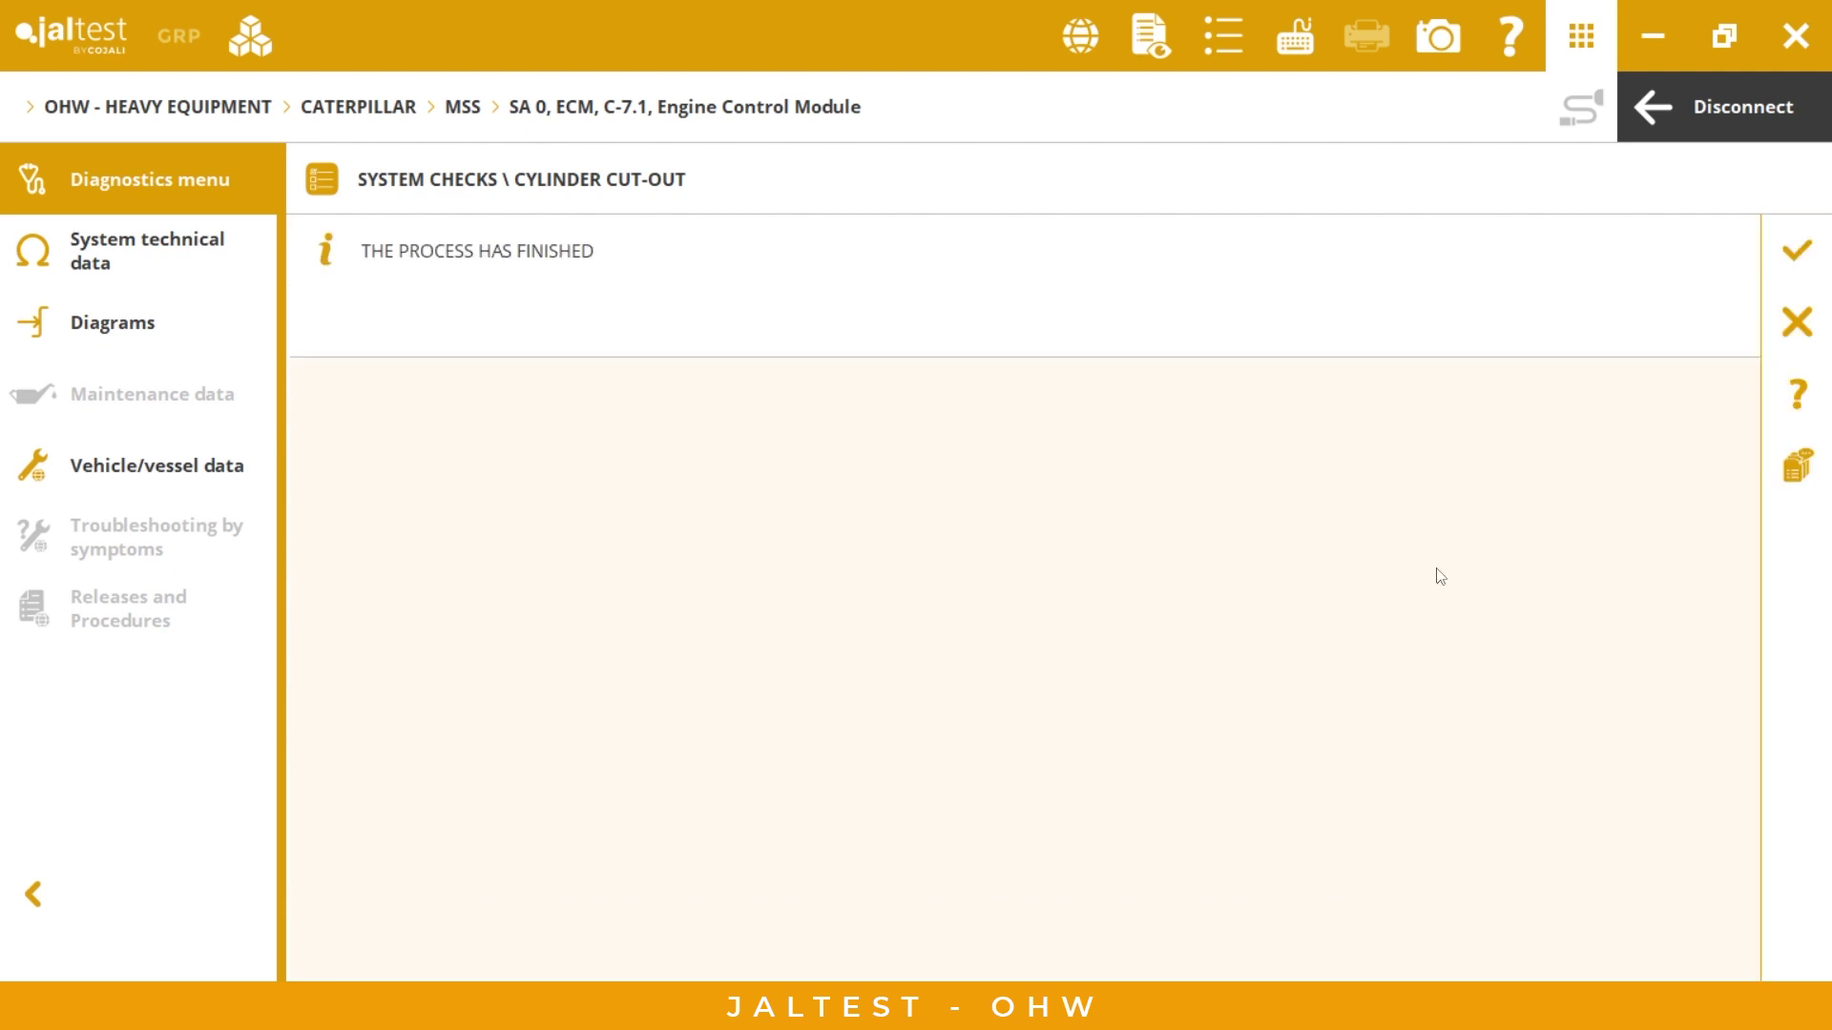
click(1804, 326)
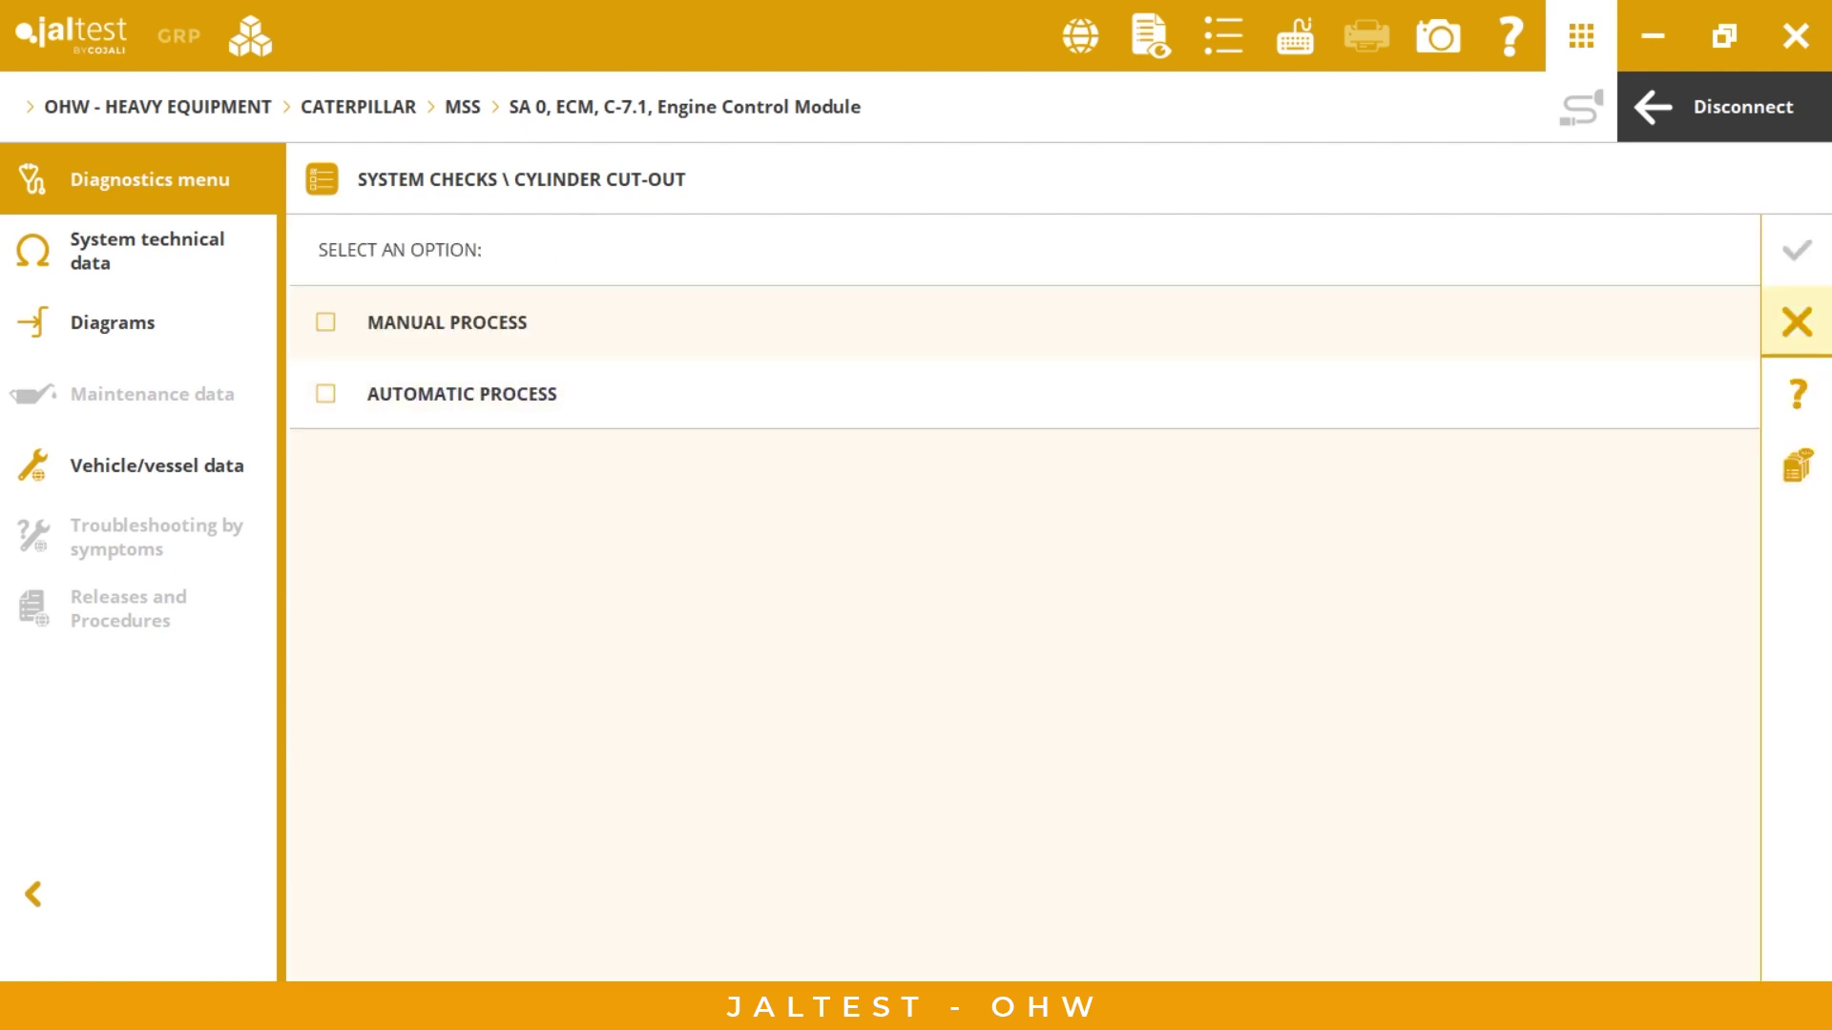
click(1796, 325)
Review the saved engine-speed graph and return to the engine ECM's action grid.
click(1145, 622)
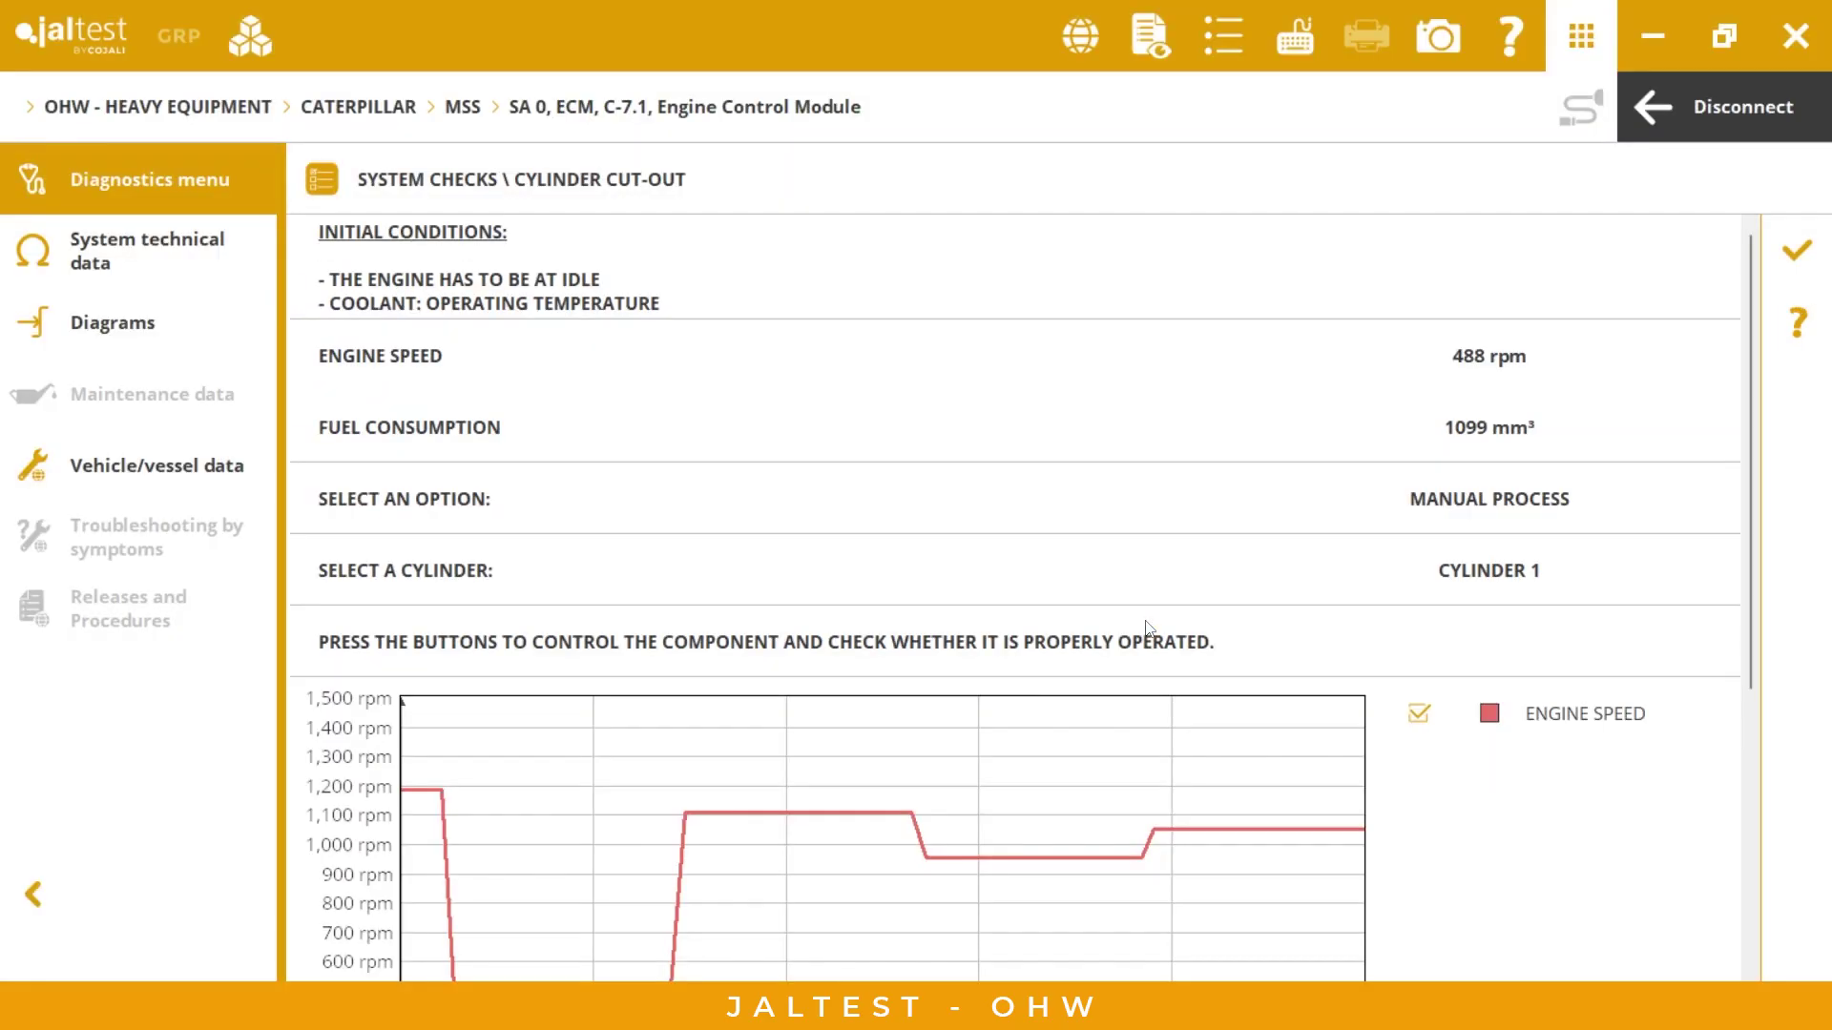
scroll(762, 369, down, 2)
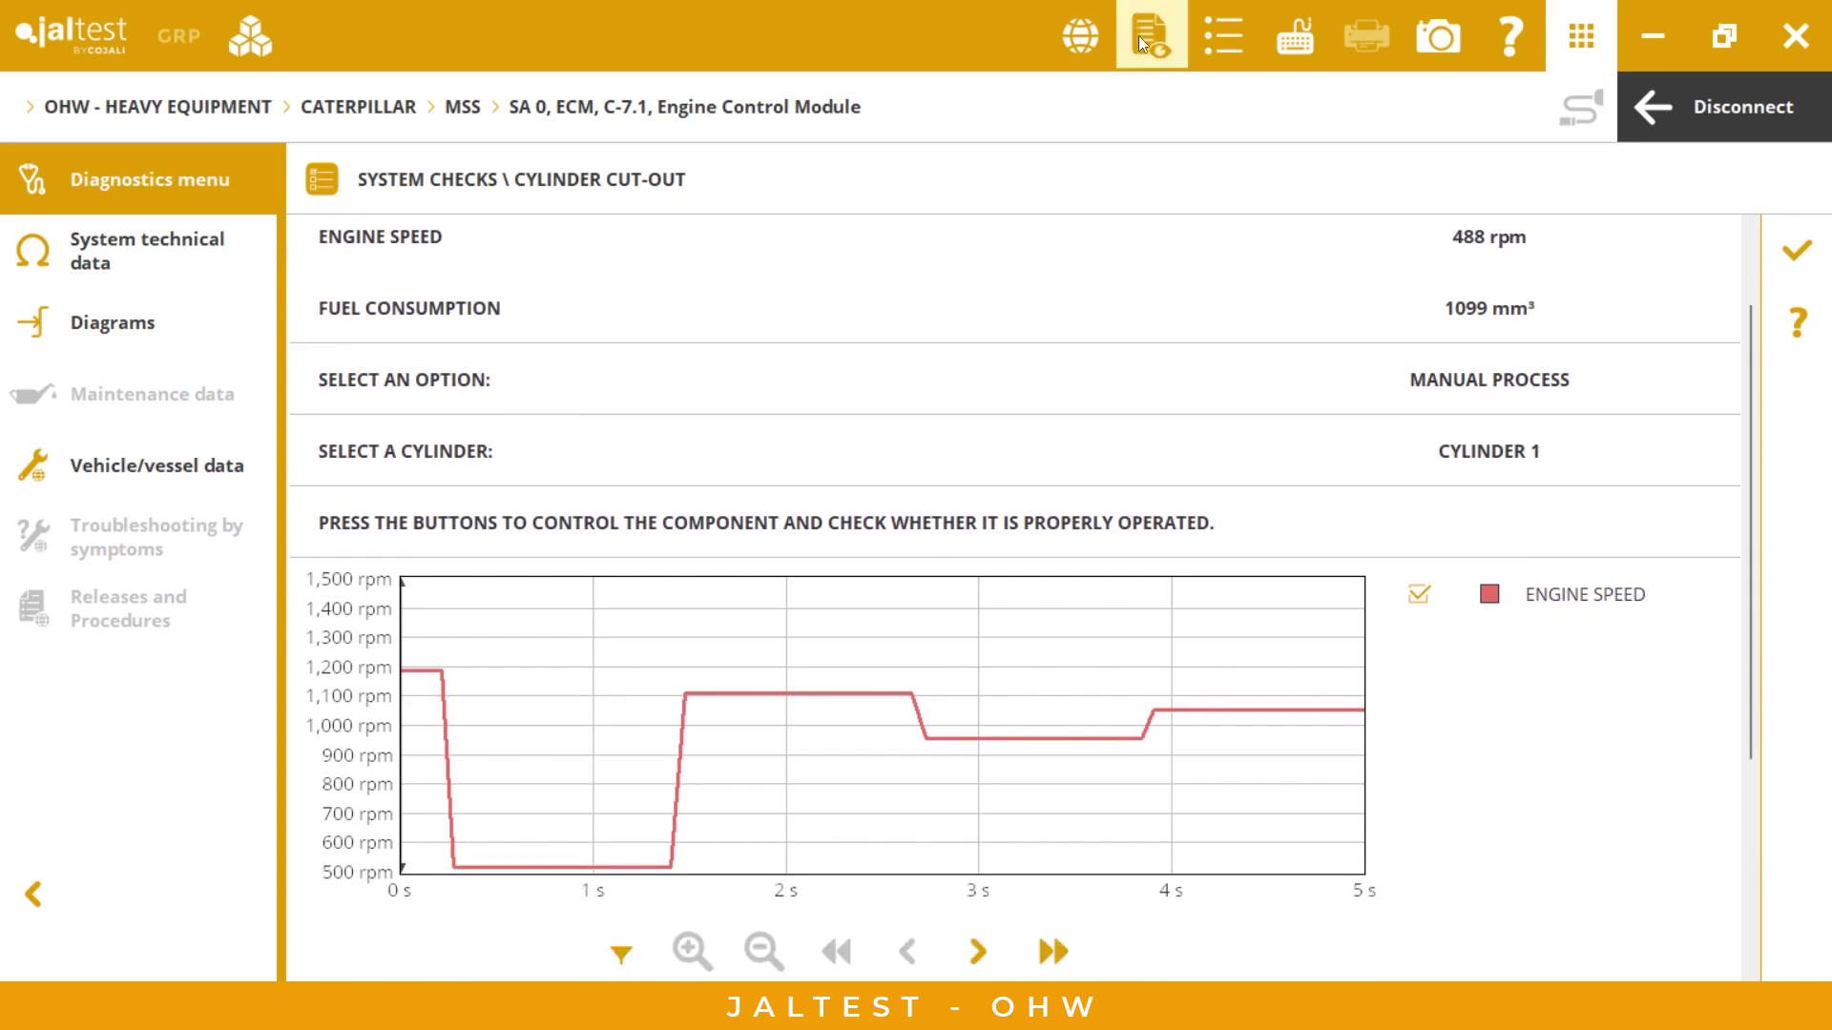
click(1817, 264)
click(1799, 344)
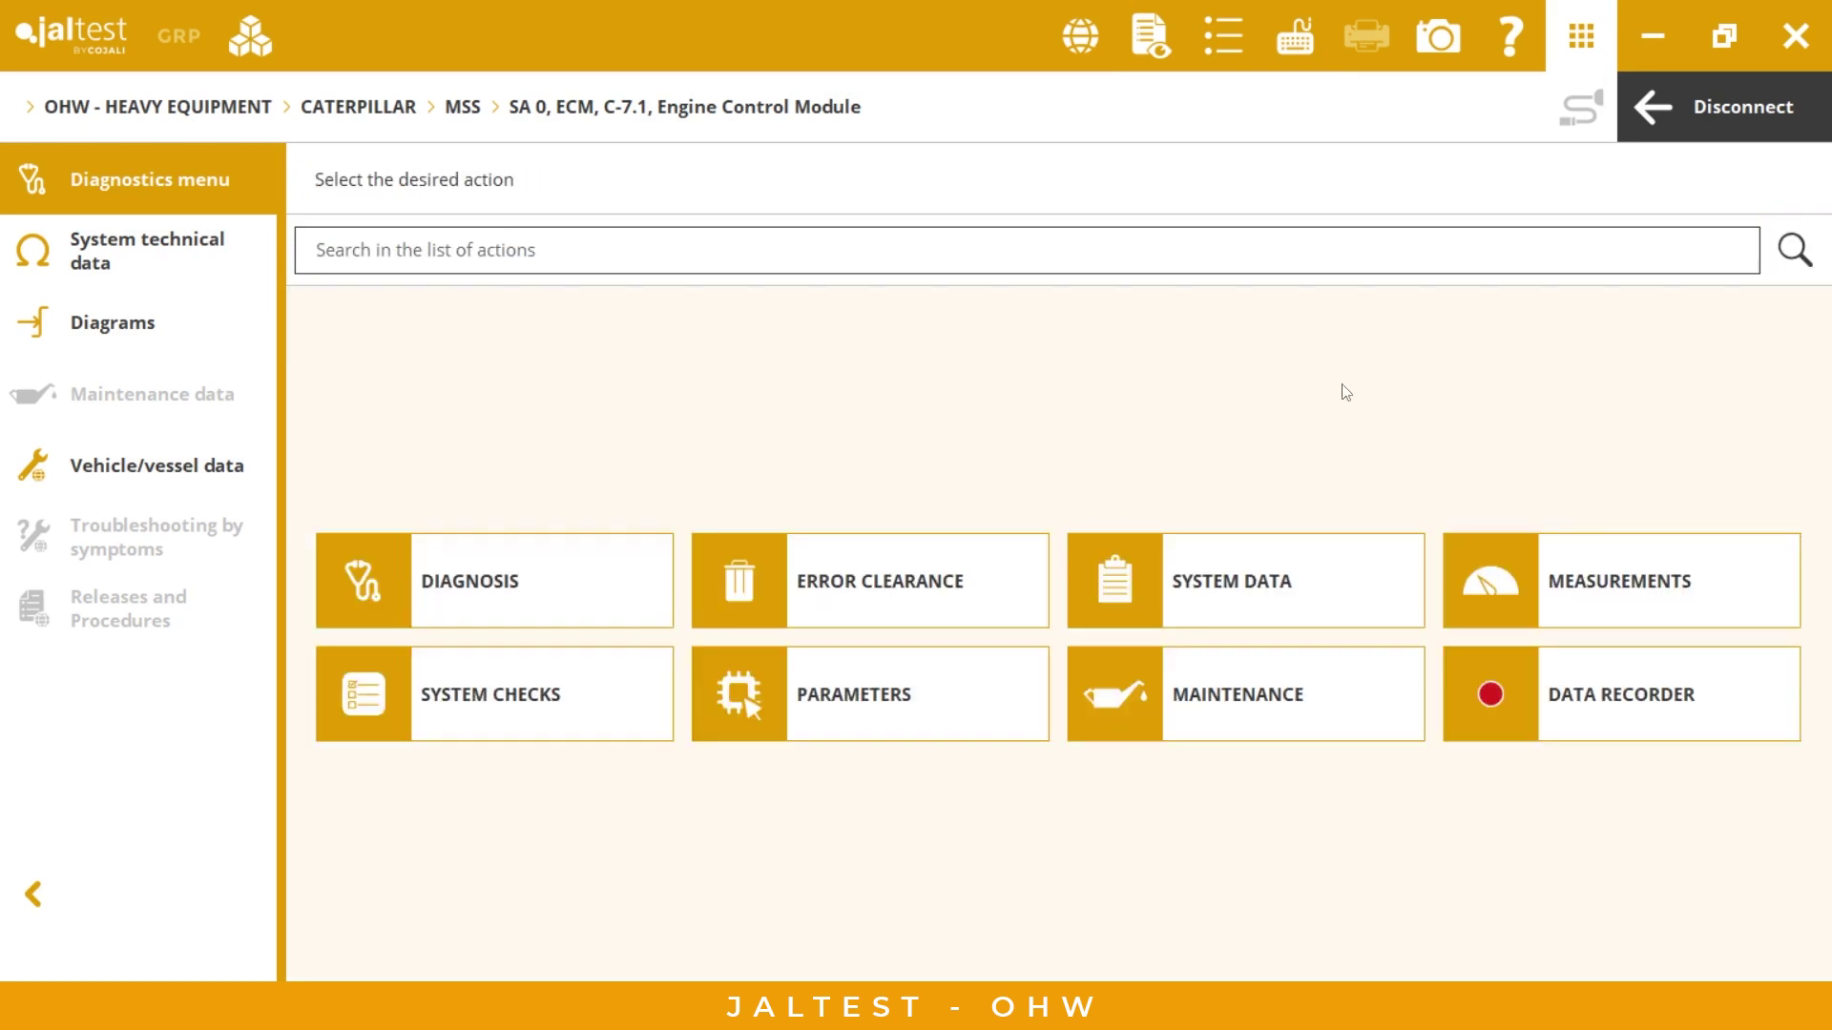
click(951, 725)
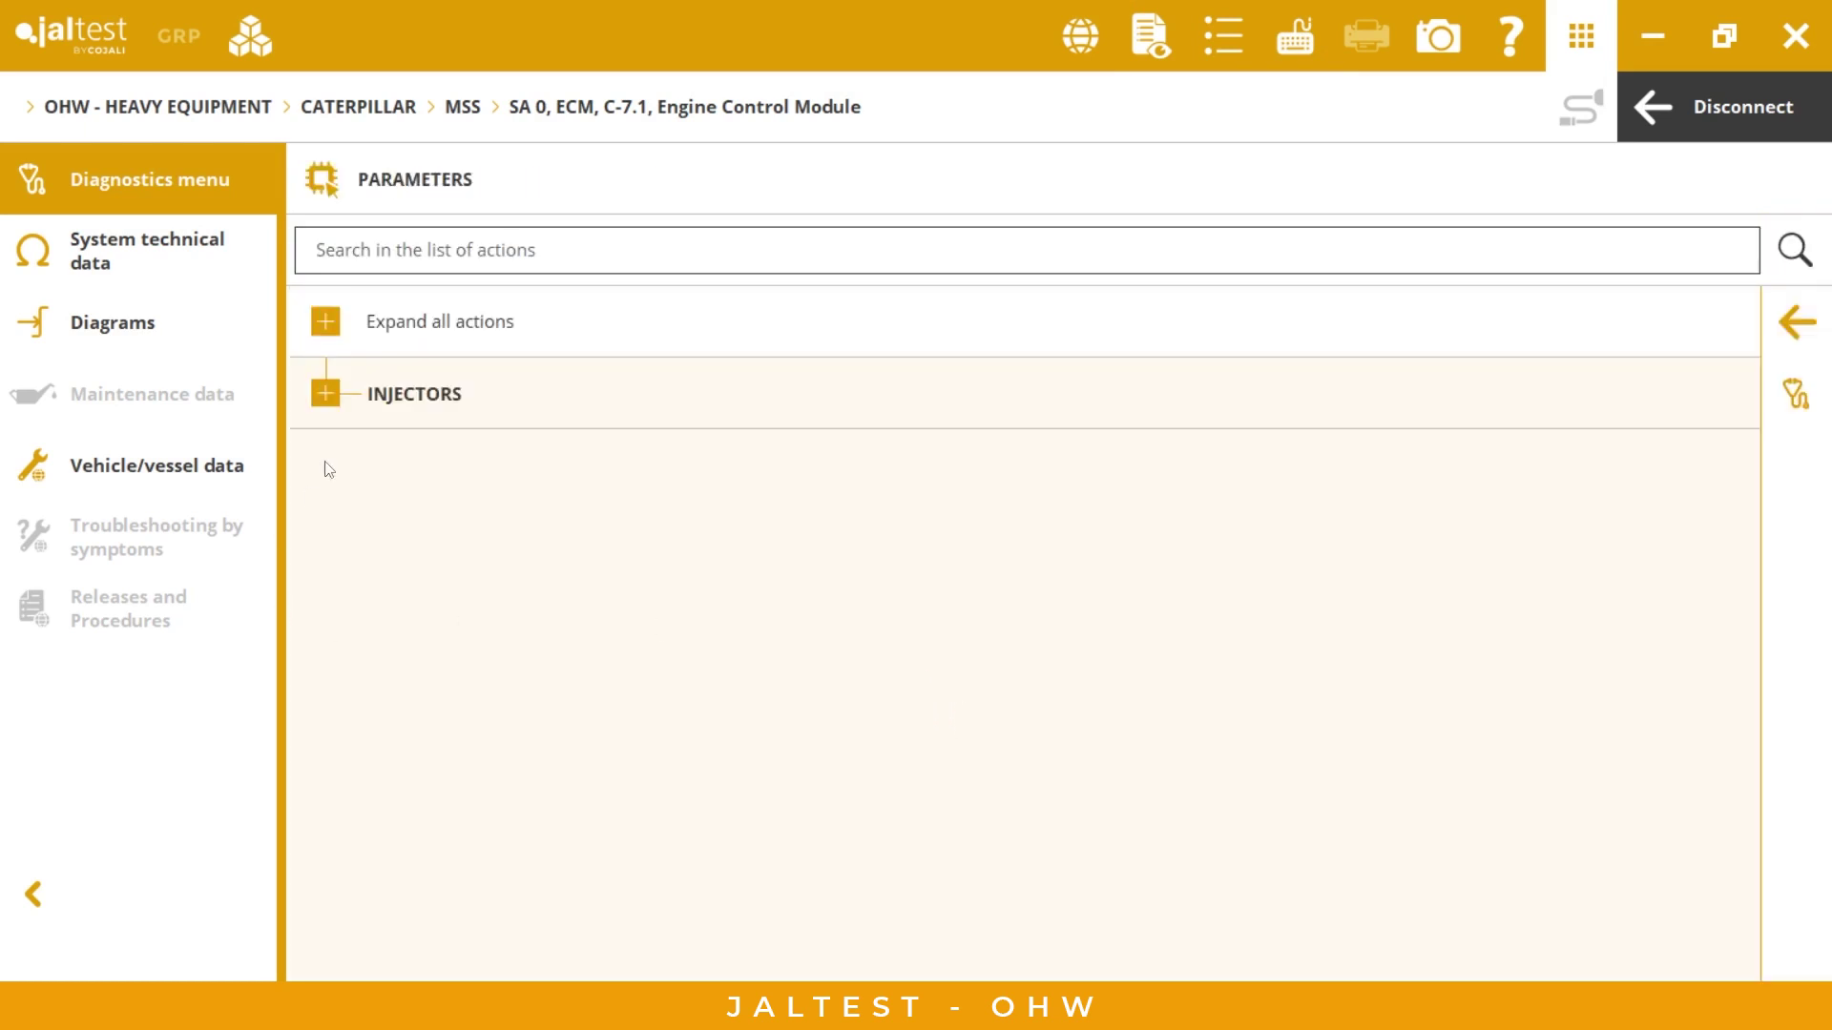
click(334, 346)
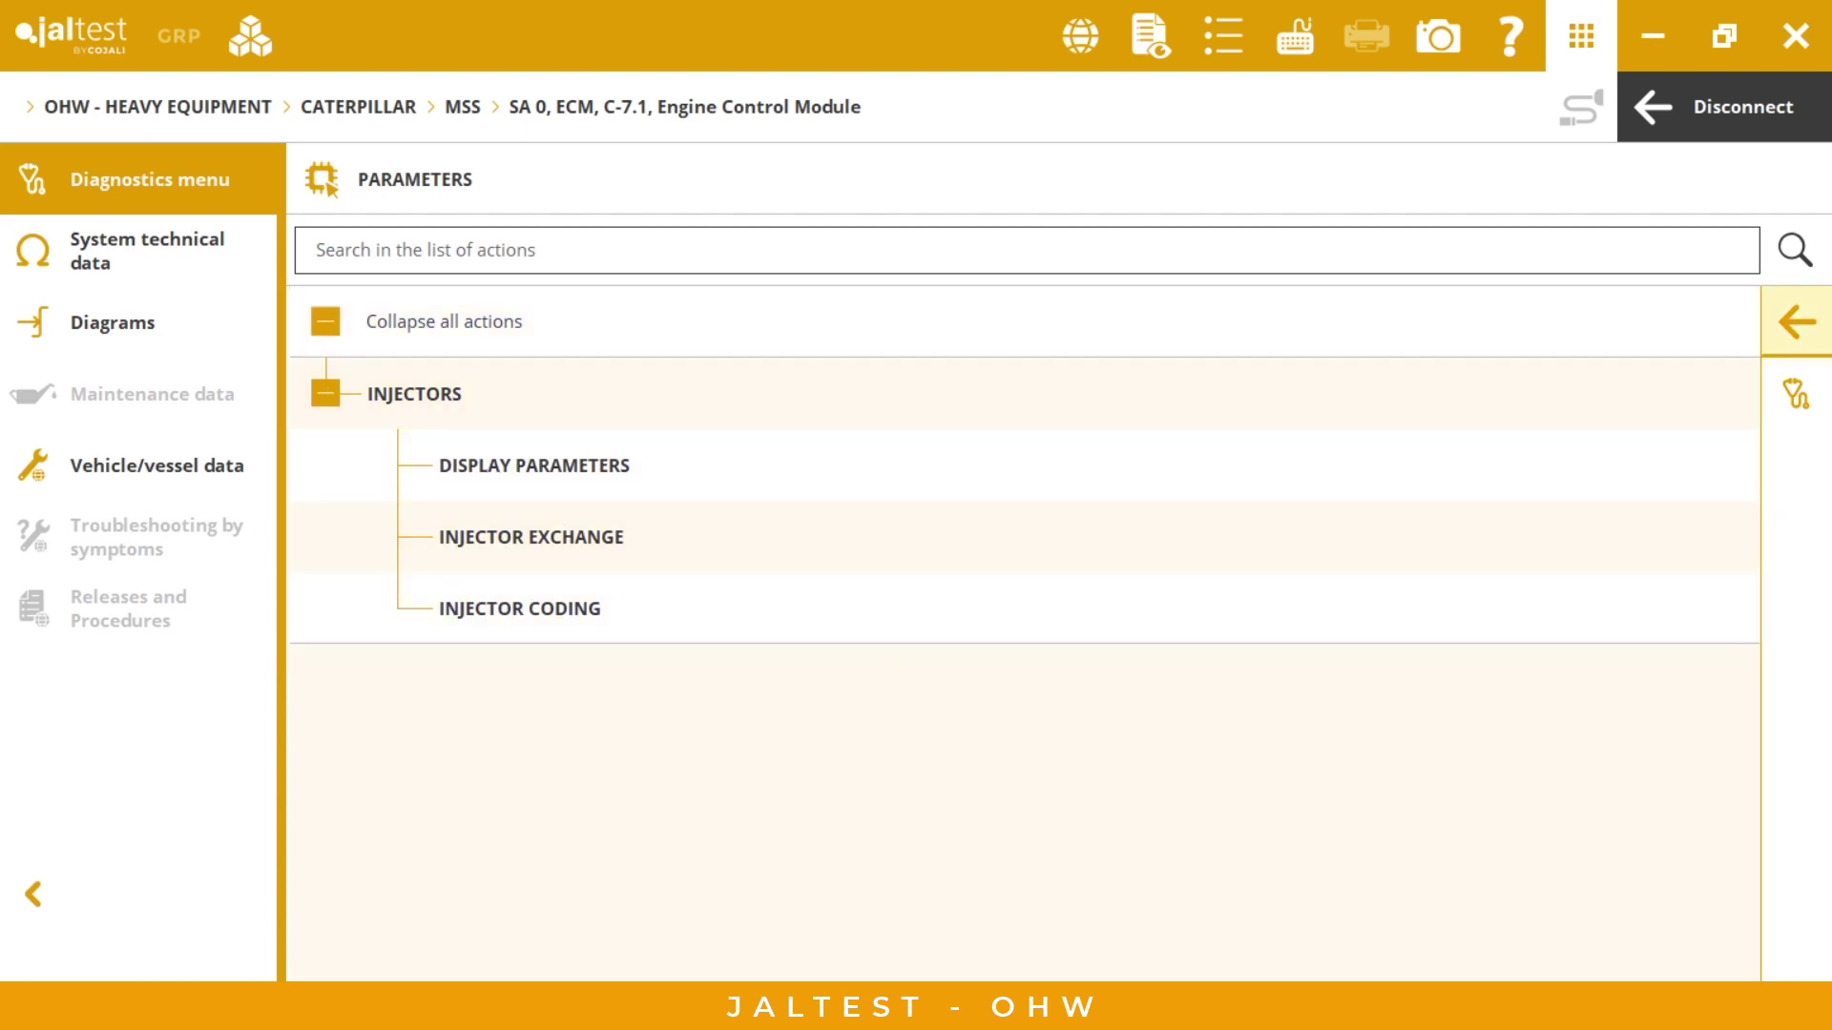
click(1803, 322)
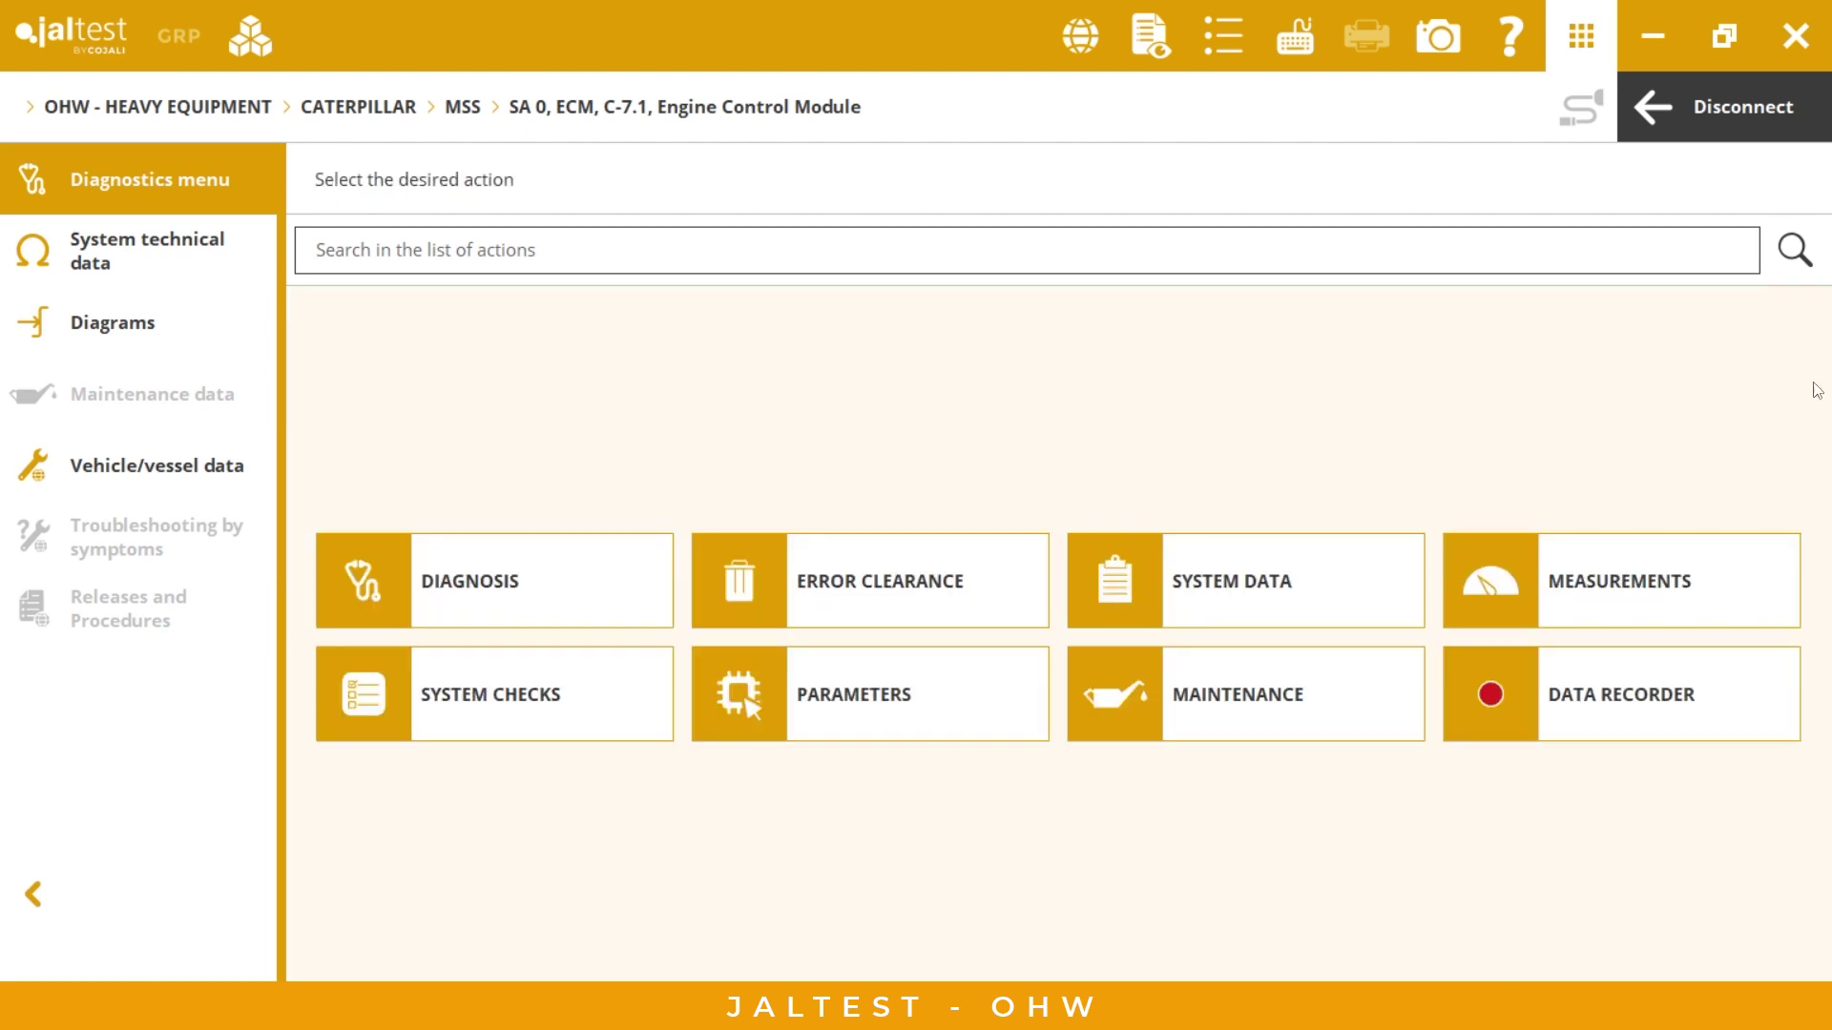
click(1187, 722)
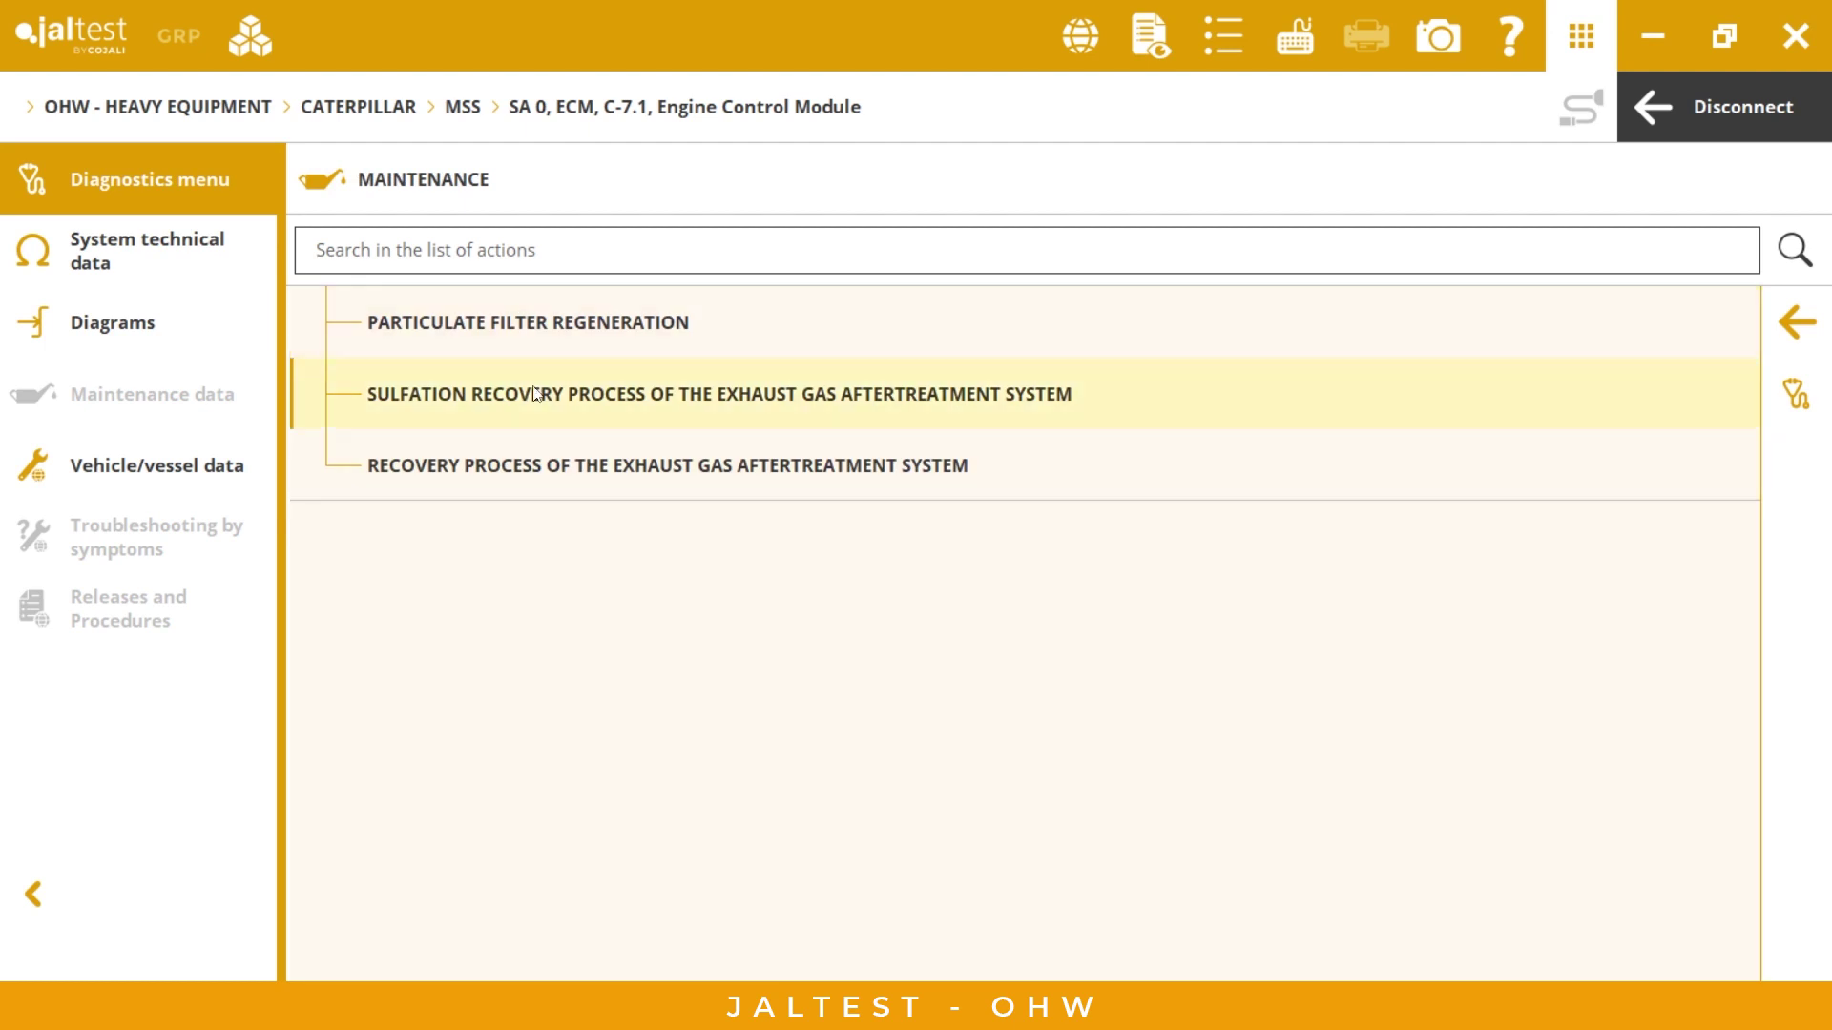
click(1786, 331)
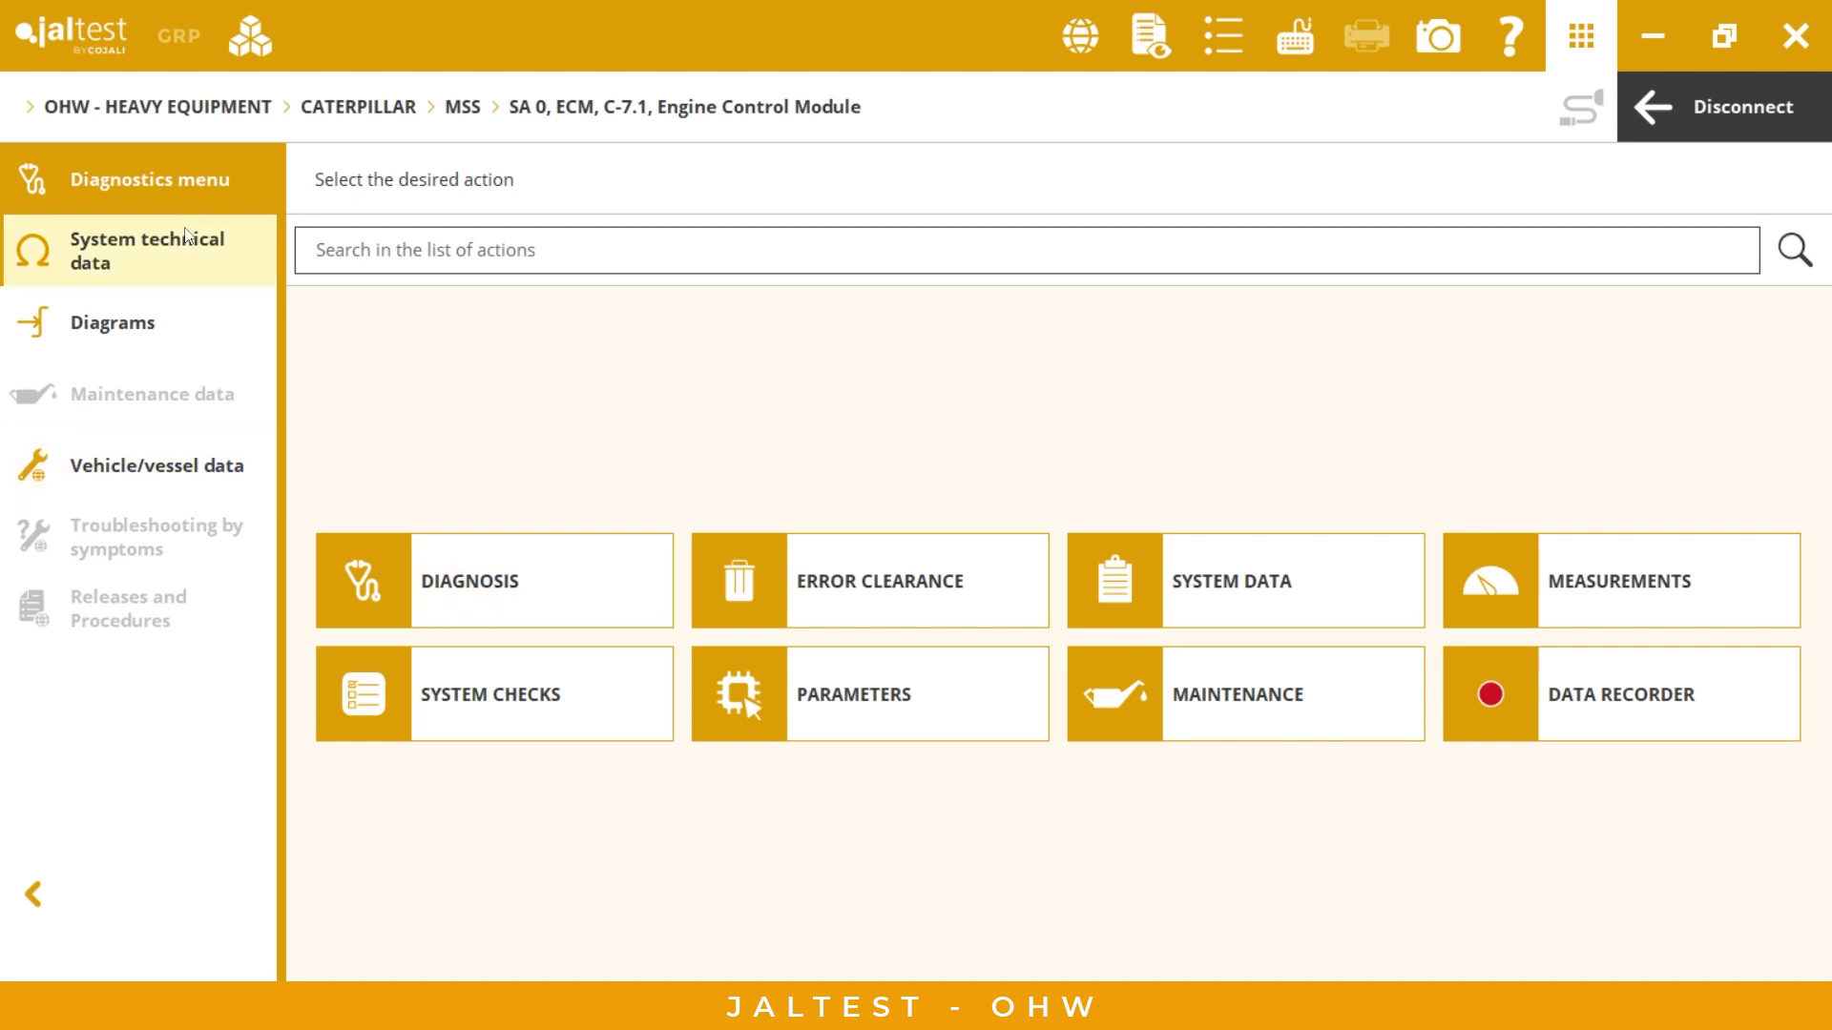
Show the engine management control unit's 4 lb-ft (5 Nm) tightening torque with side lists collapsed.
click(171, 260)
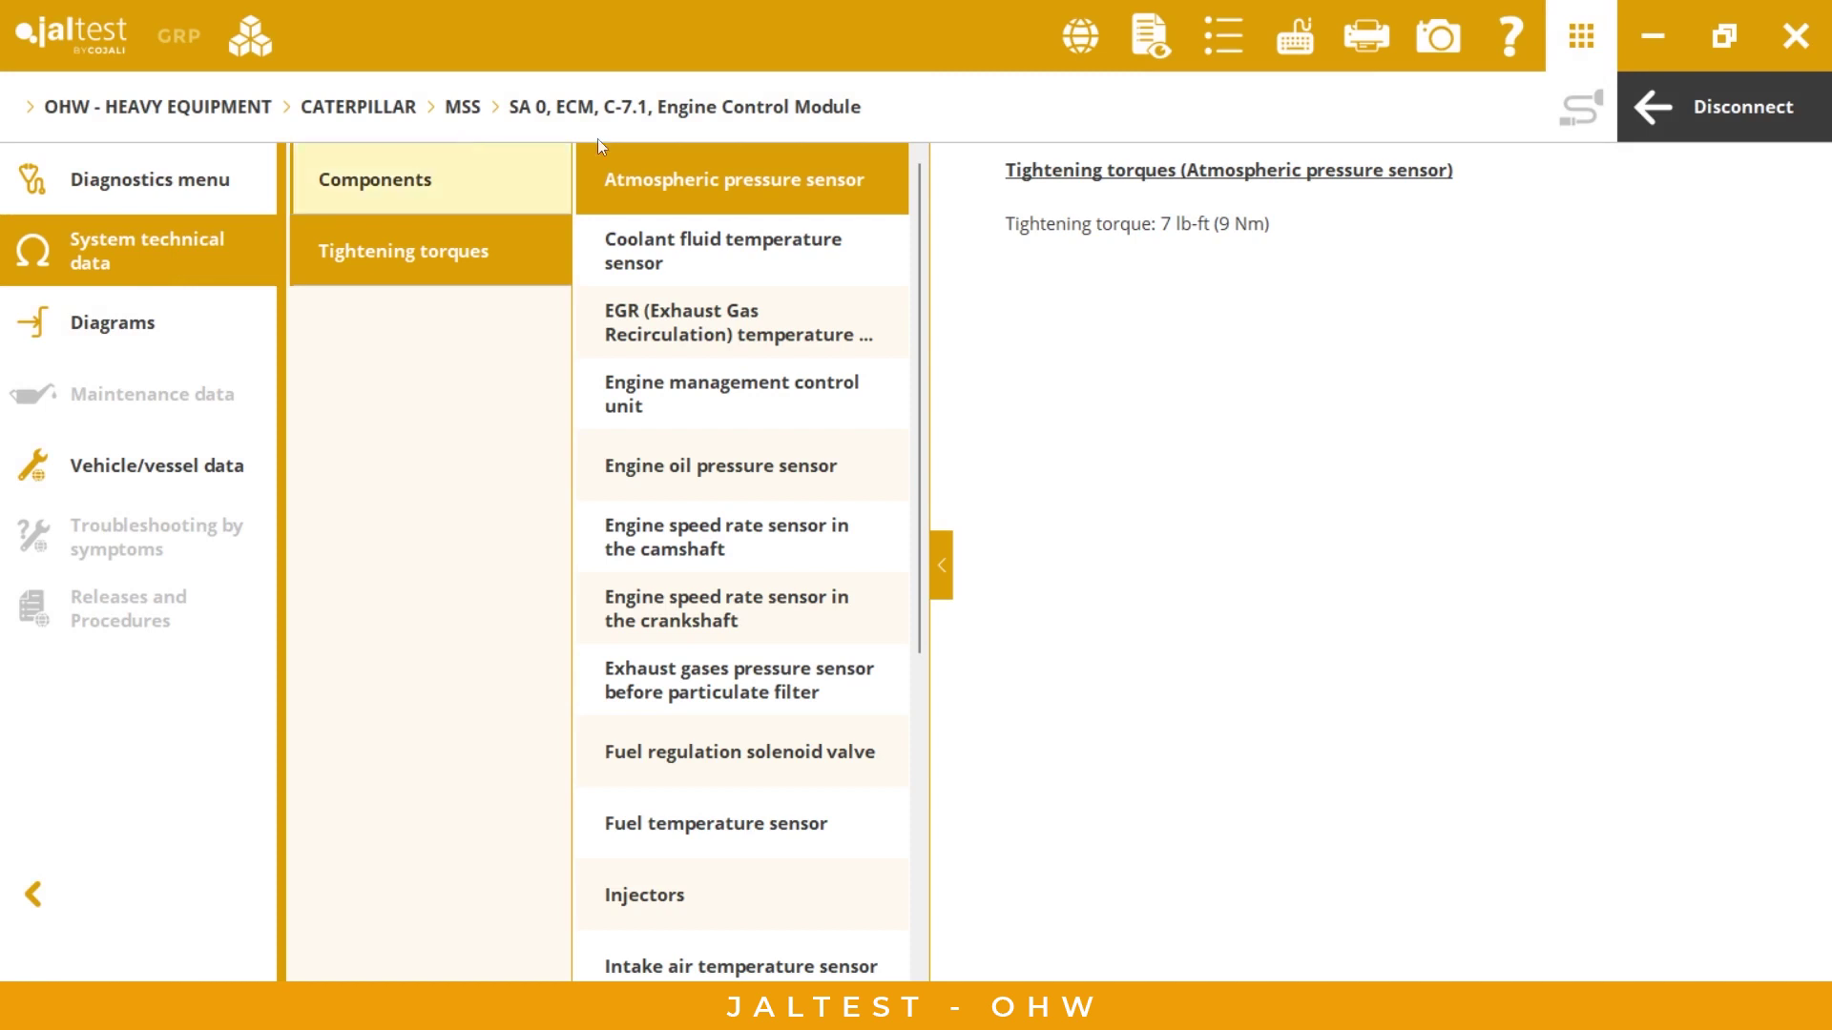
click(803, 385)
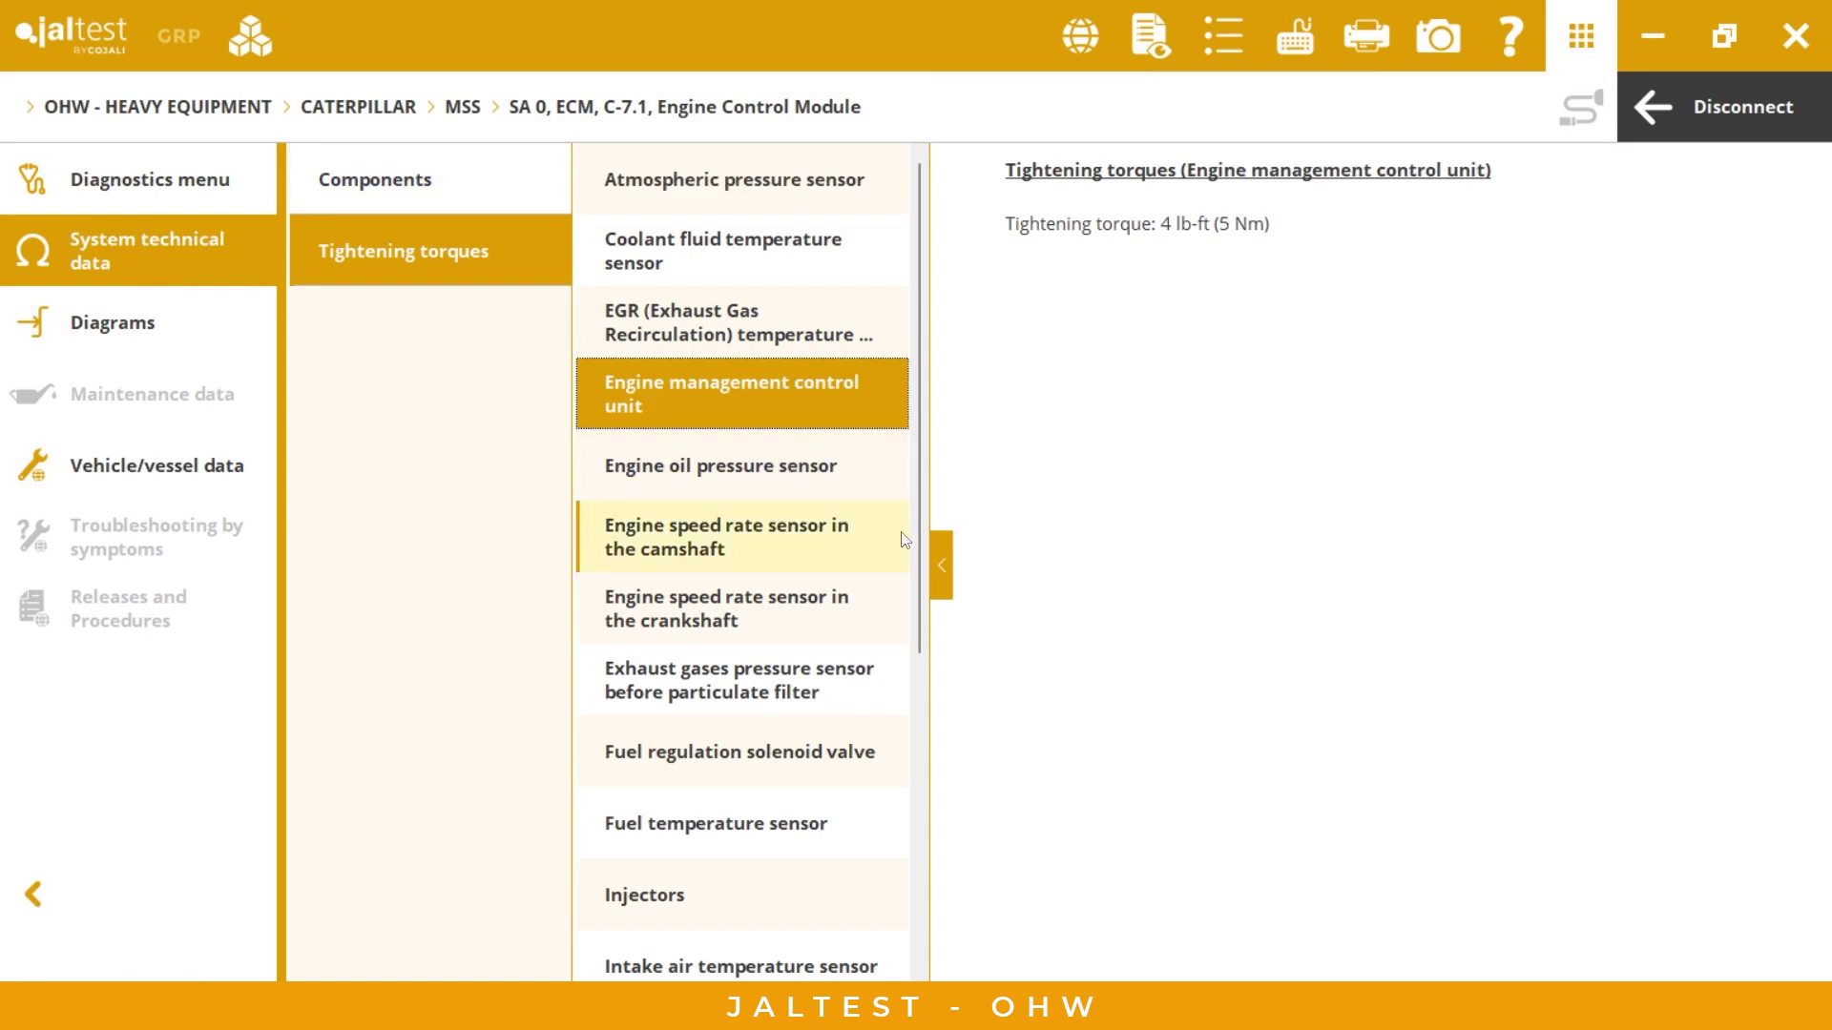
click(939, 569)
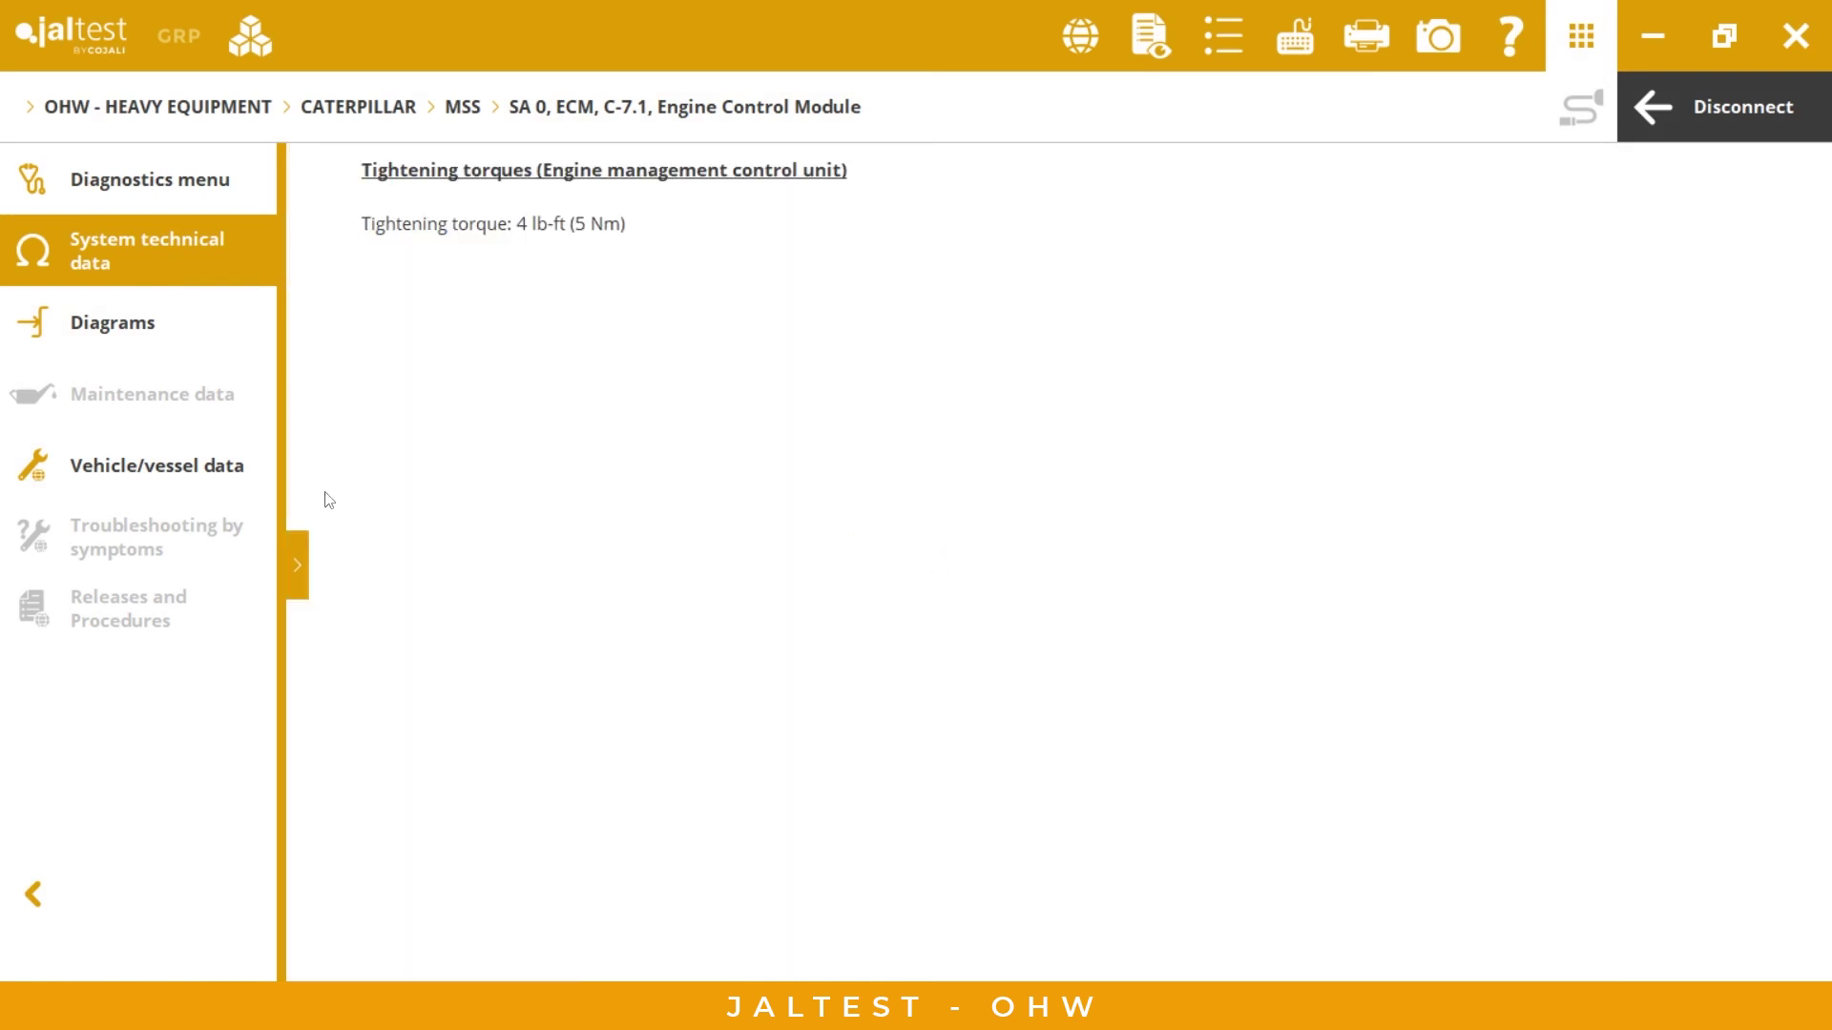
click(296, 566)
Select engine type 7.1 (C7 450) in Vehicle/vessel data.
click(99, 335)
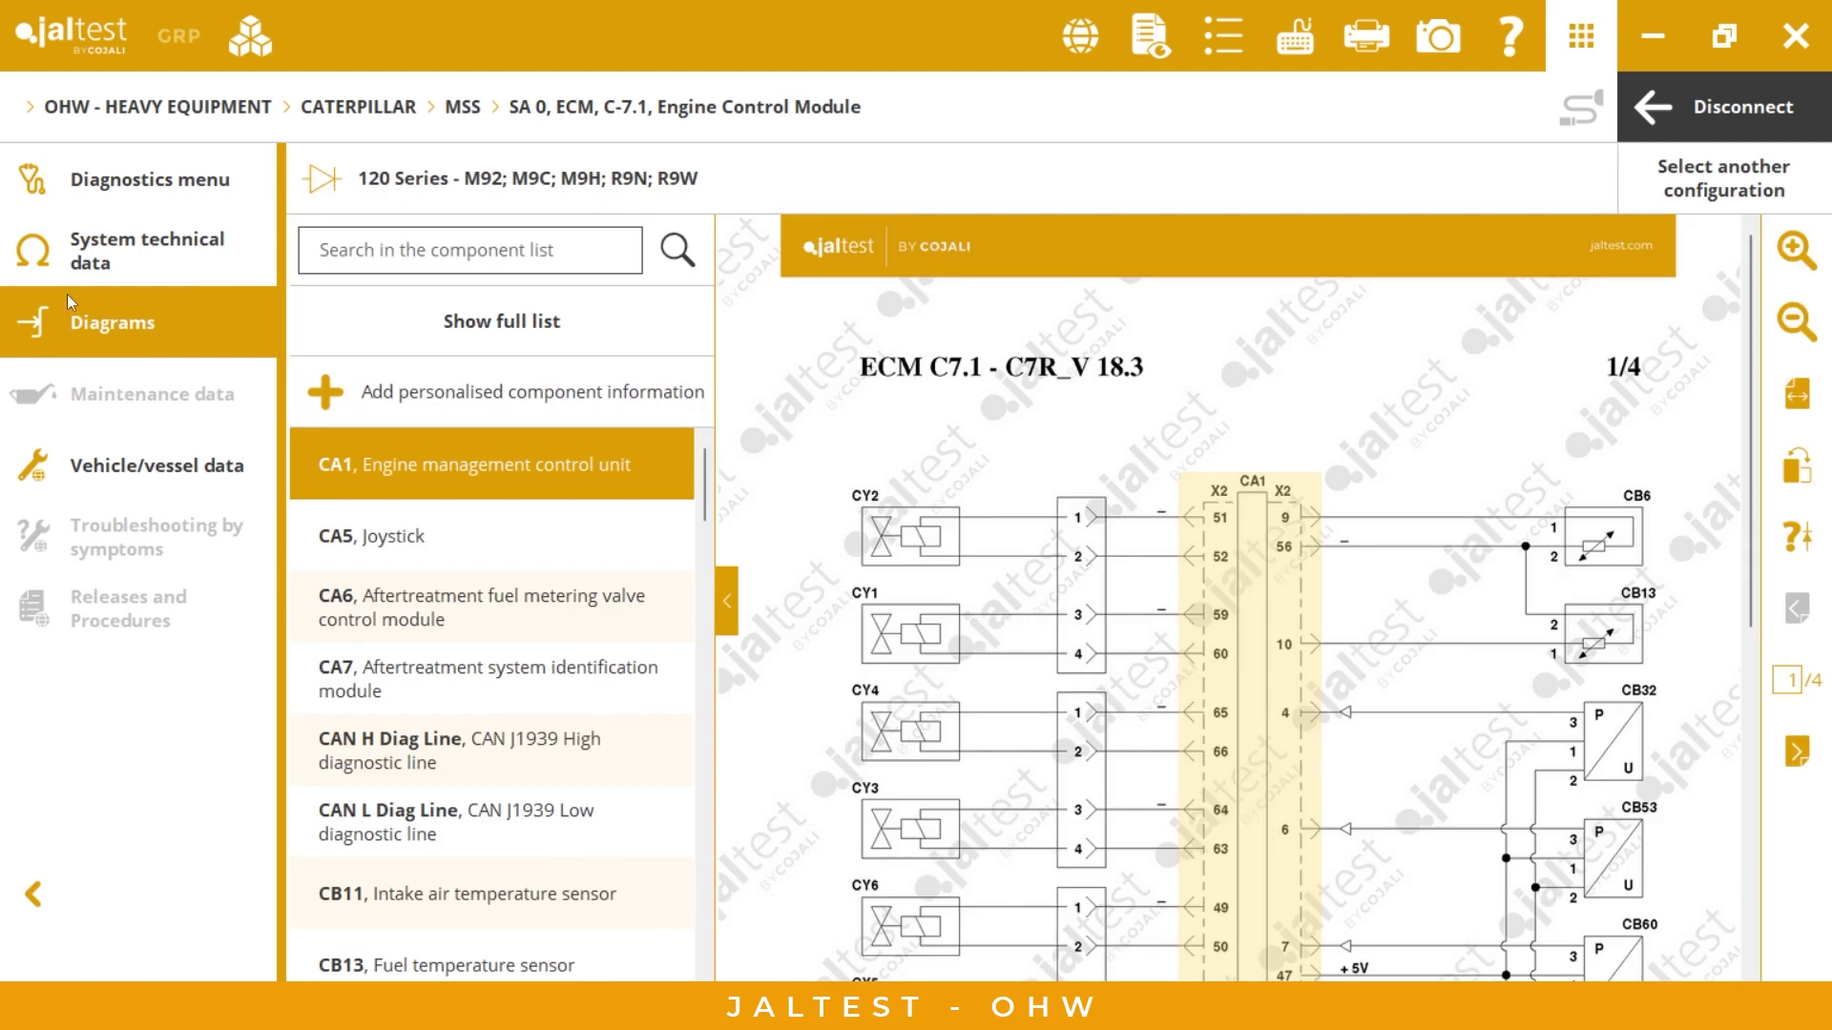
click(124, 464)
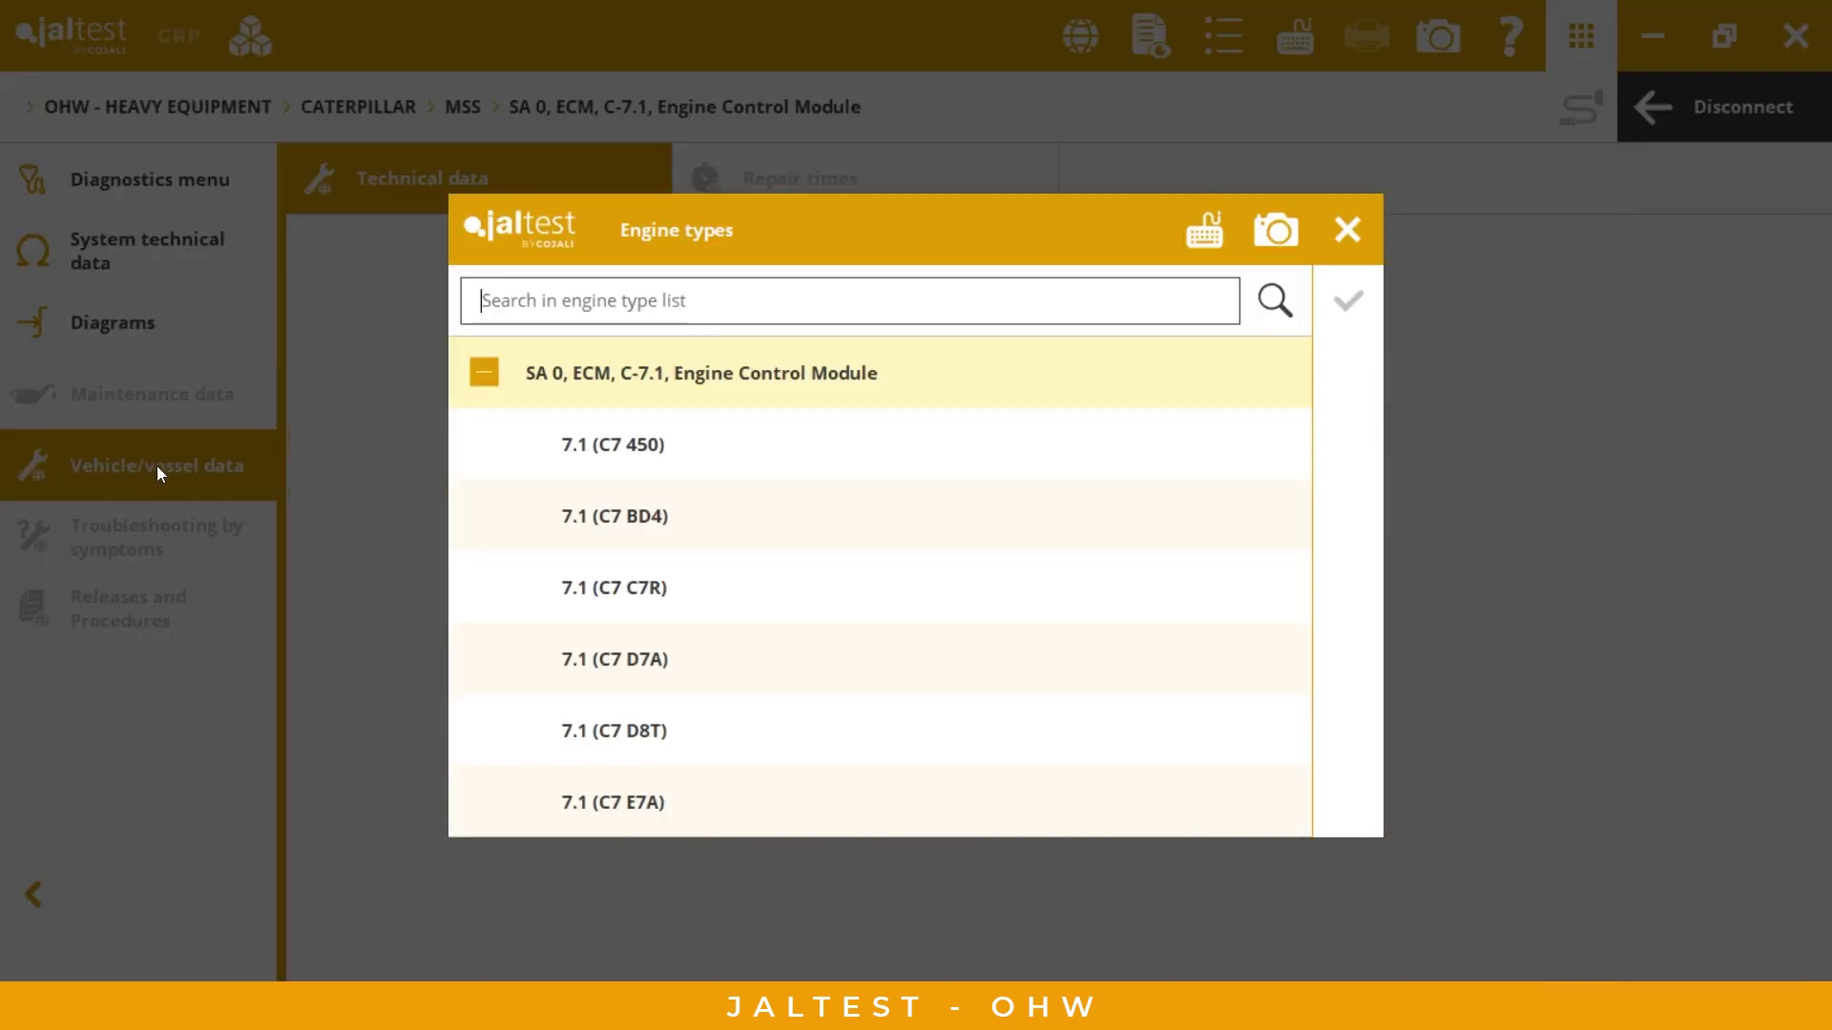
click(740, 420)
click(1348, 301)
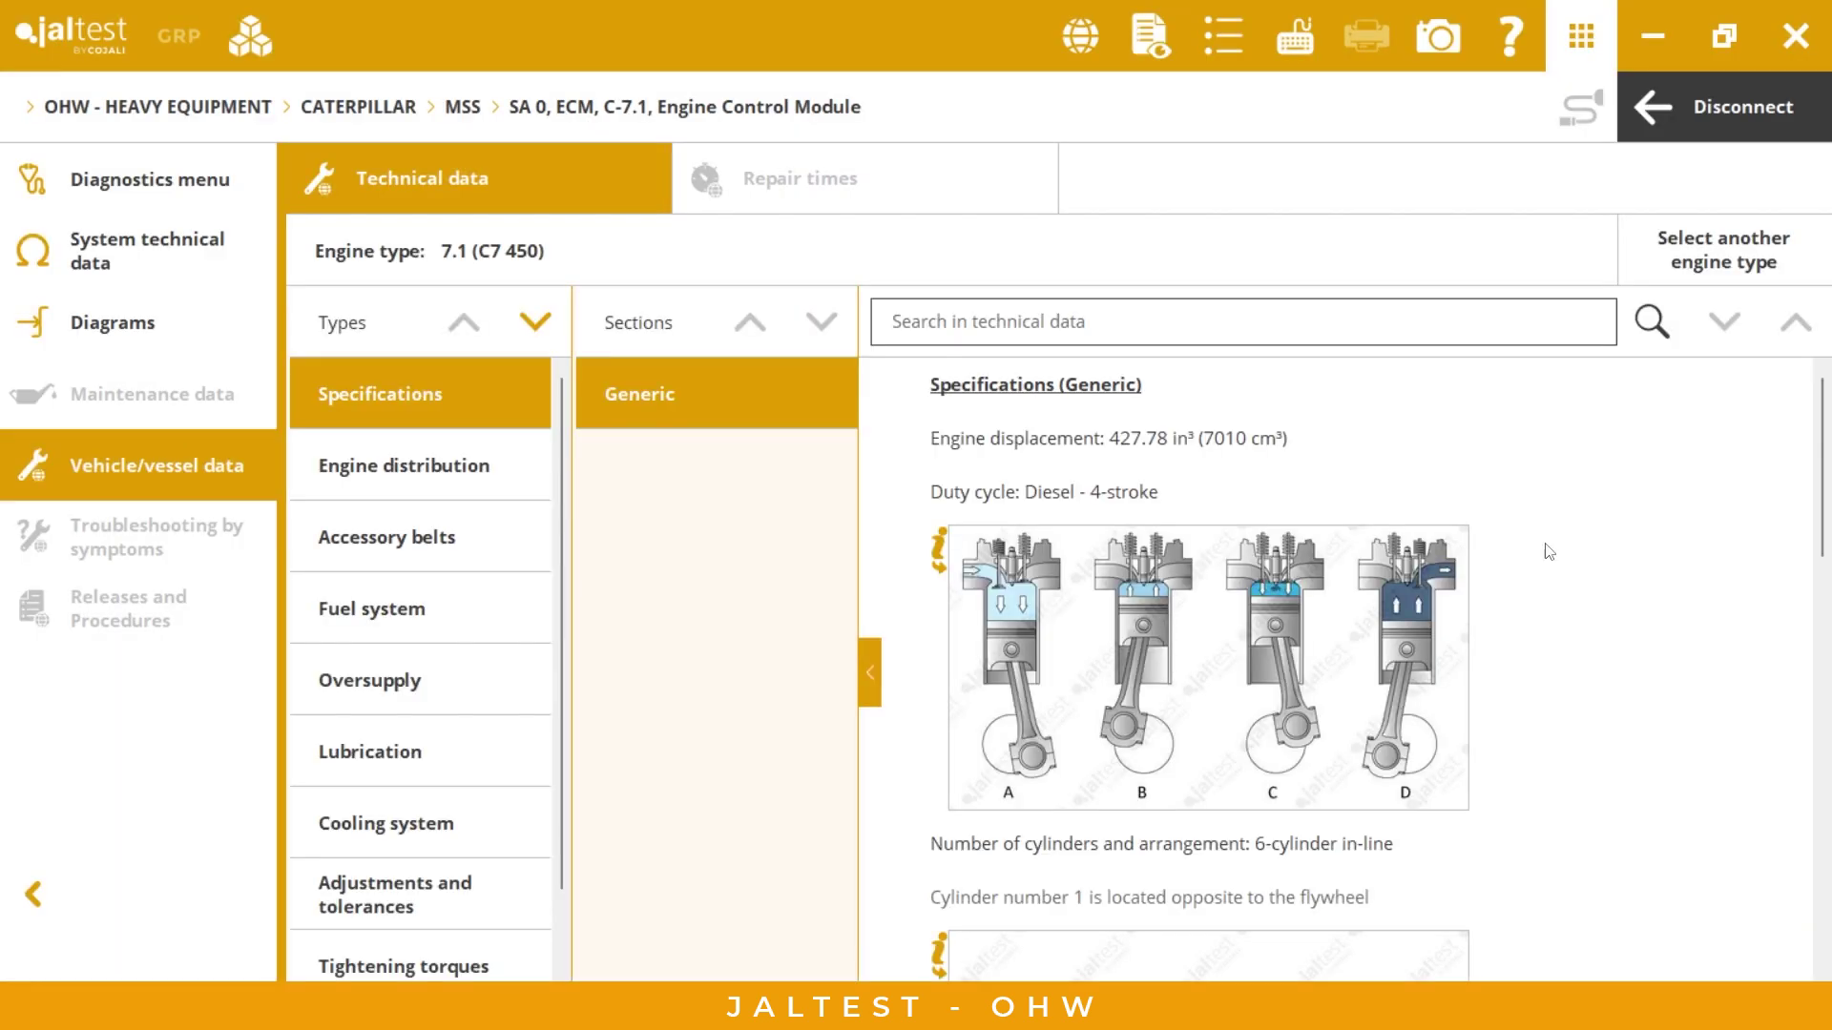
View the Cylinder head tightening torques, then return to the Diagnostics menu.
scroll(573, 450, down, 2)
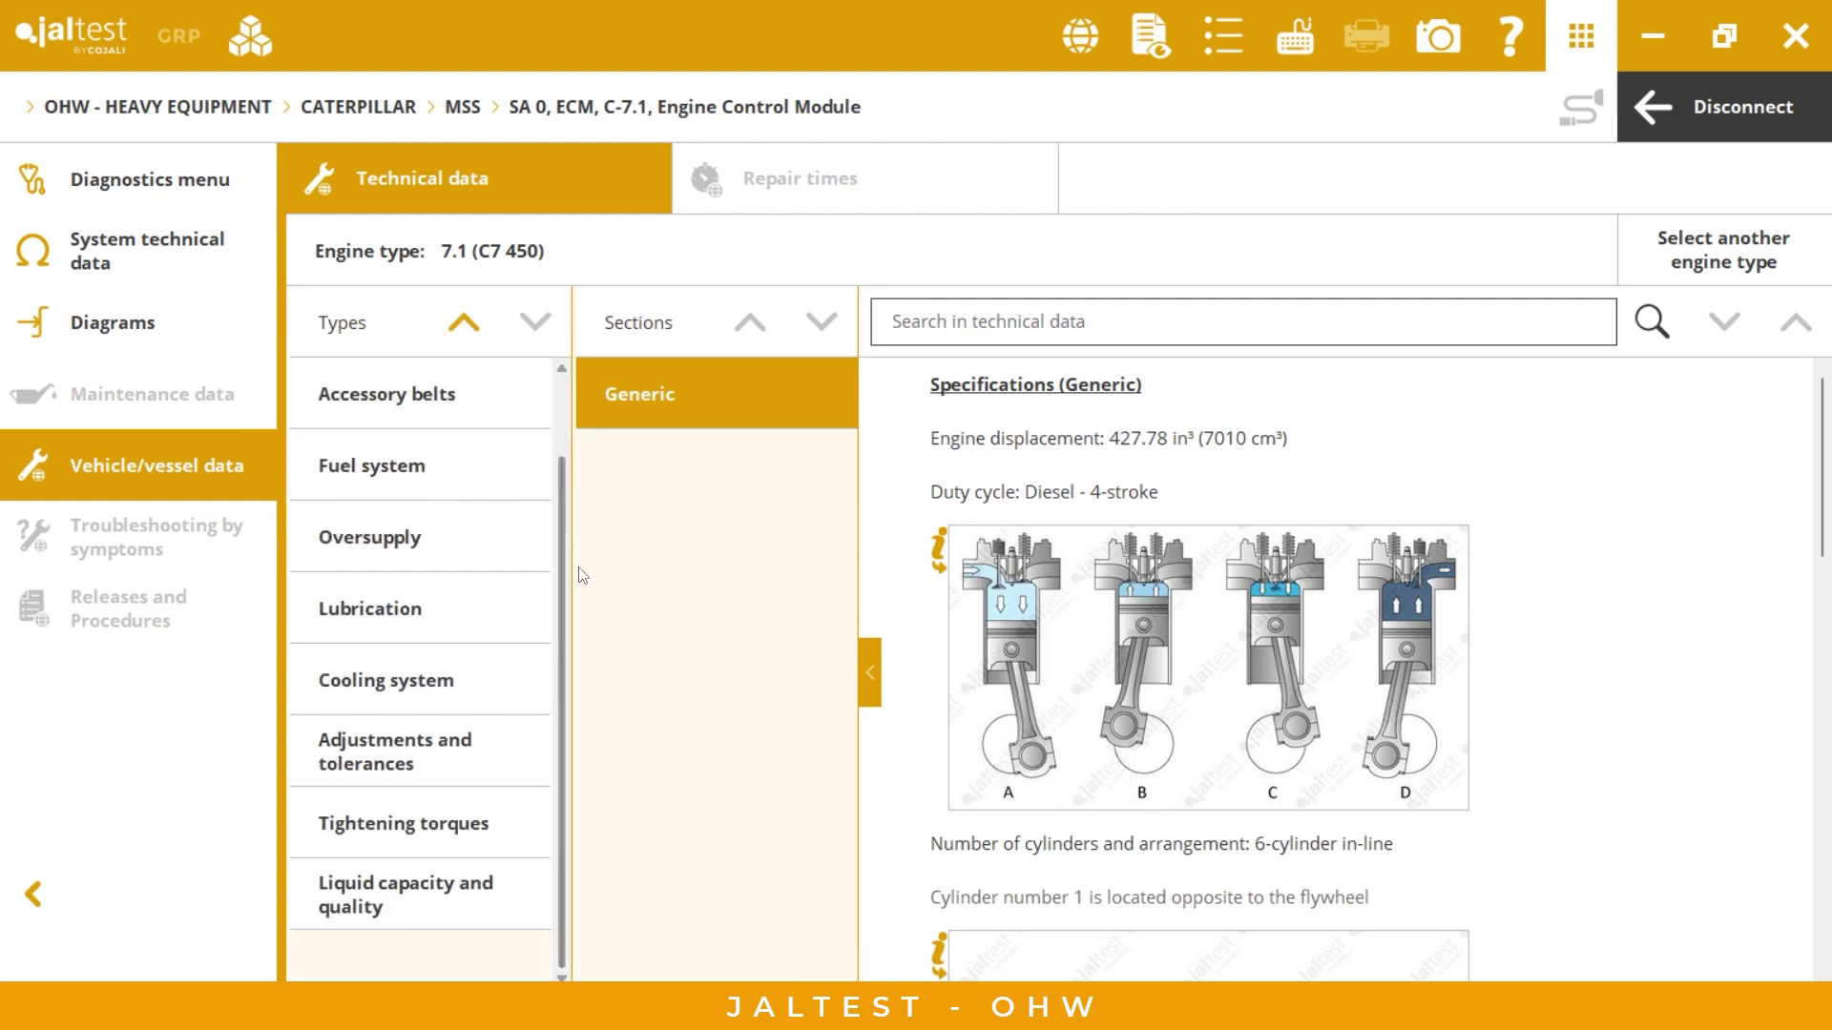
click(466, 806)
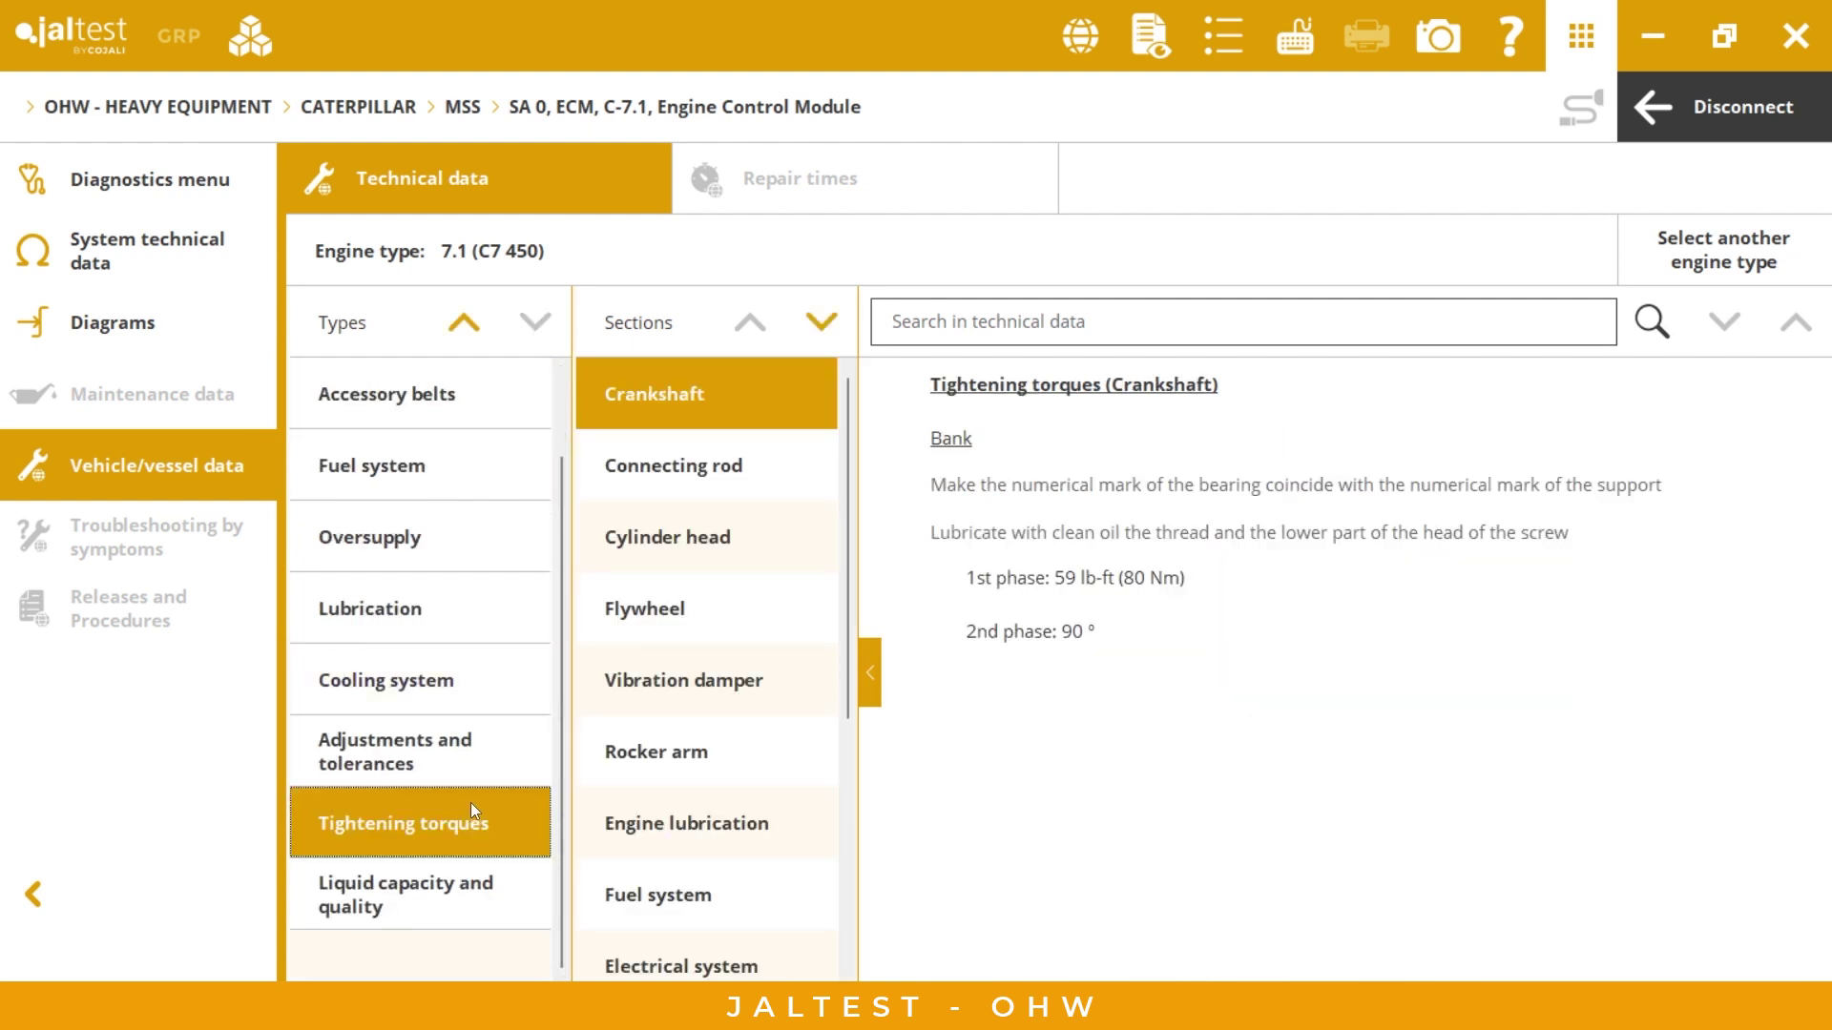
click(719, 548)
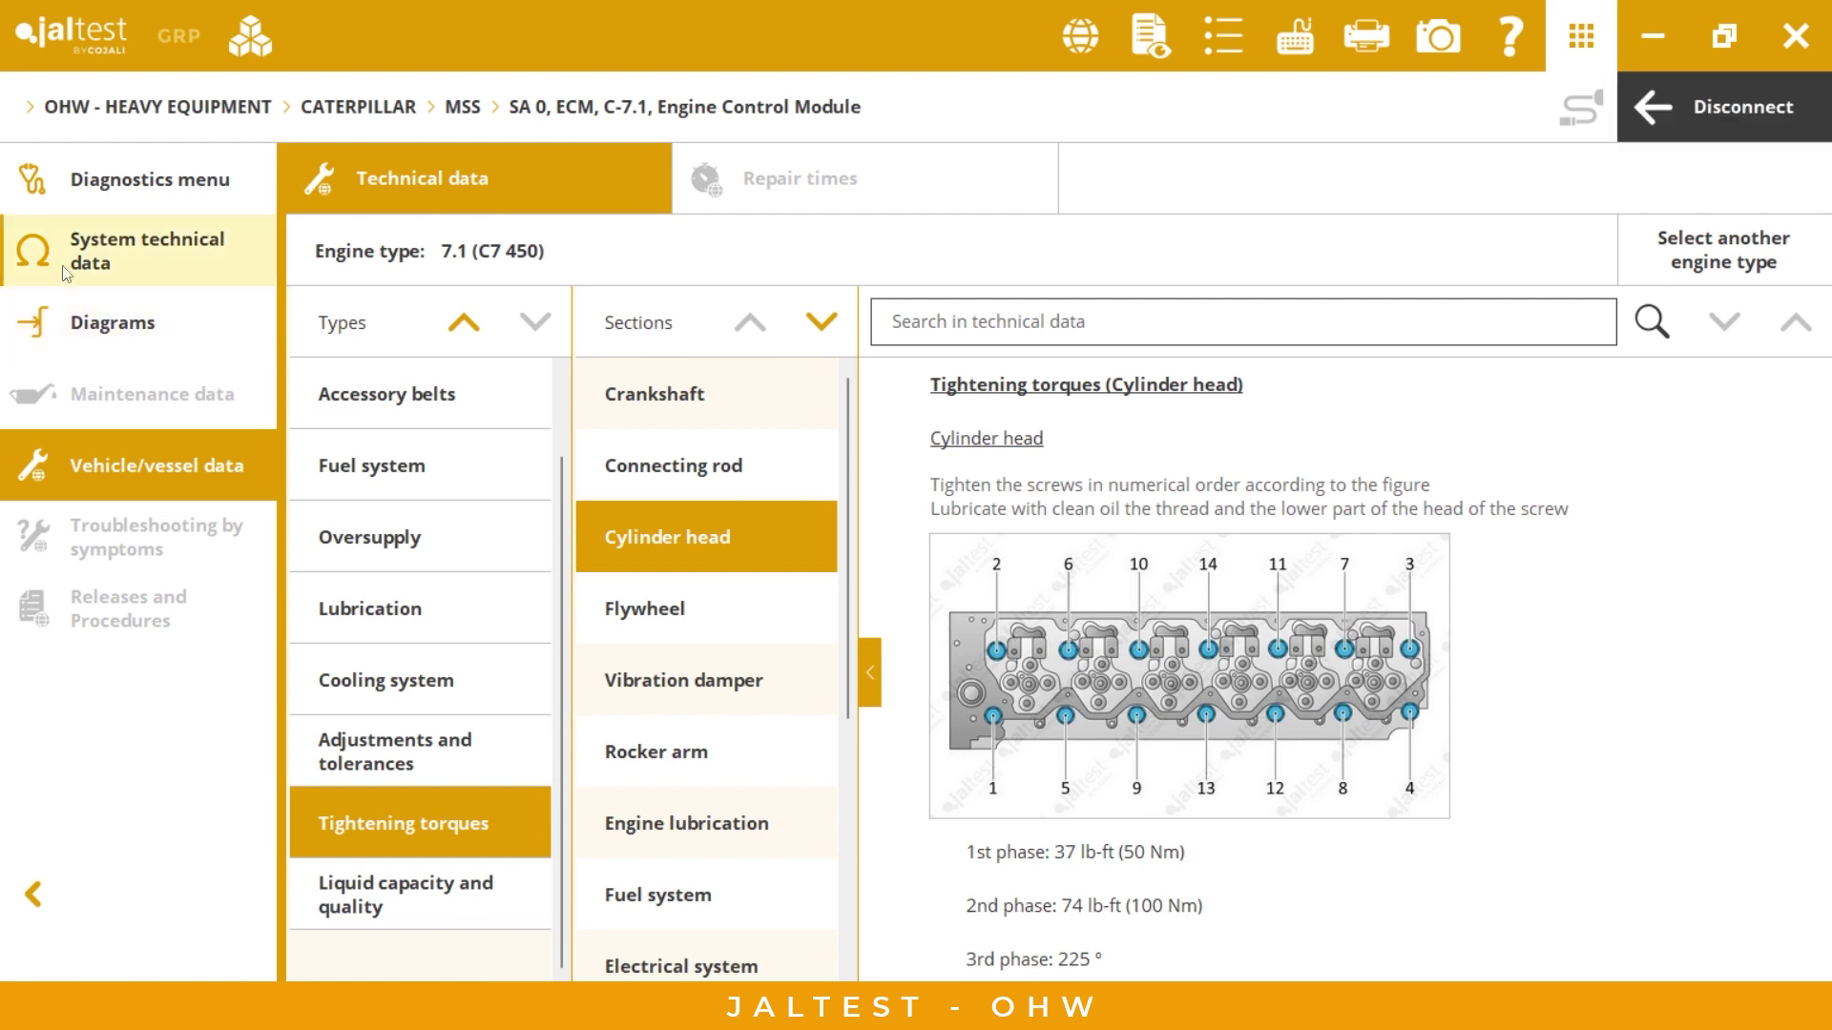
click(150, 179)
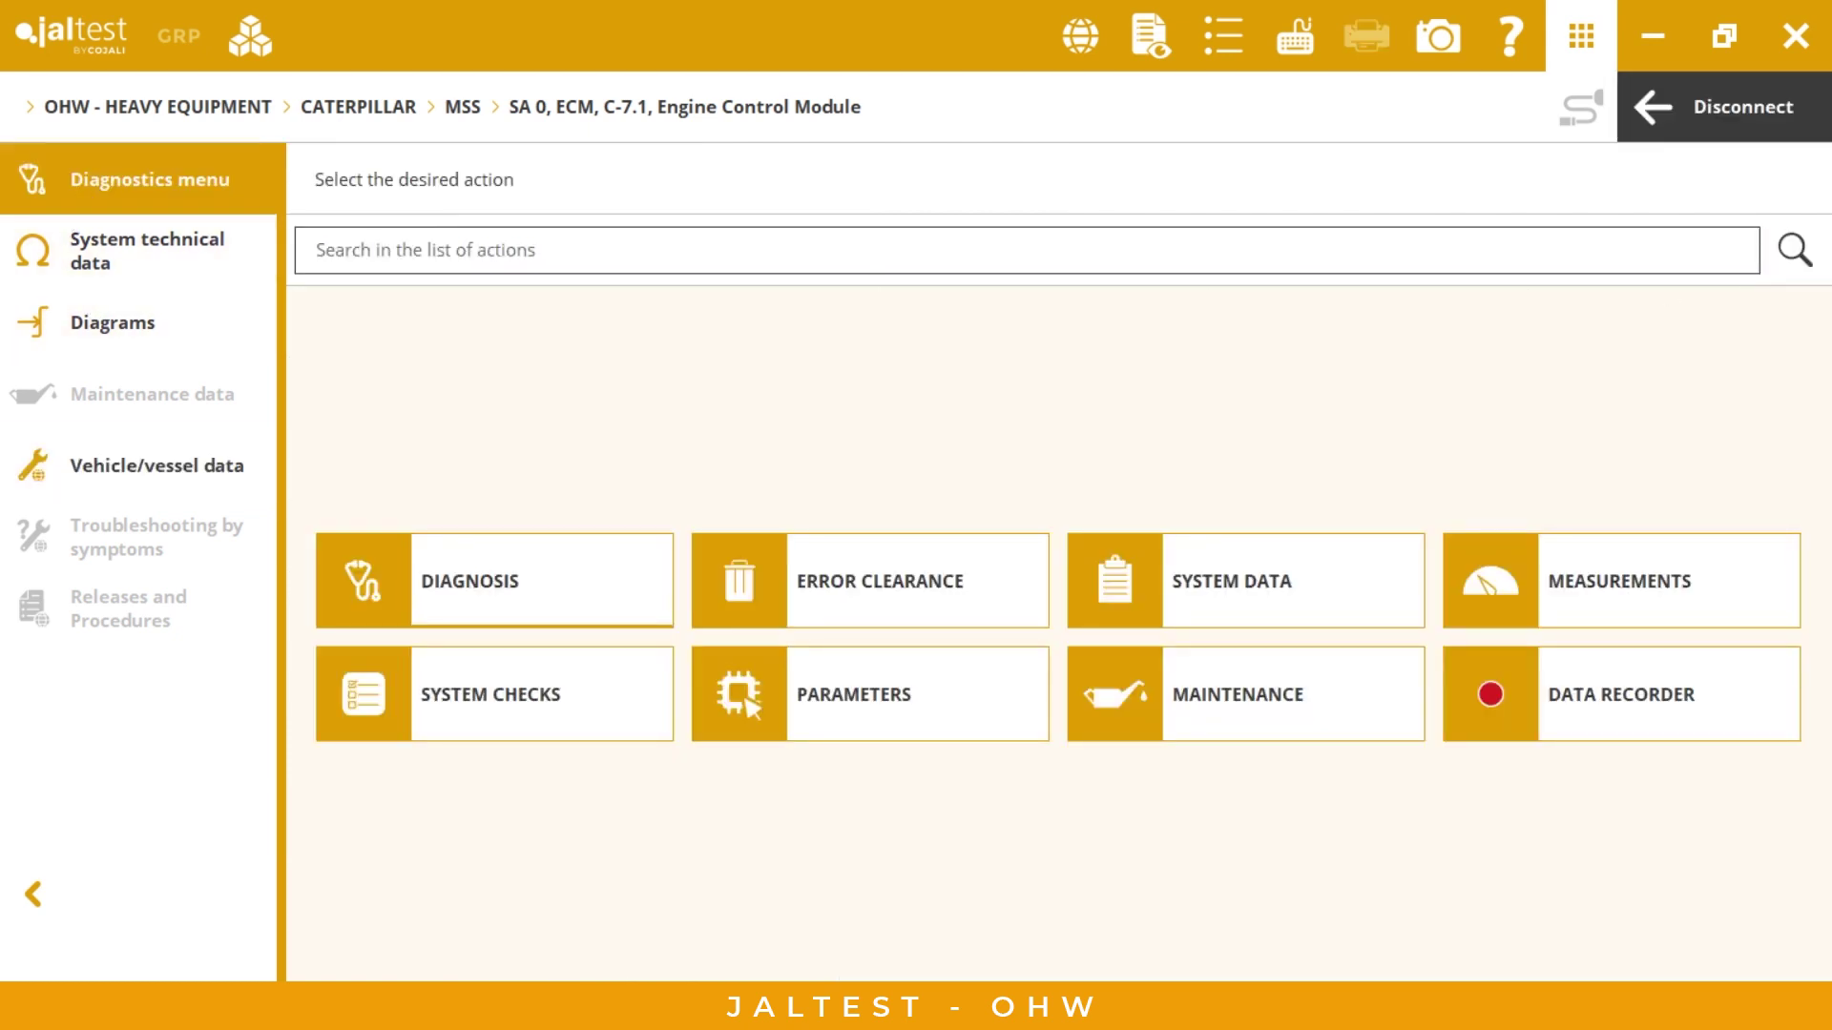
Switch from the engine ECM to the MID 81 Transmission and review its 3 stored errors.
click(1694, 120)
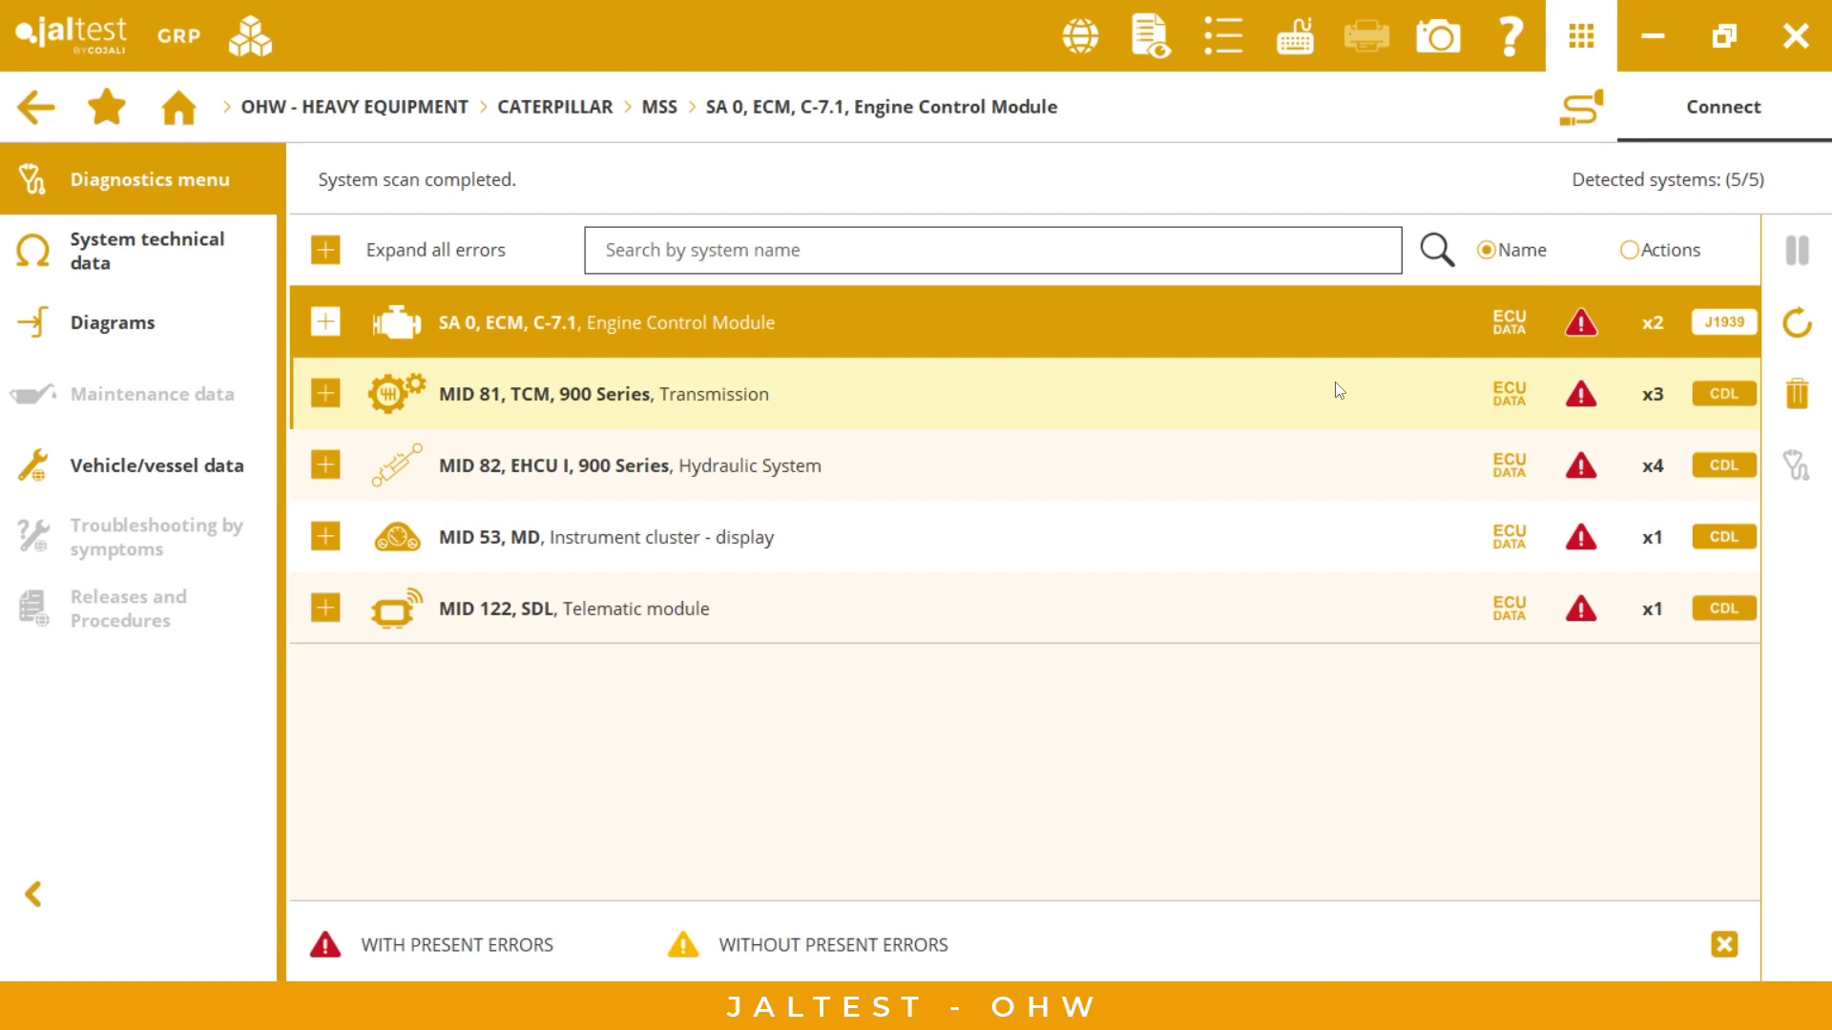
click(813, 417)
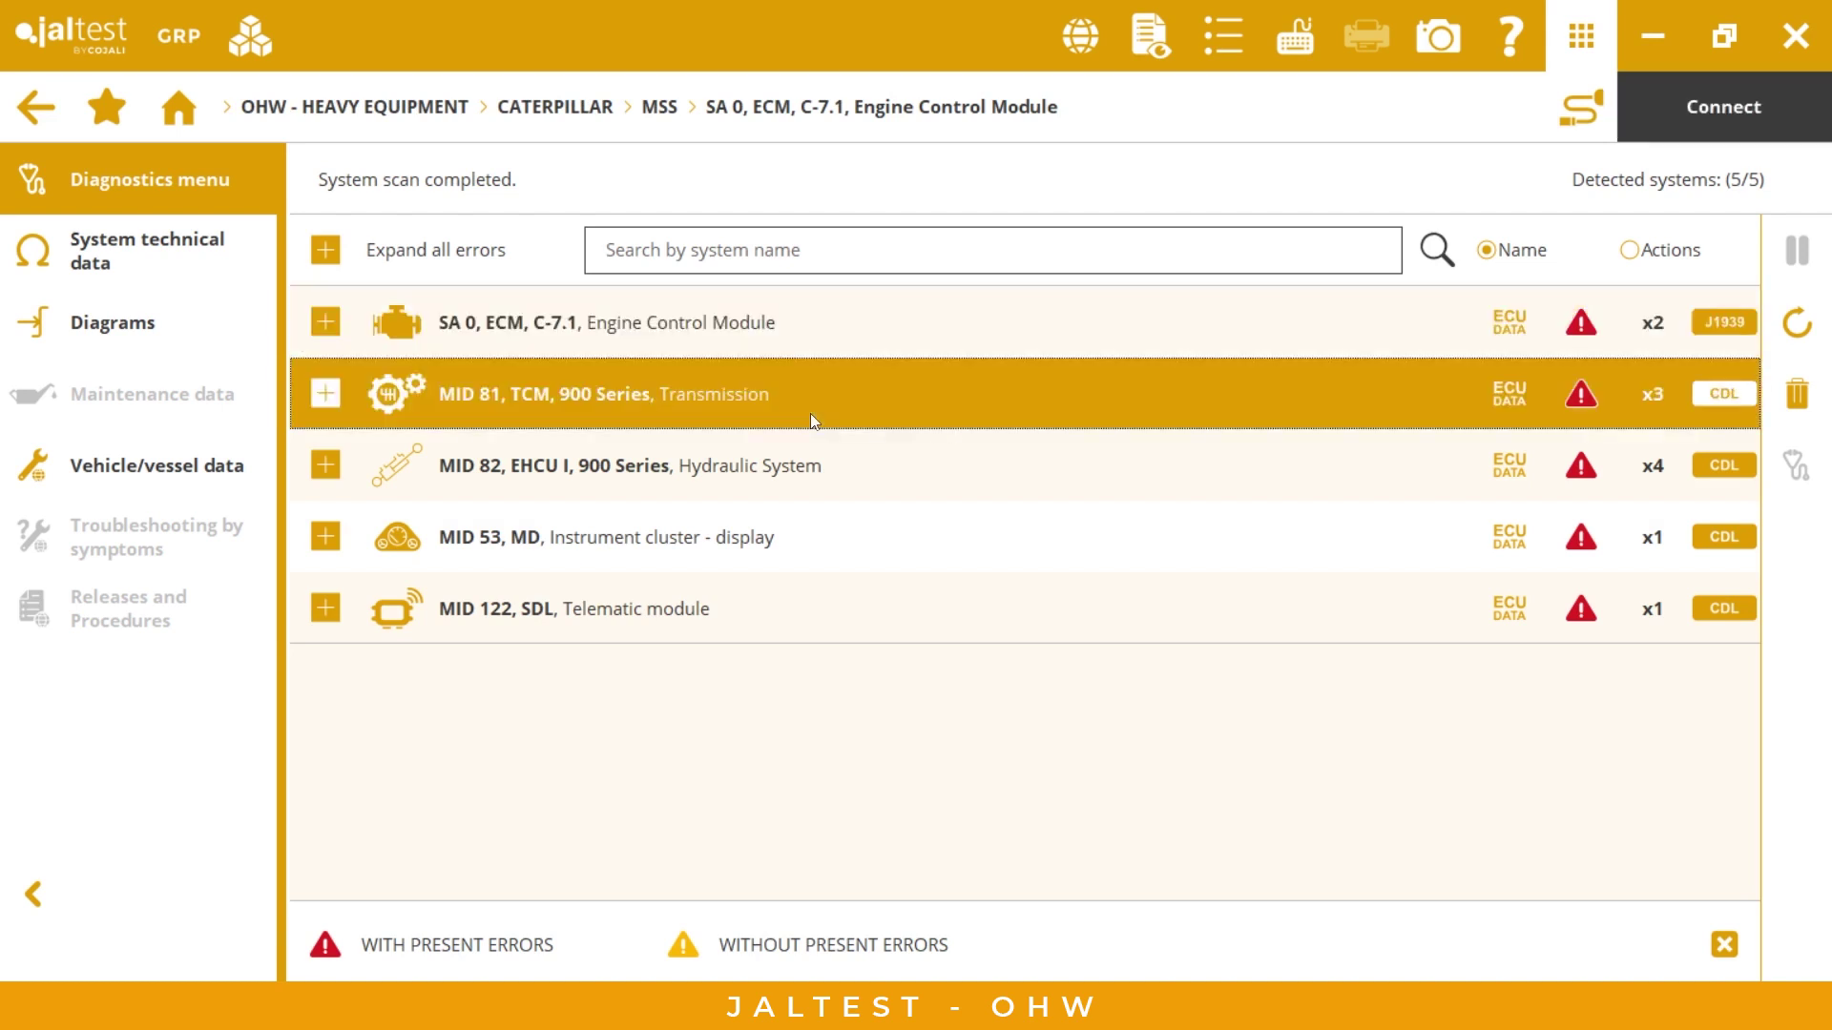
click(1152, 645)
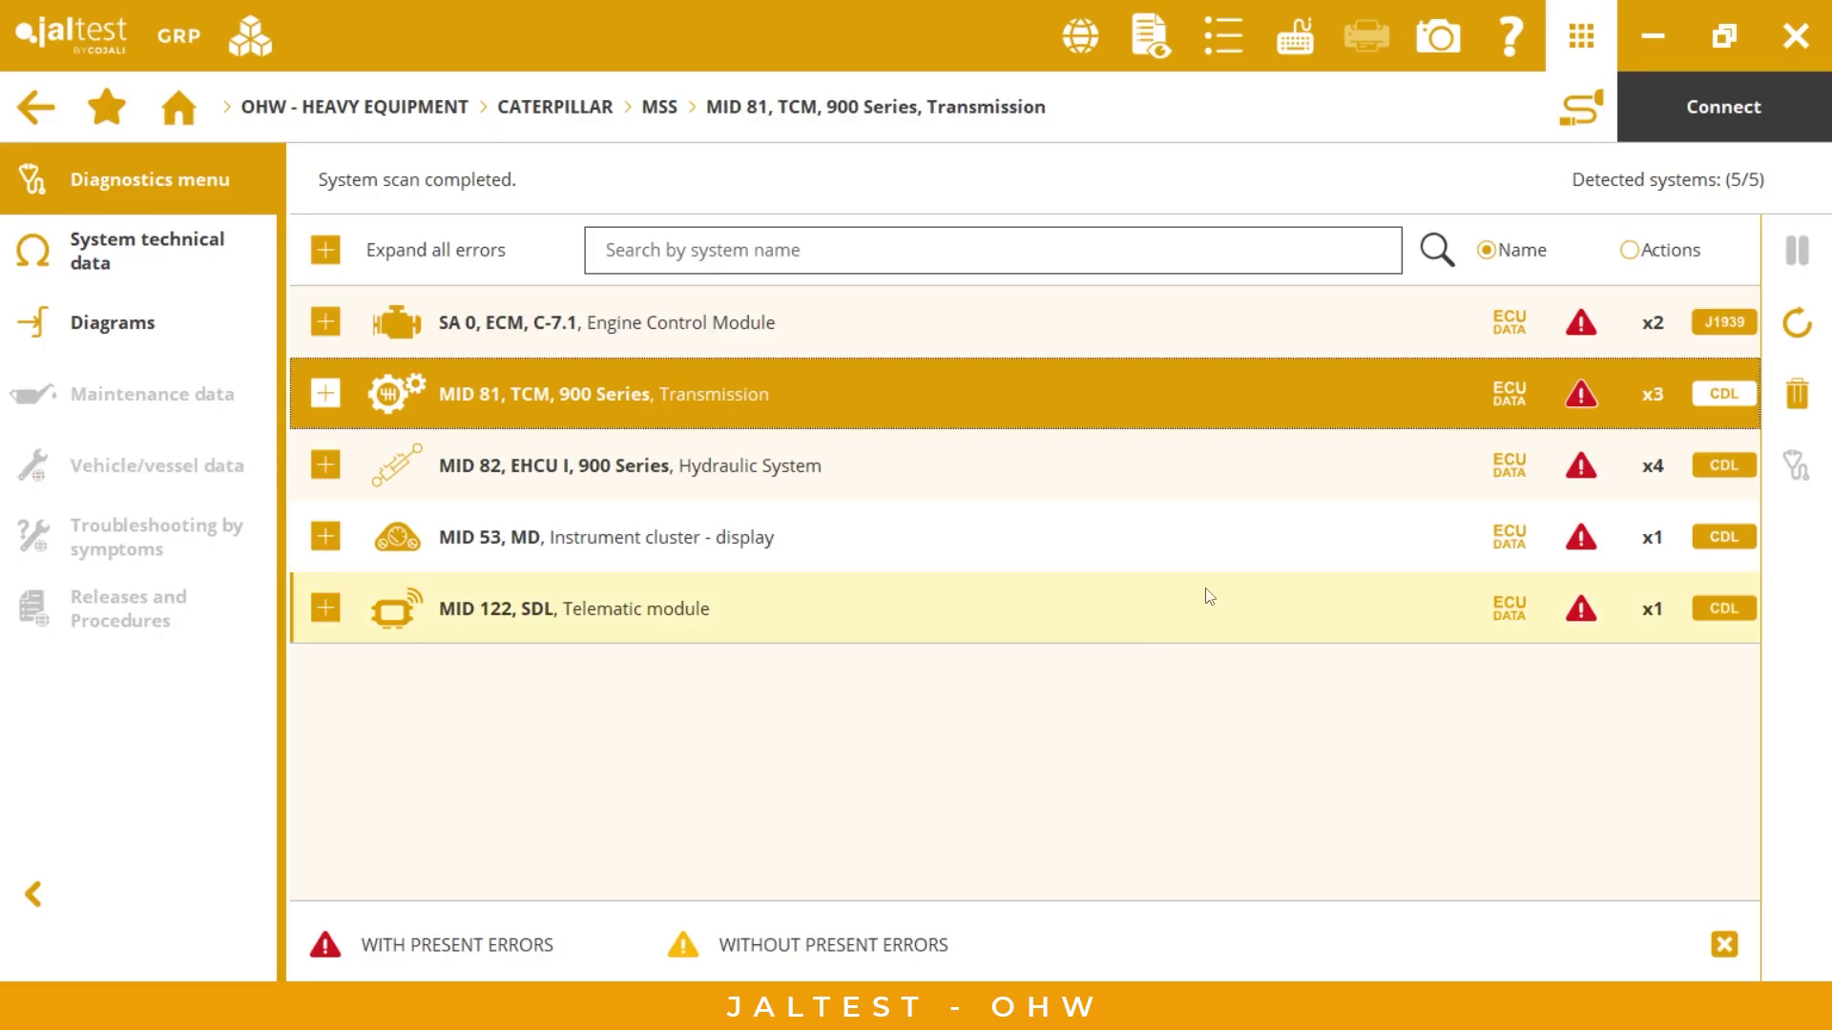
click(1649, 134)
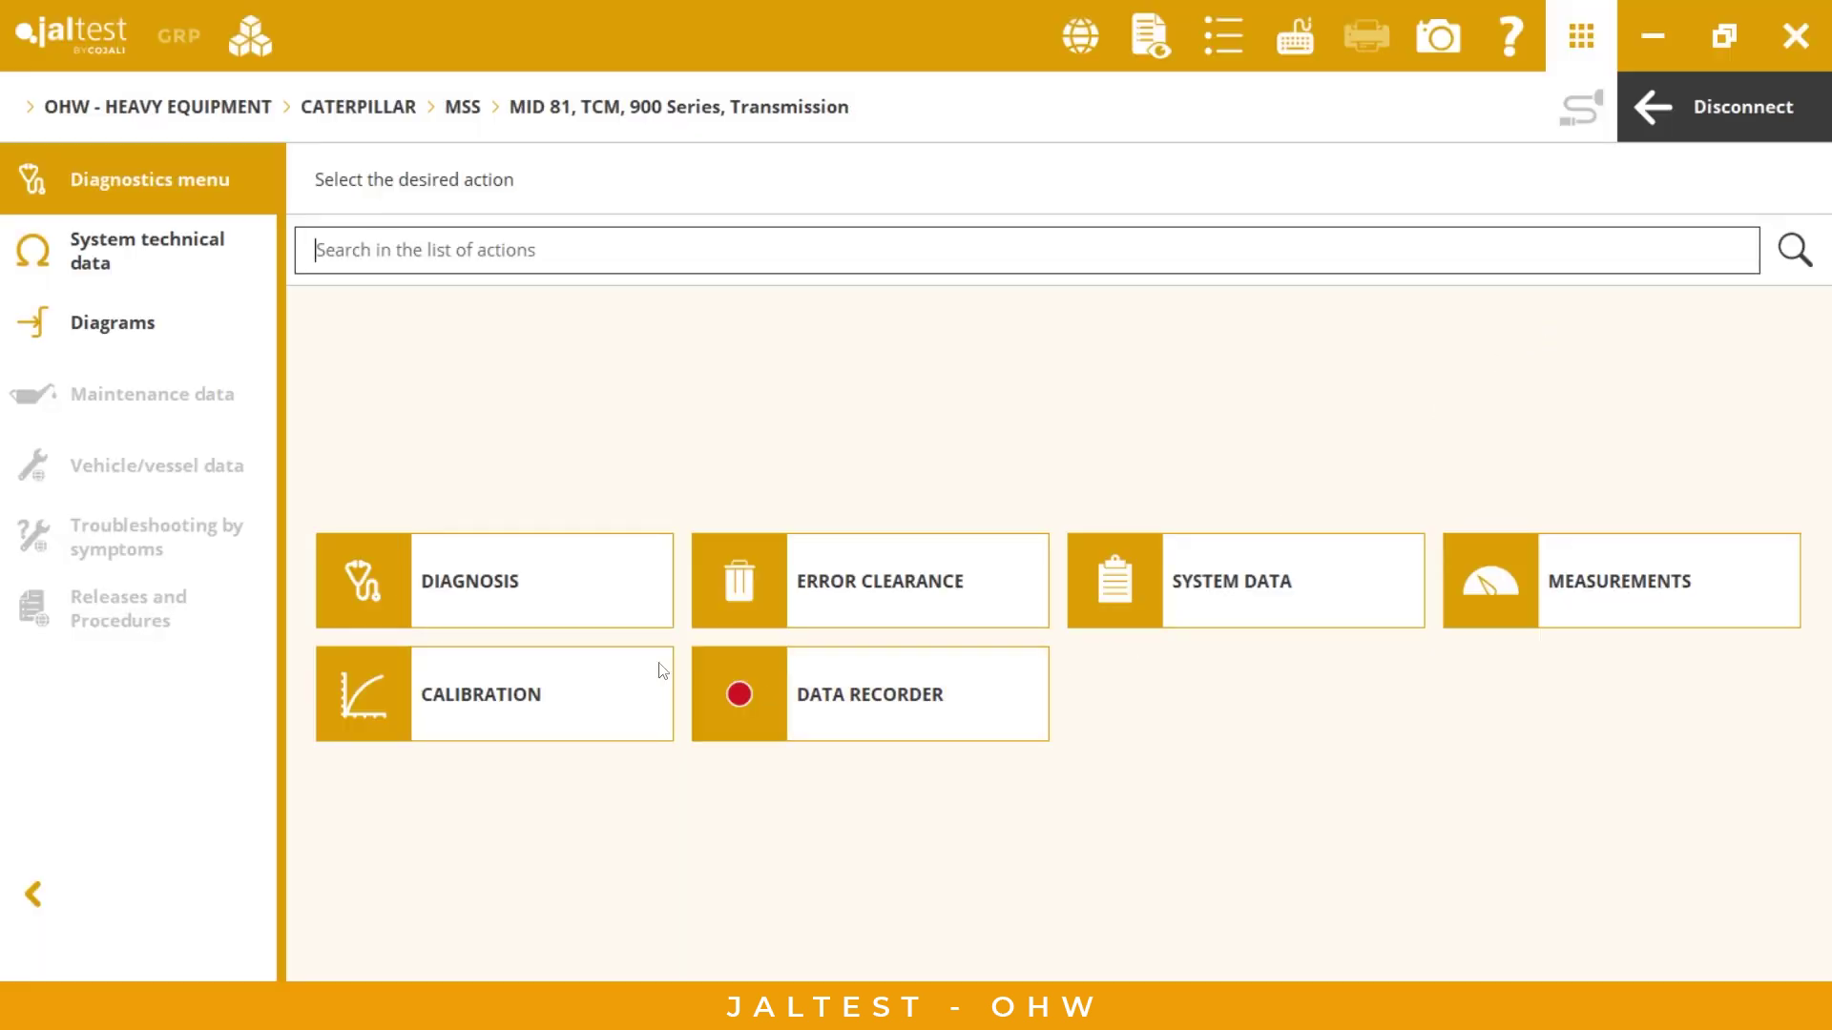
click(589, 608)
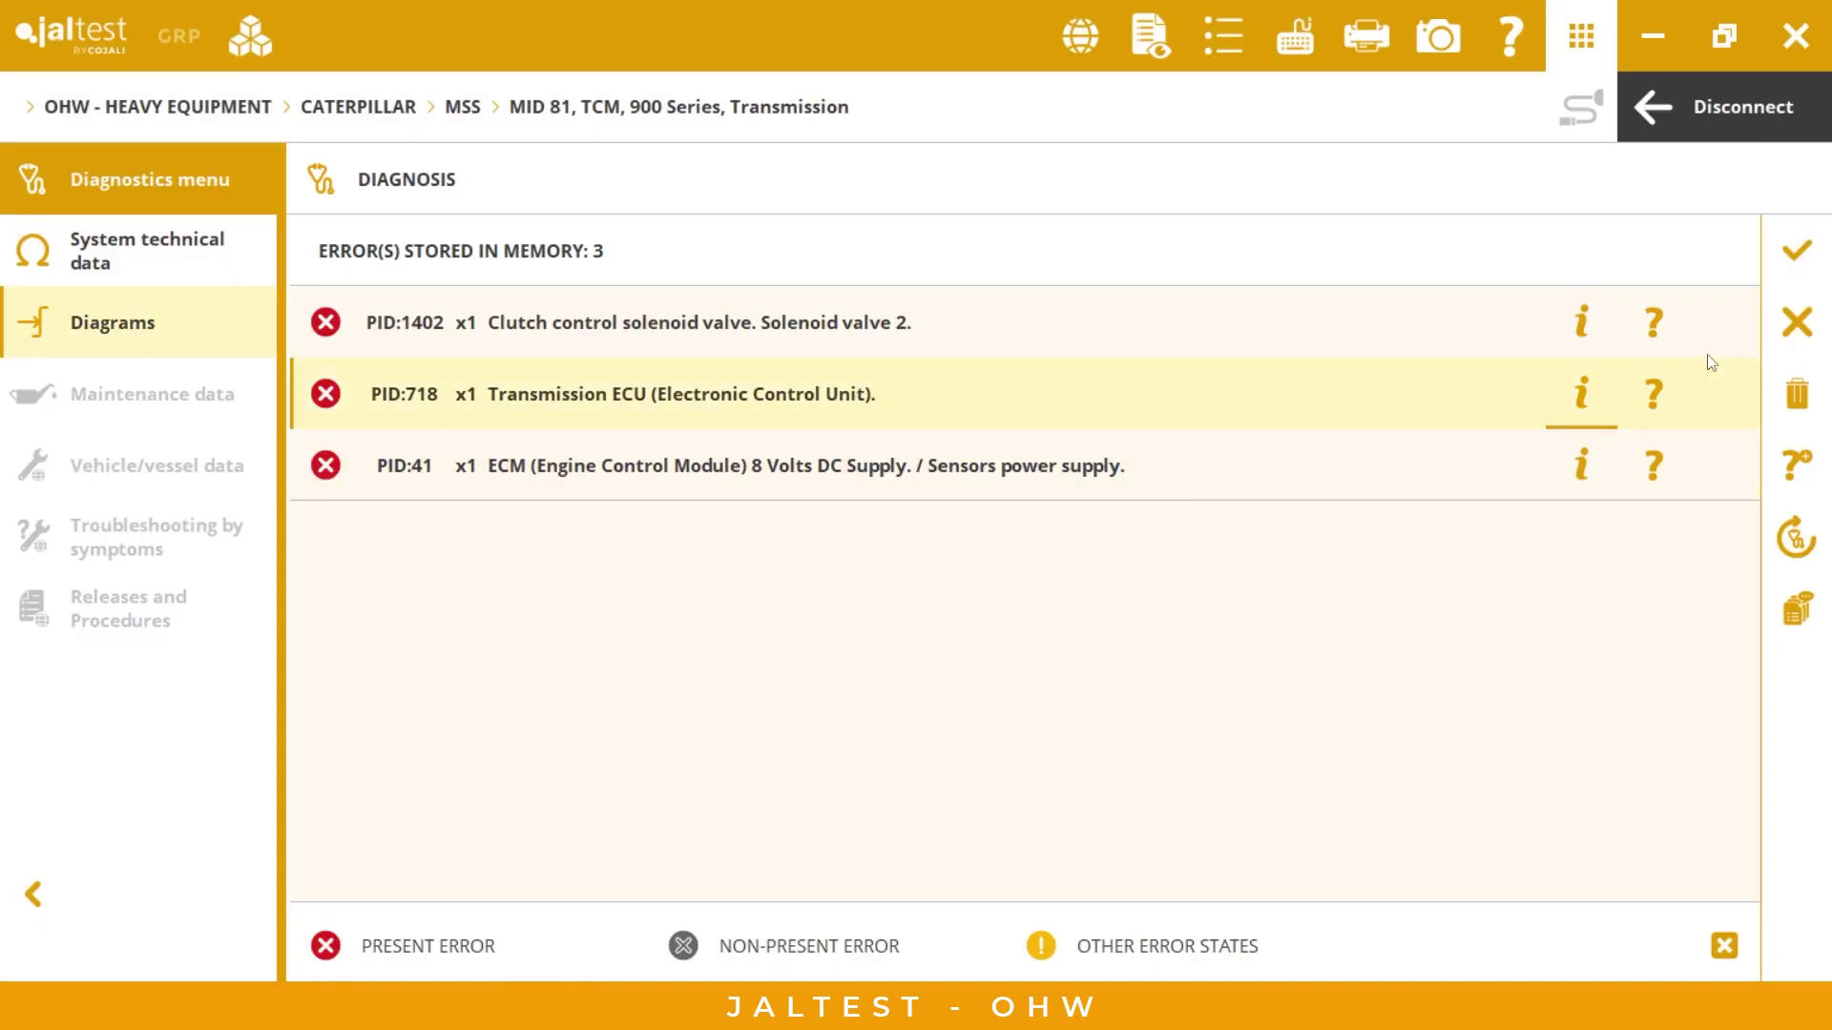
click(1798, 324)
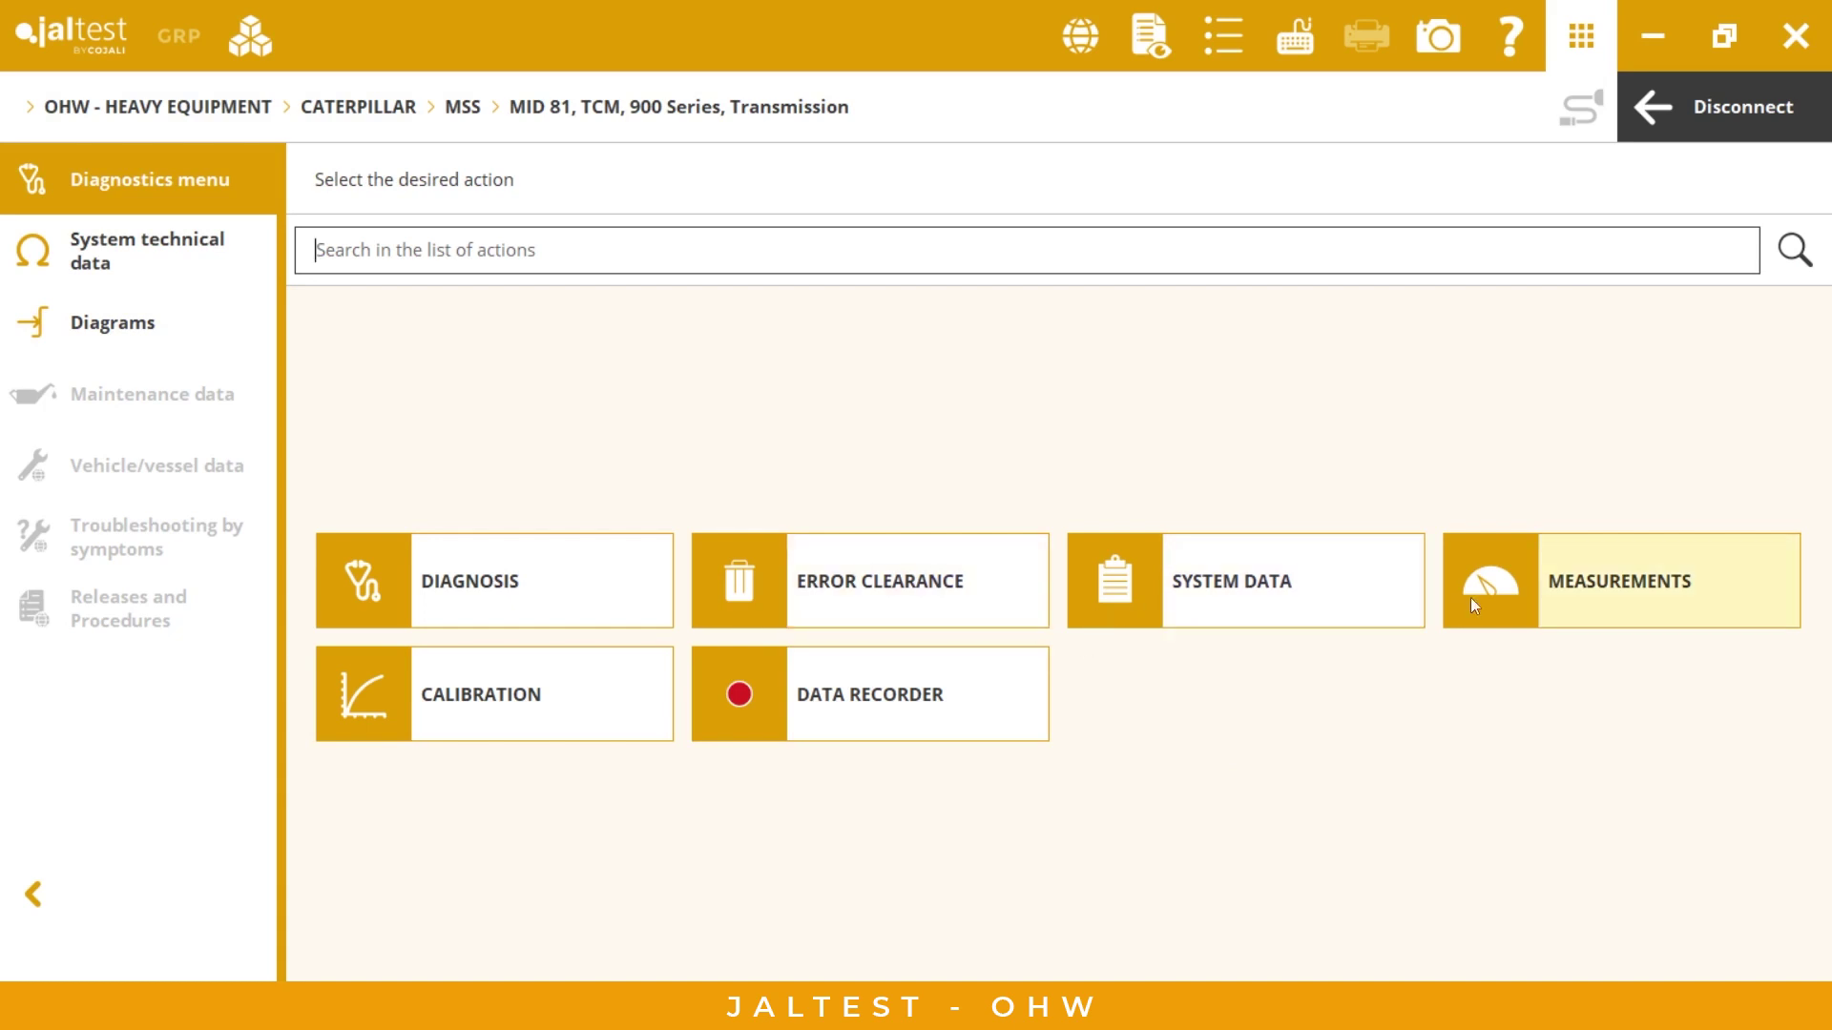
View Page 1 PowerShift readings in System Display, then disconnect the MID 81 Transmission.
click(1650, 592)
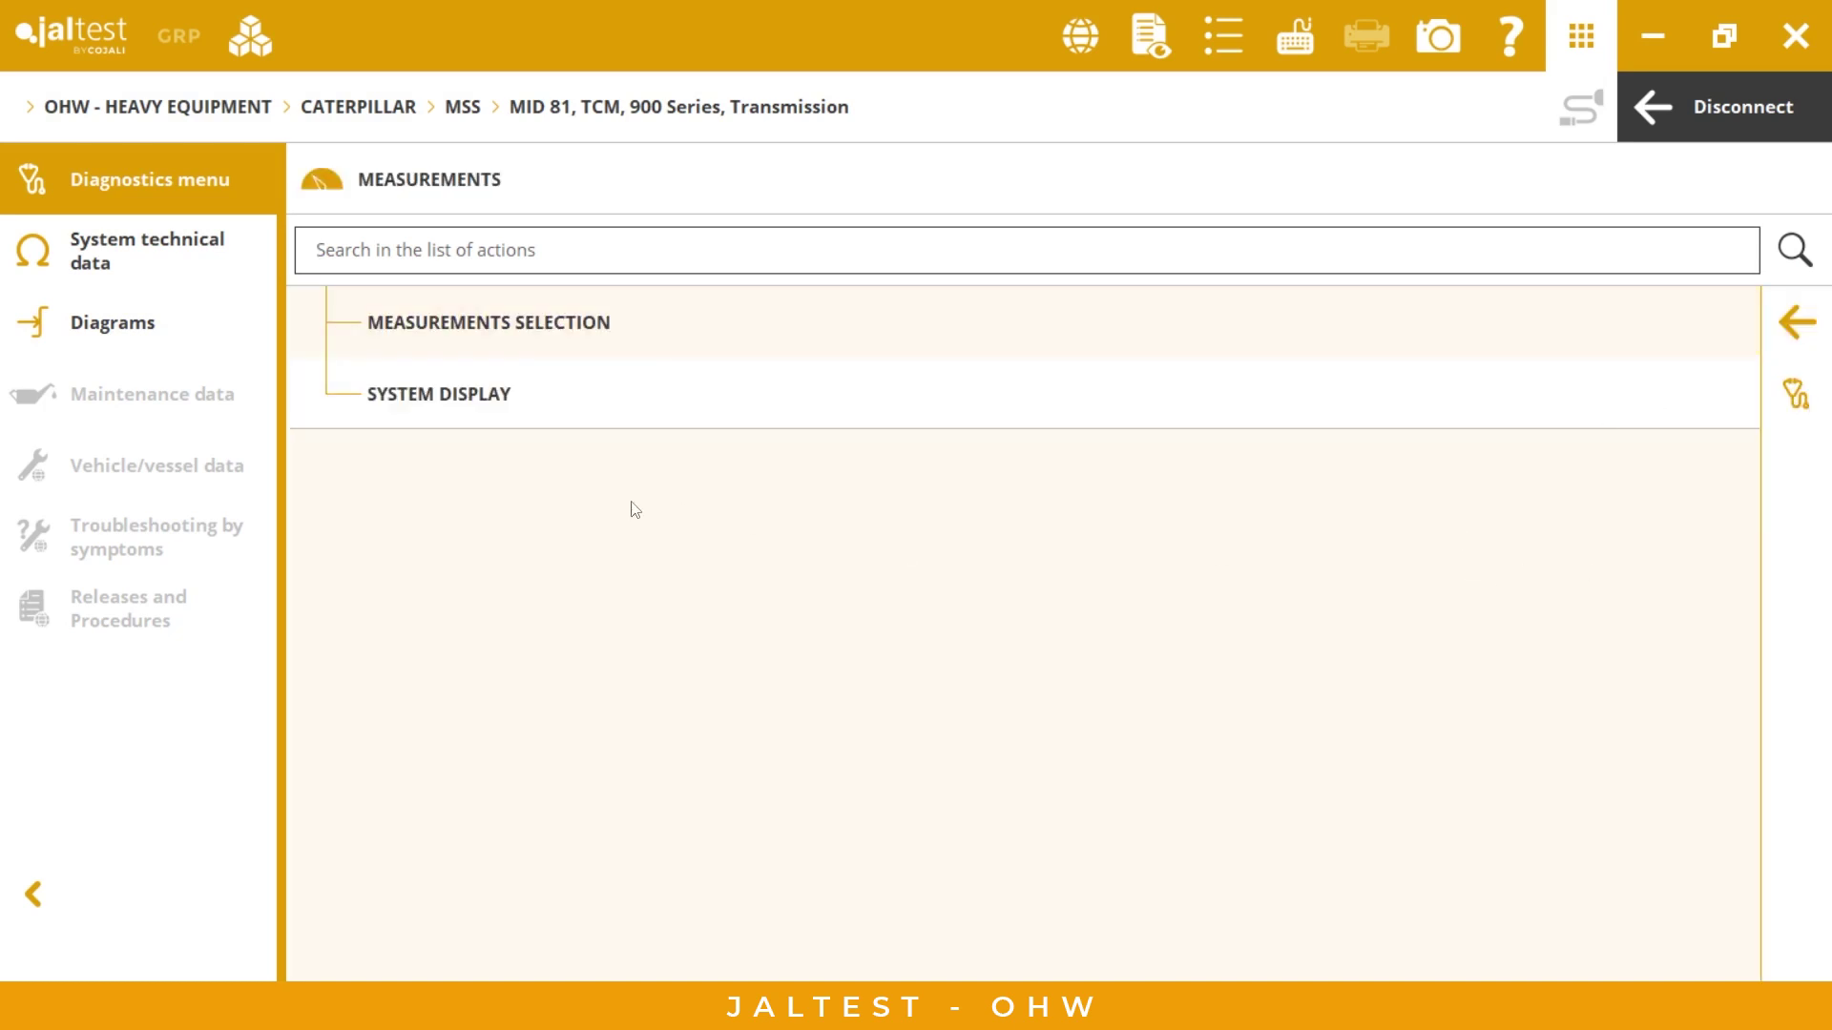
click(1673, 395)
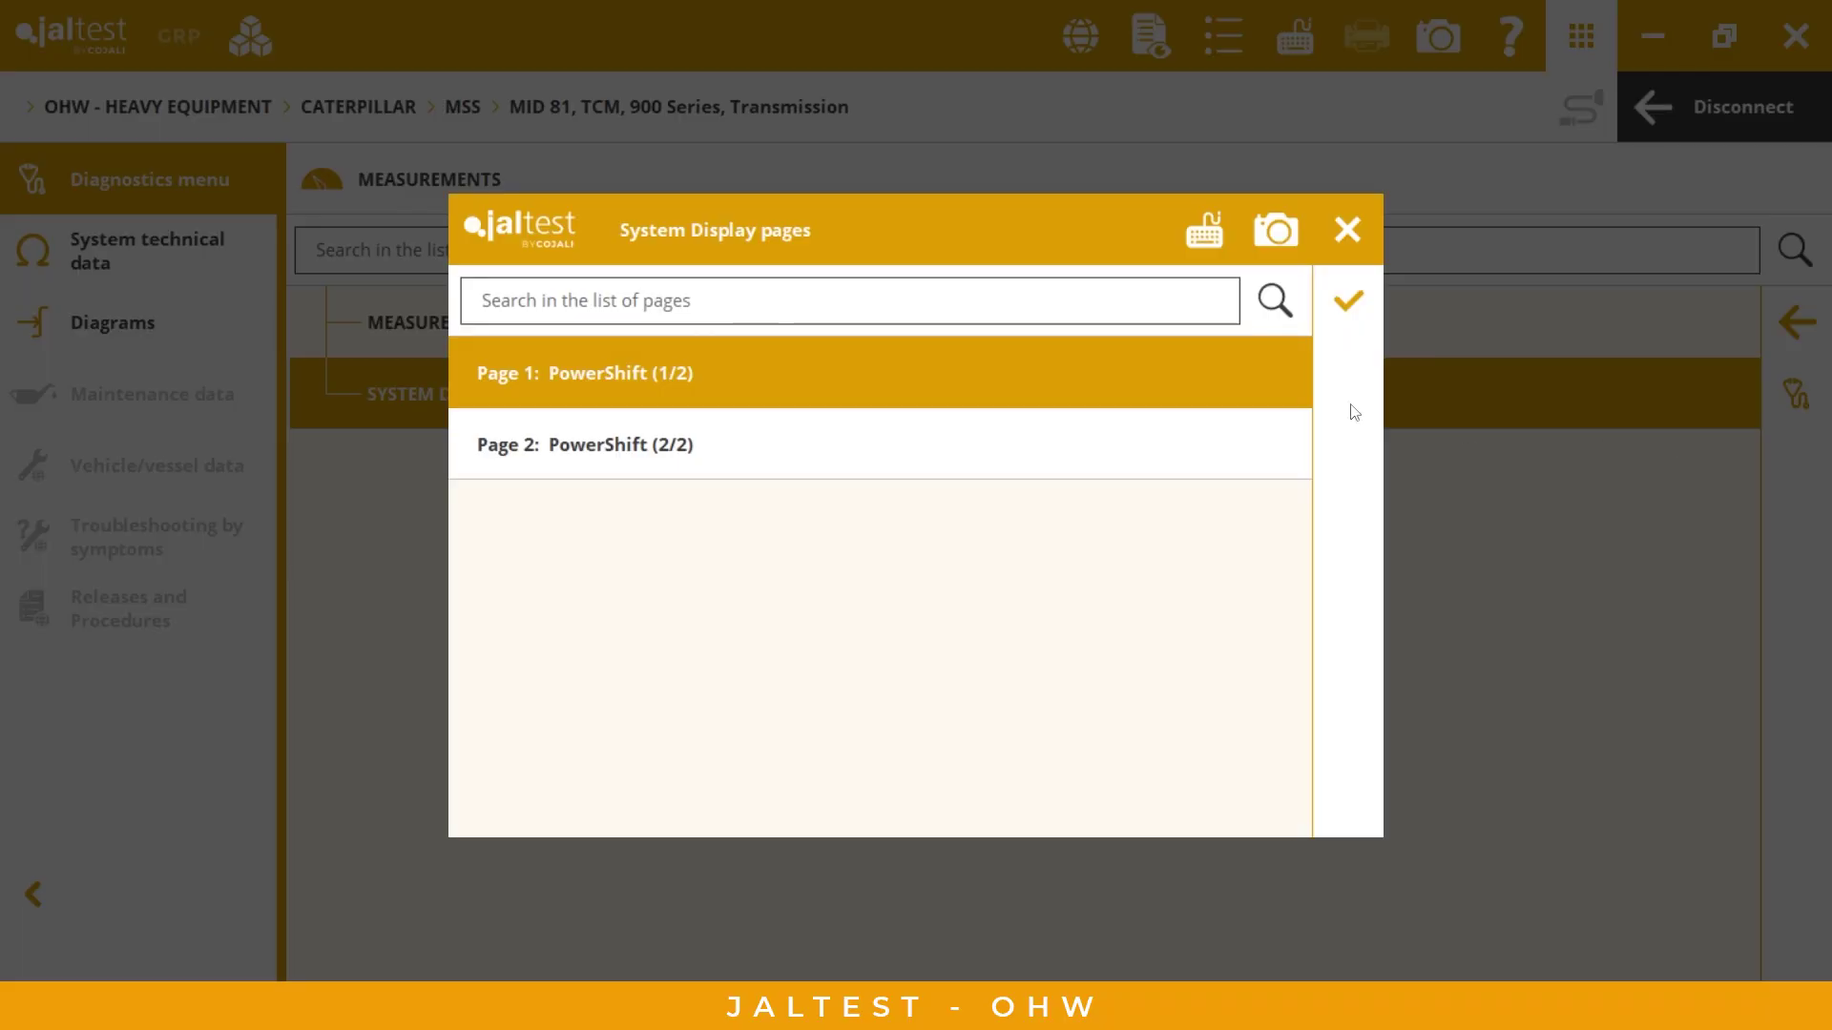
click(1320, 324)
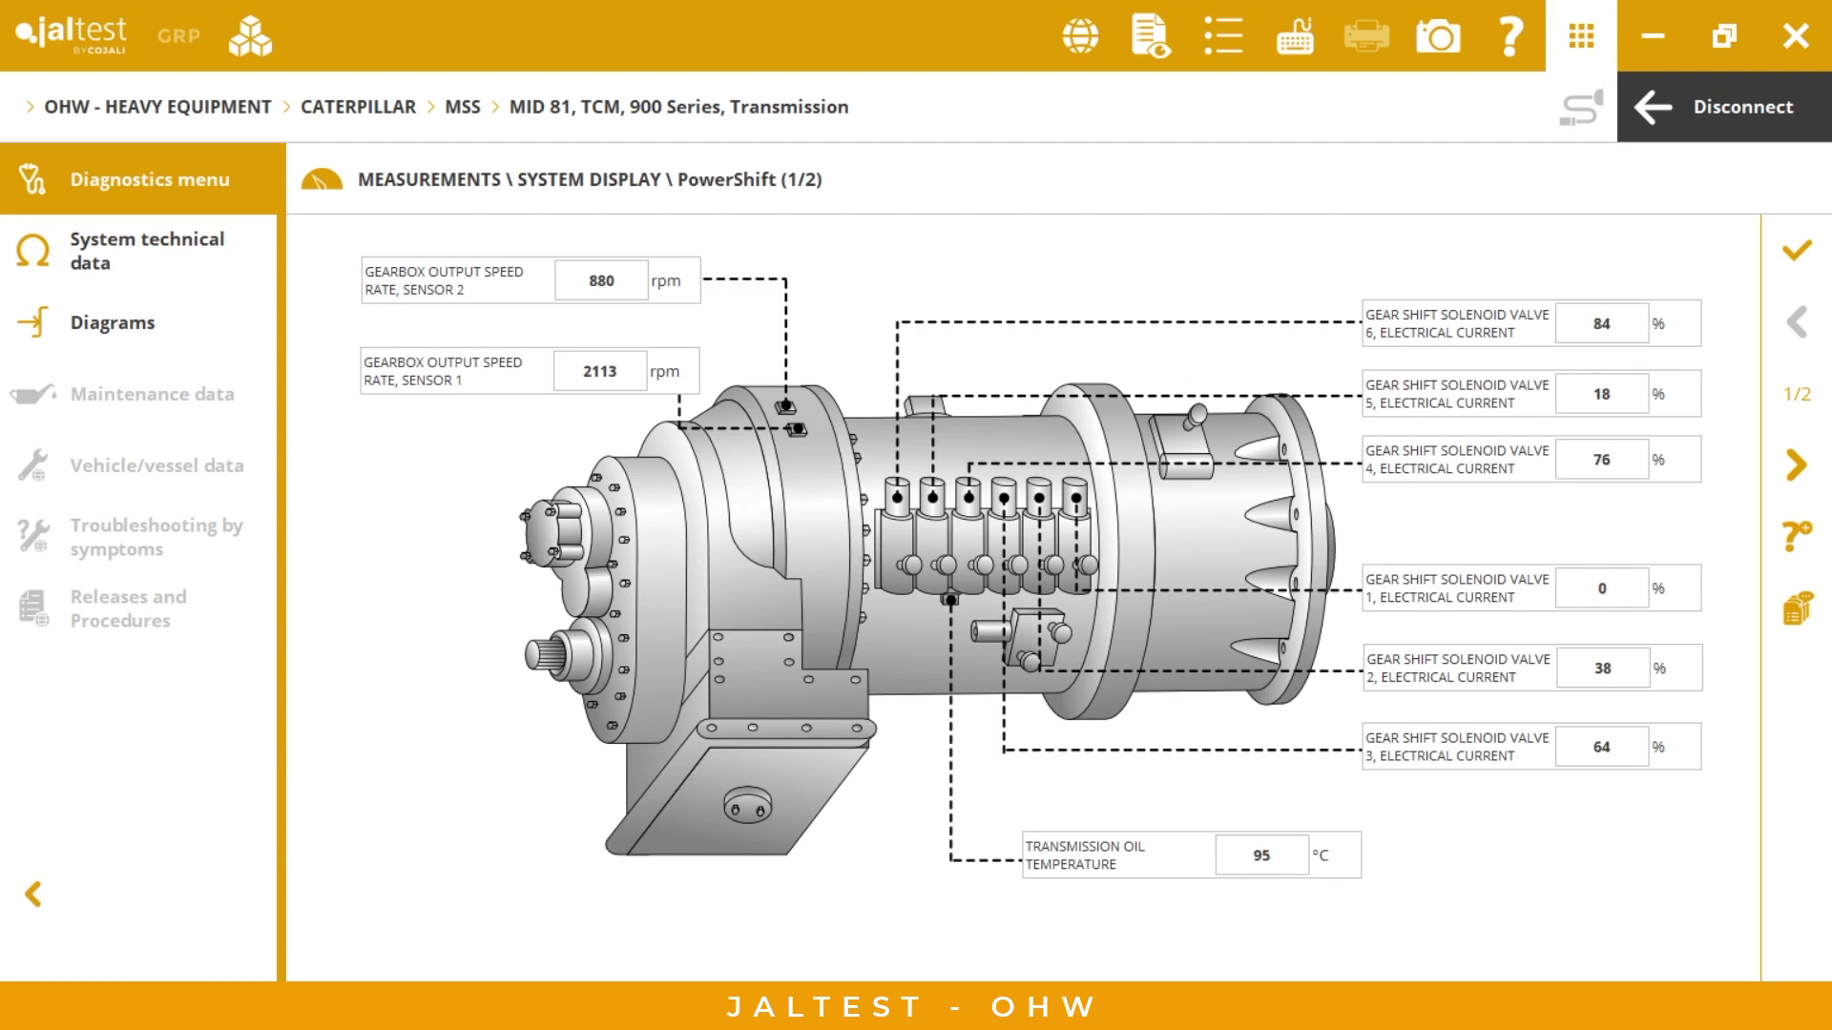
click(1789, 253)
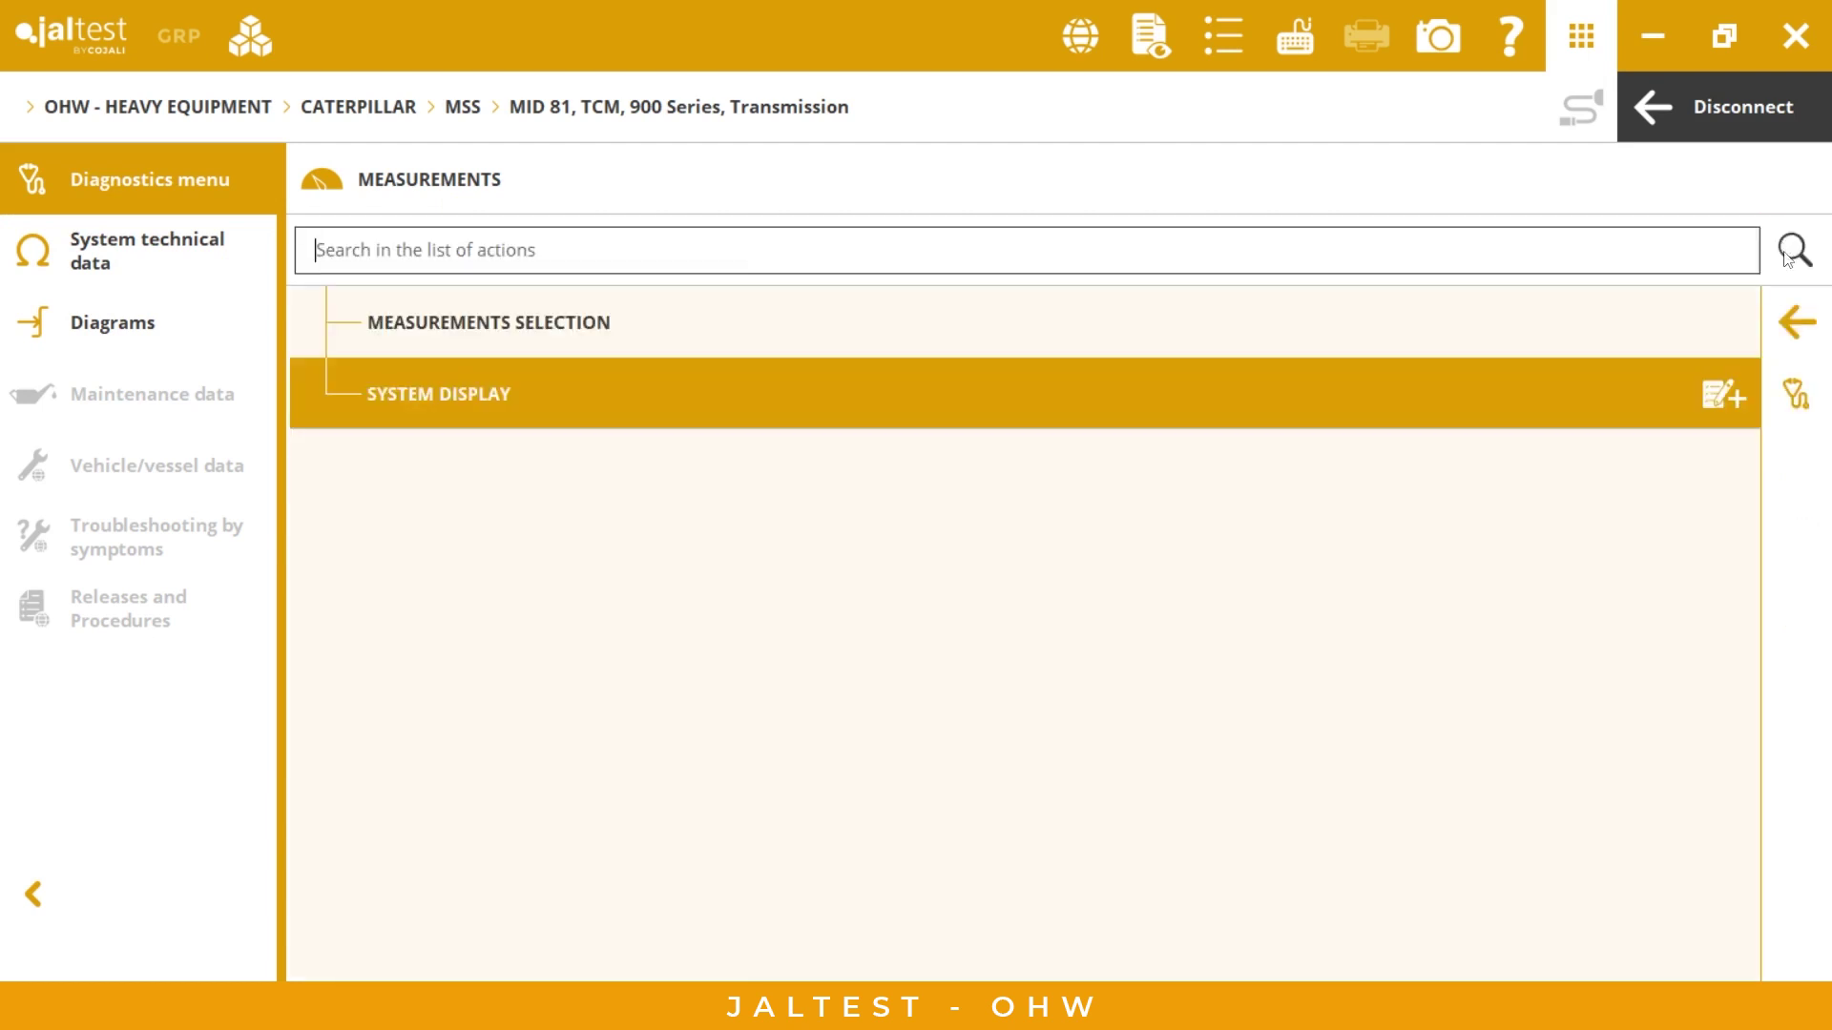
click(1796, 321)
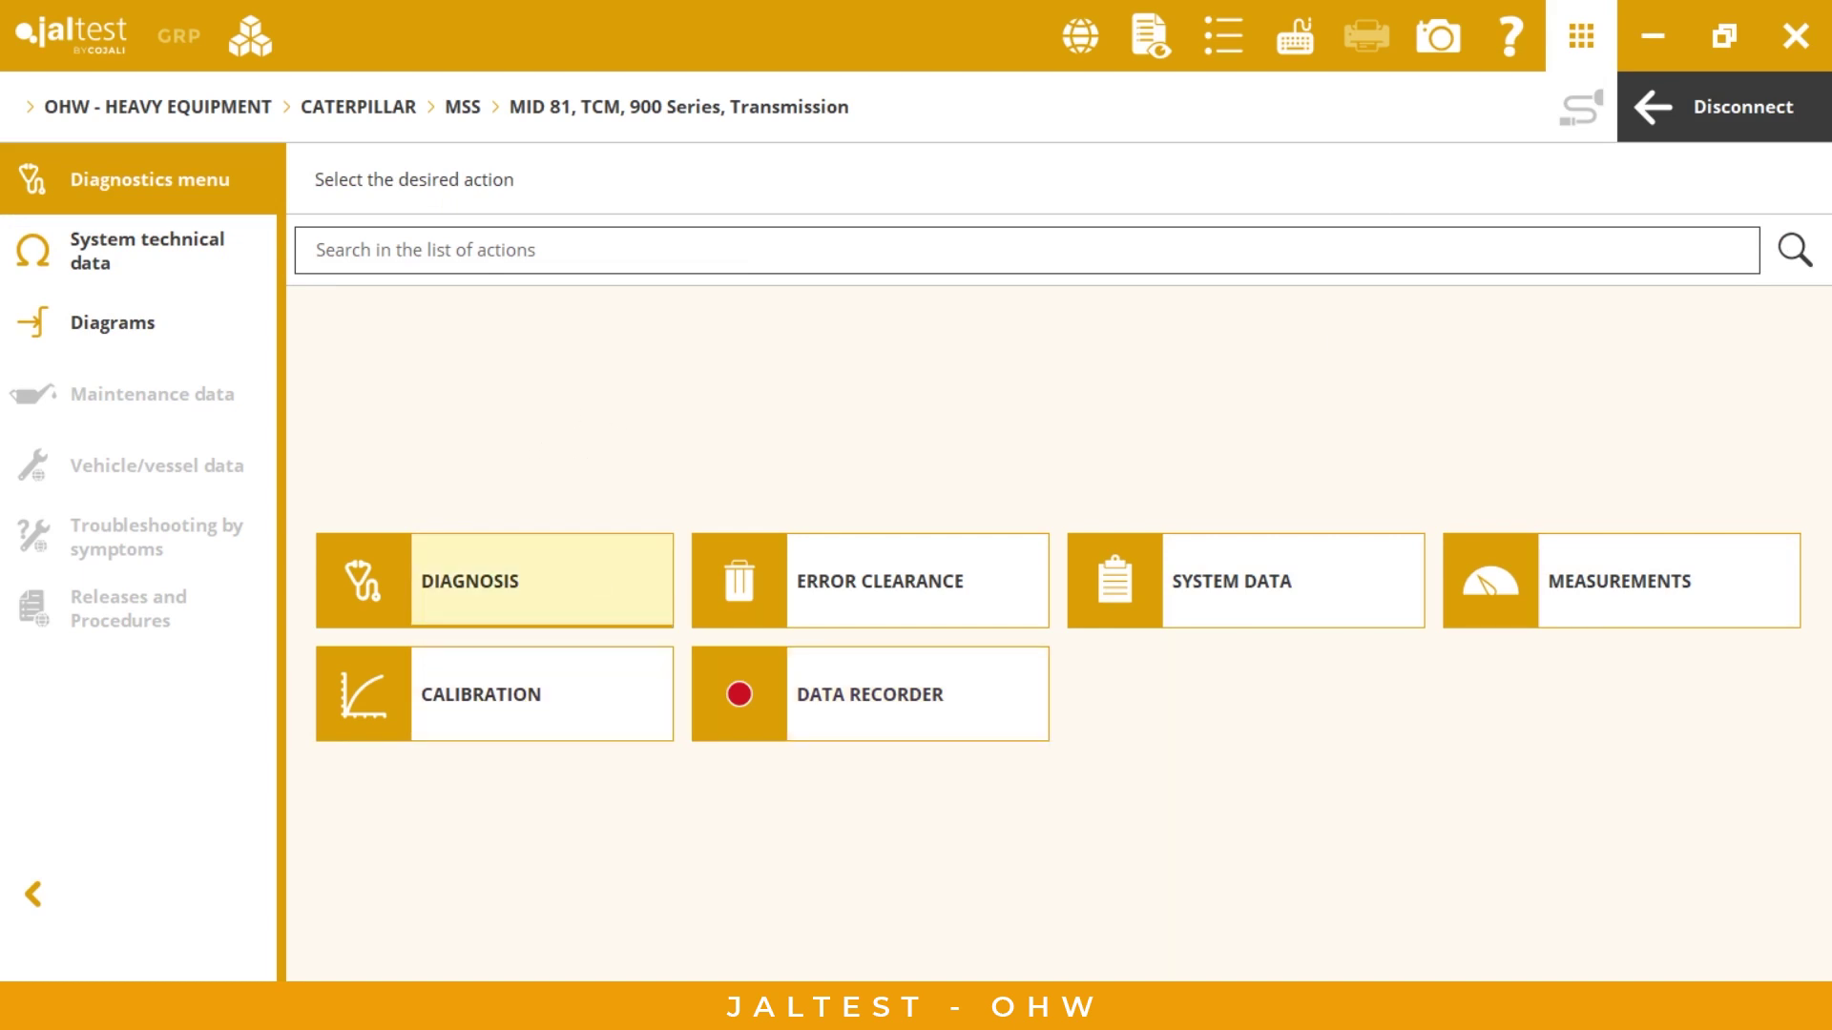
click(1671, 130)
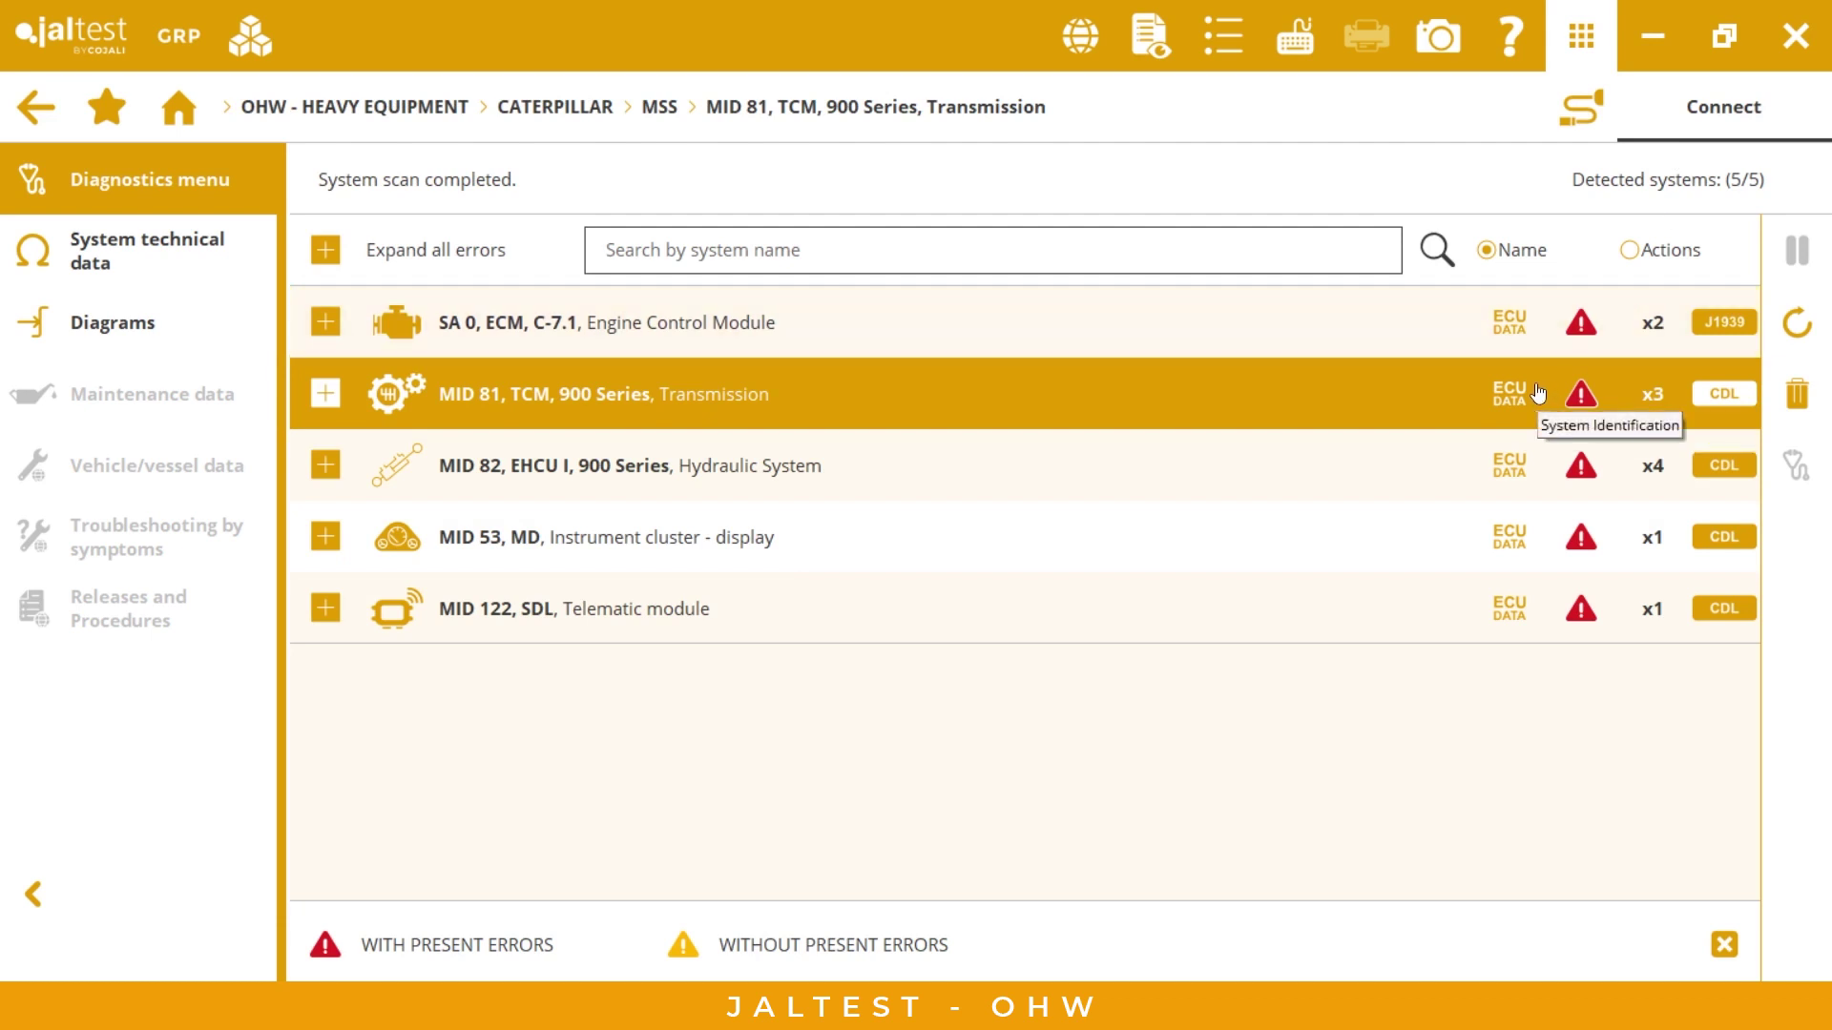
click(1154, 43)
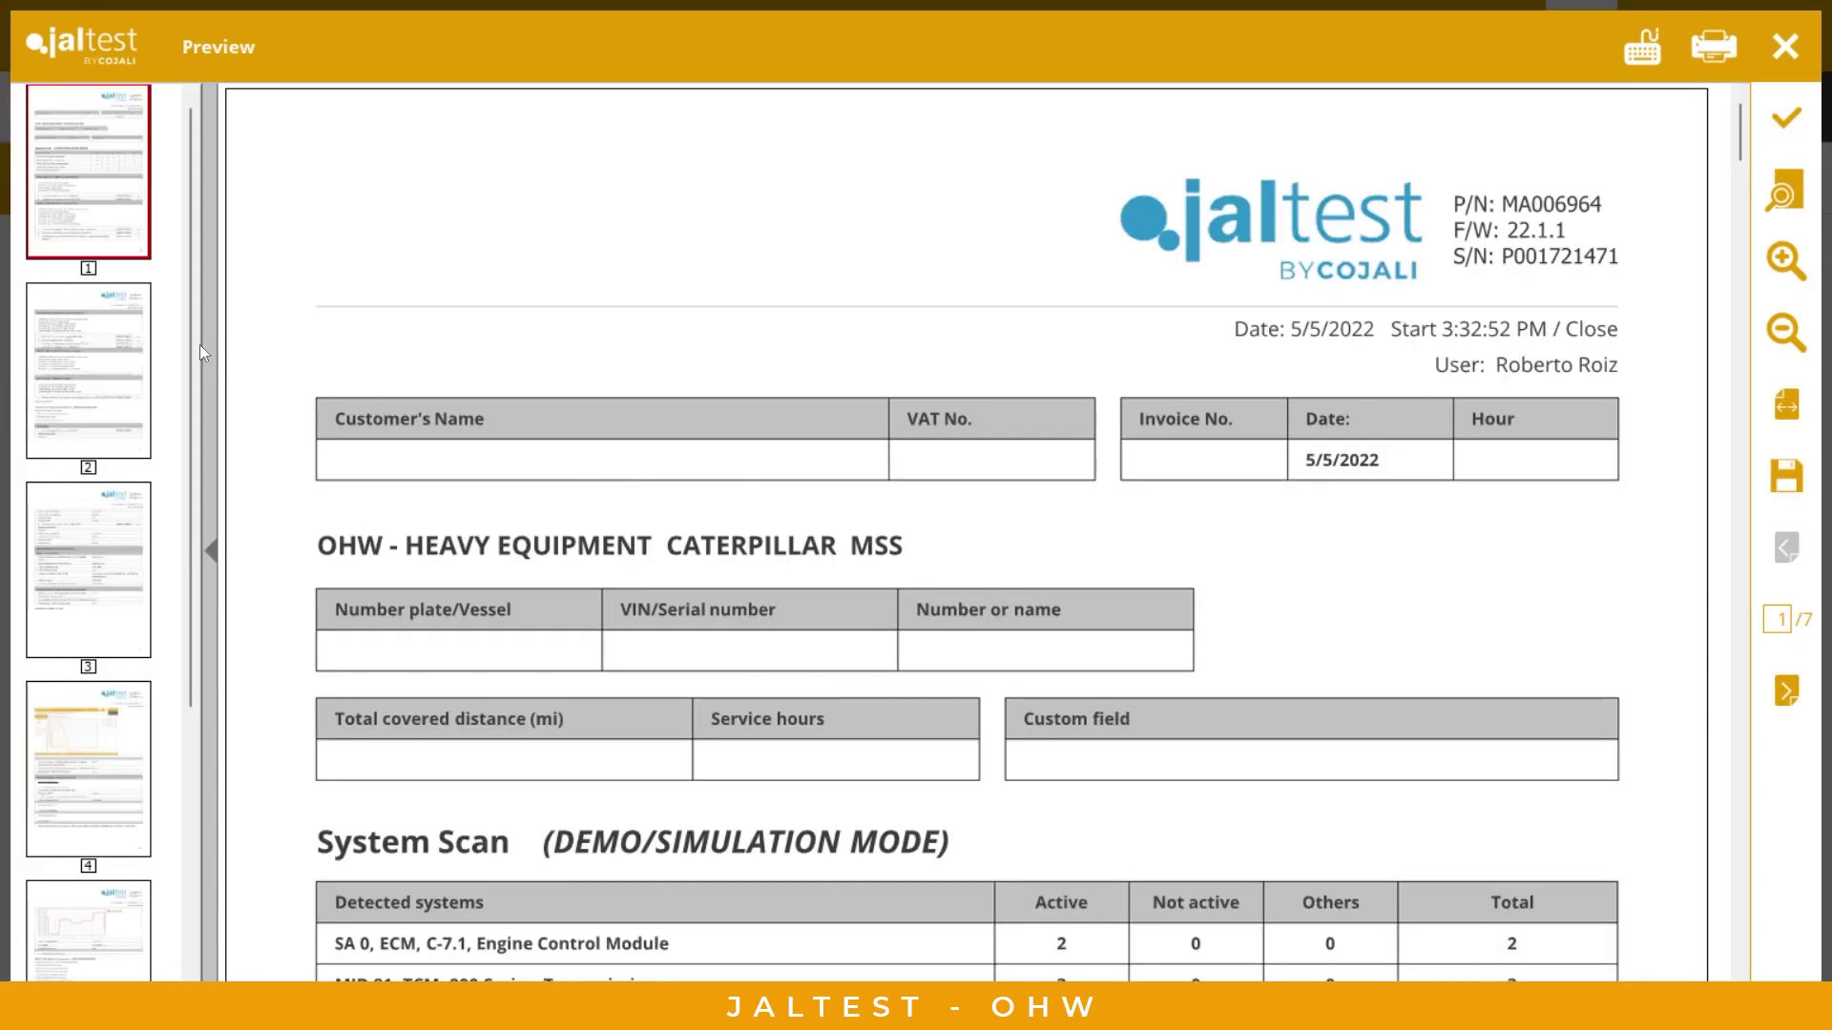
scroll(1739, 225, down, 10)
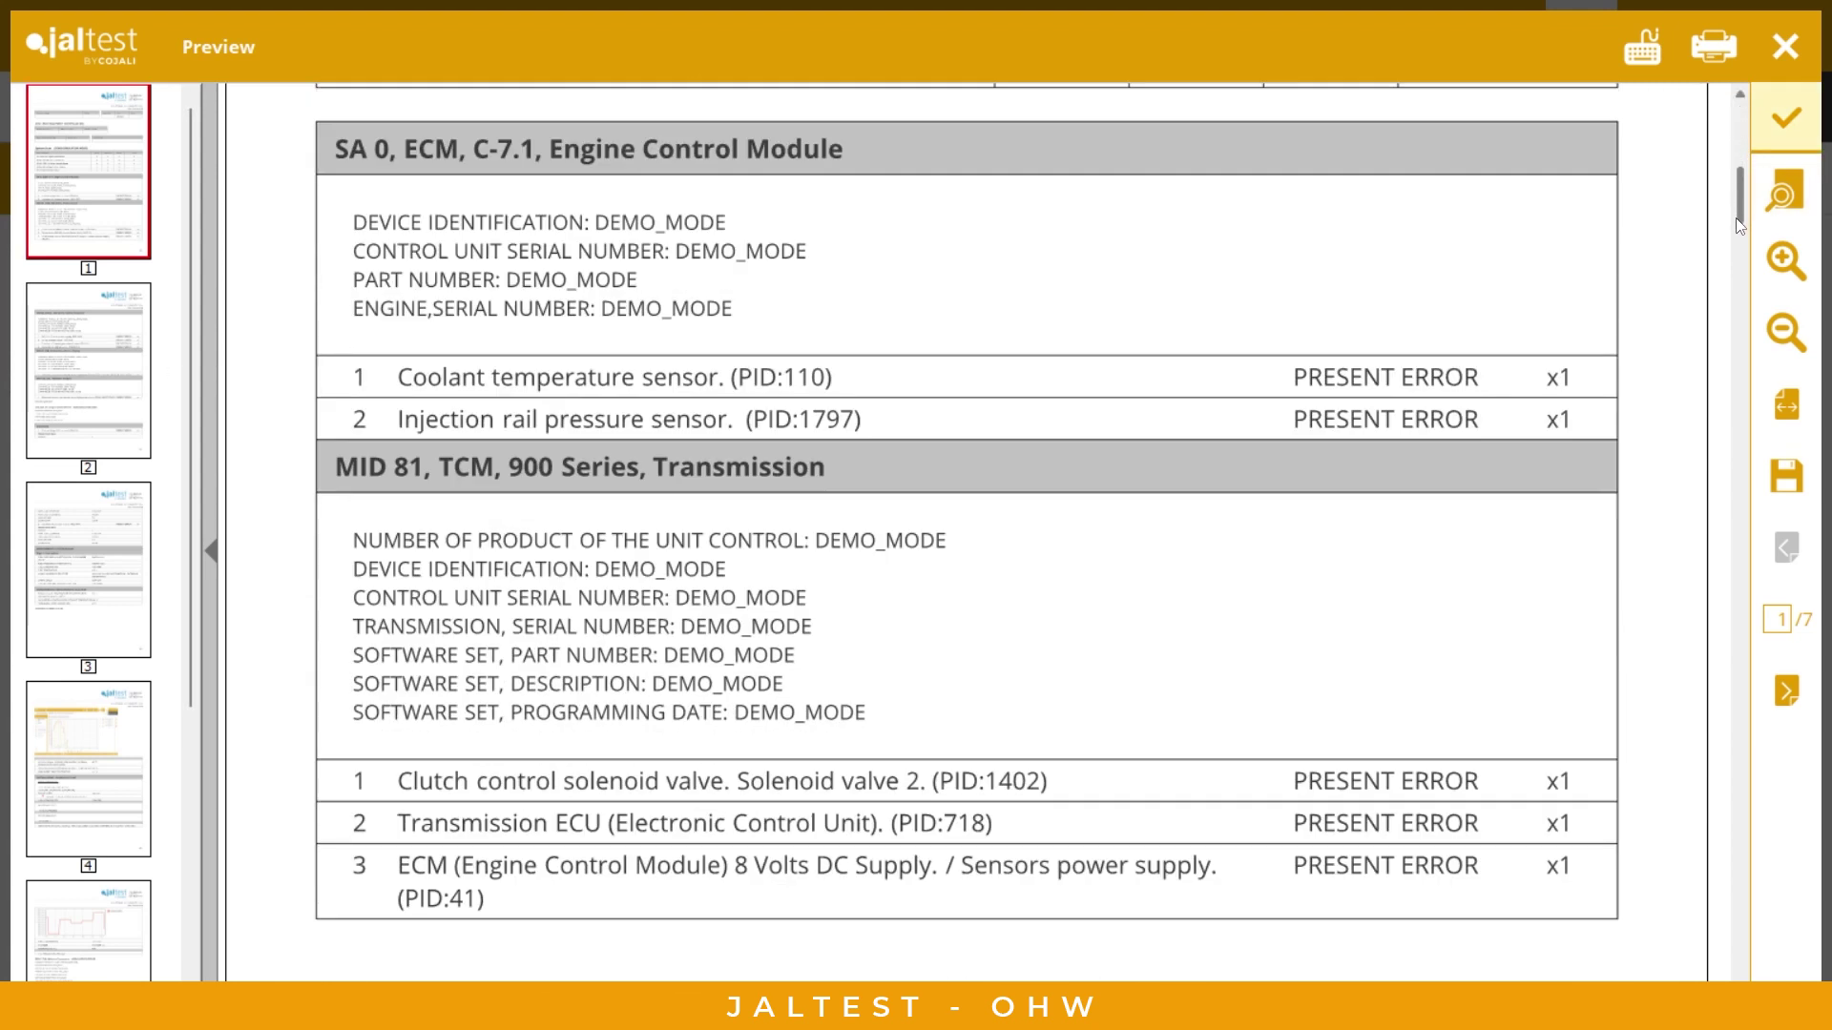
click(112, 452)
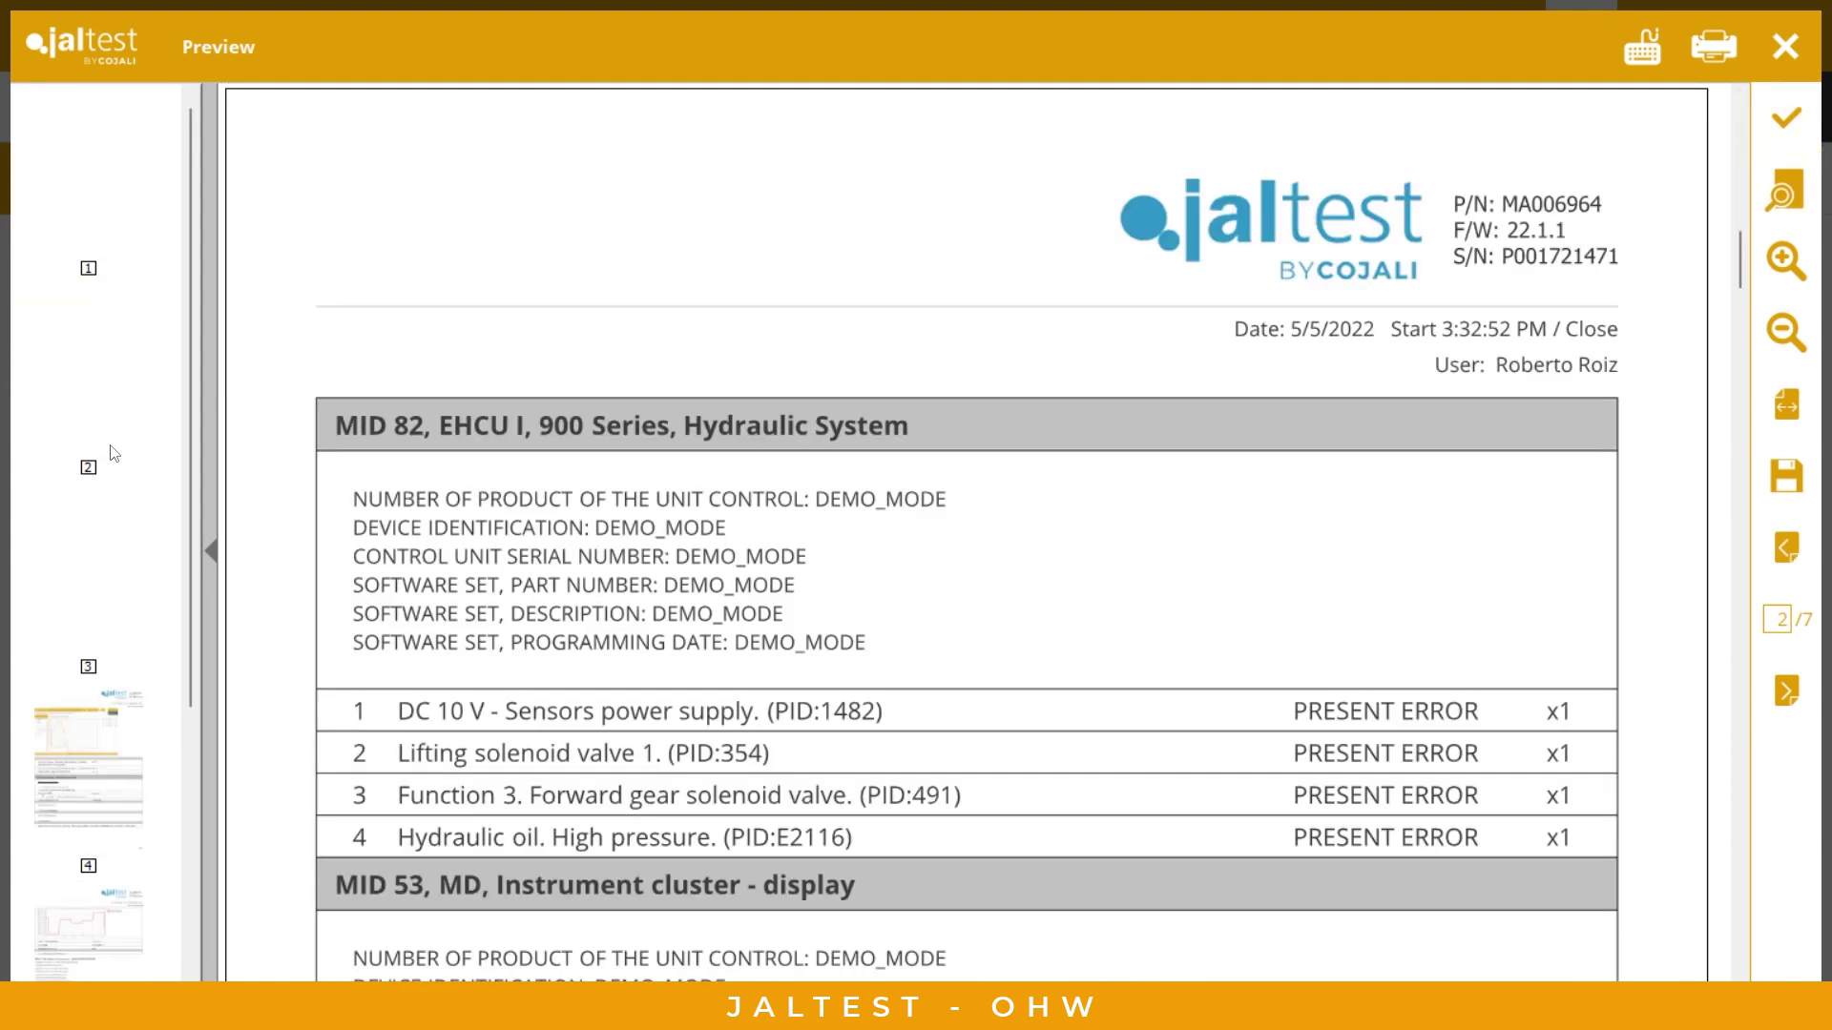
scroll(1734, 339, down, 5)
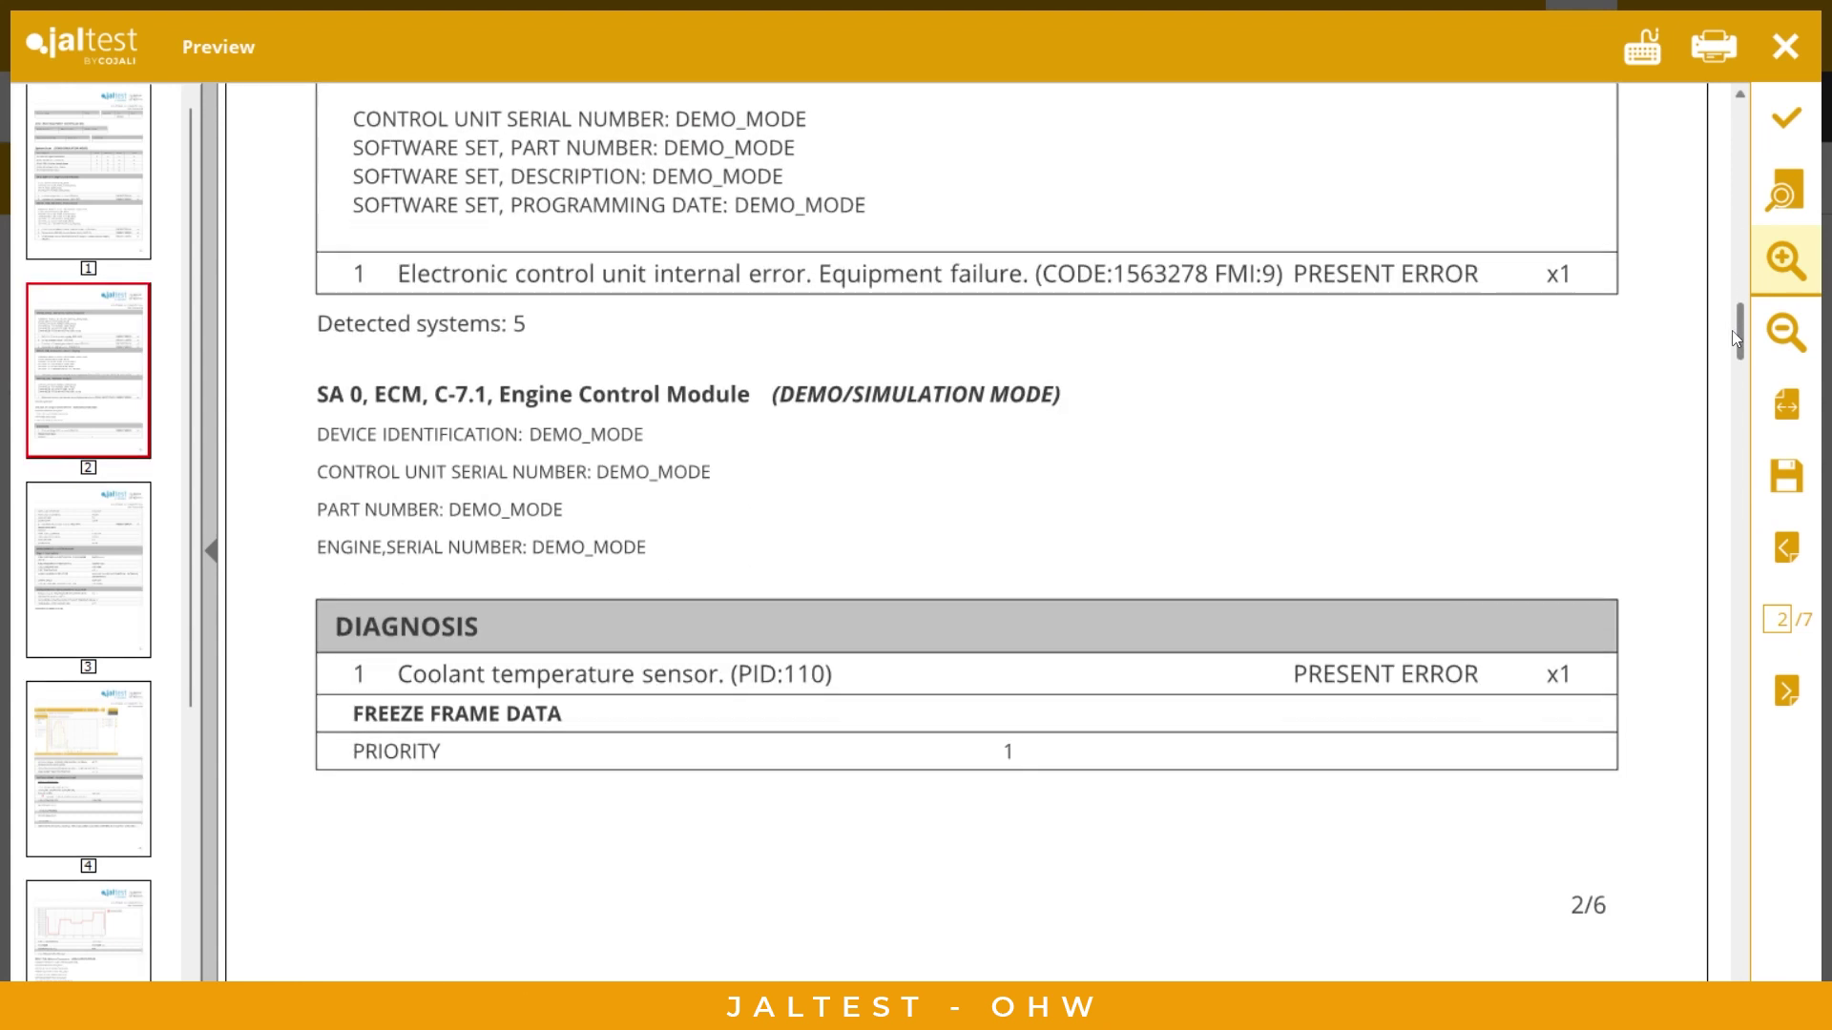
click(149, 647)
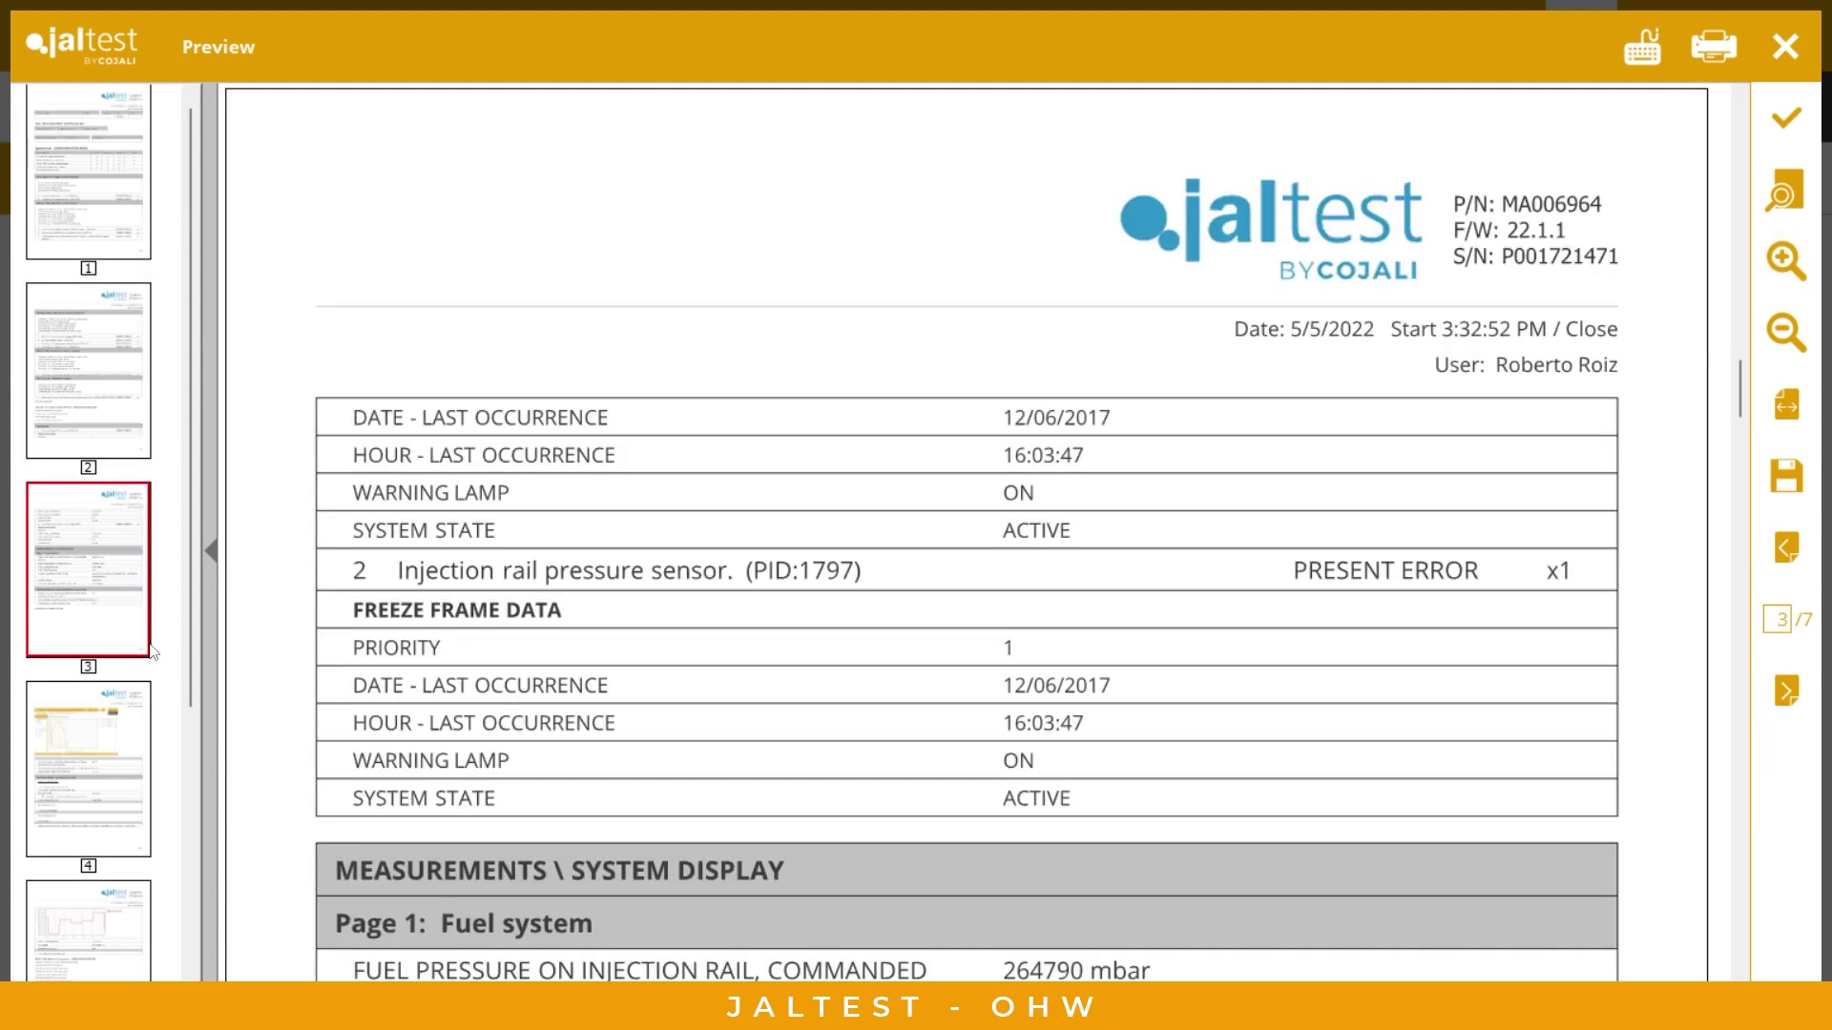
click(135, 745)
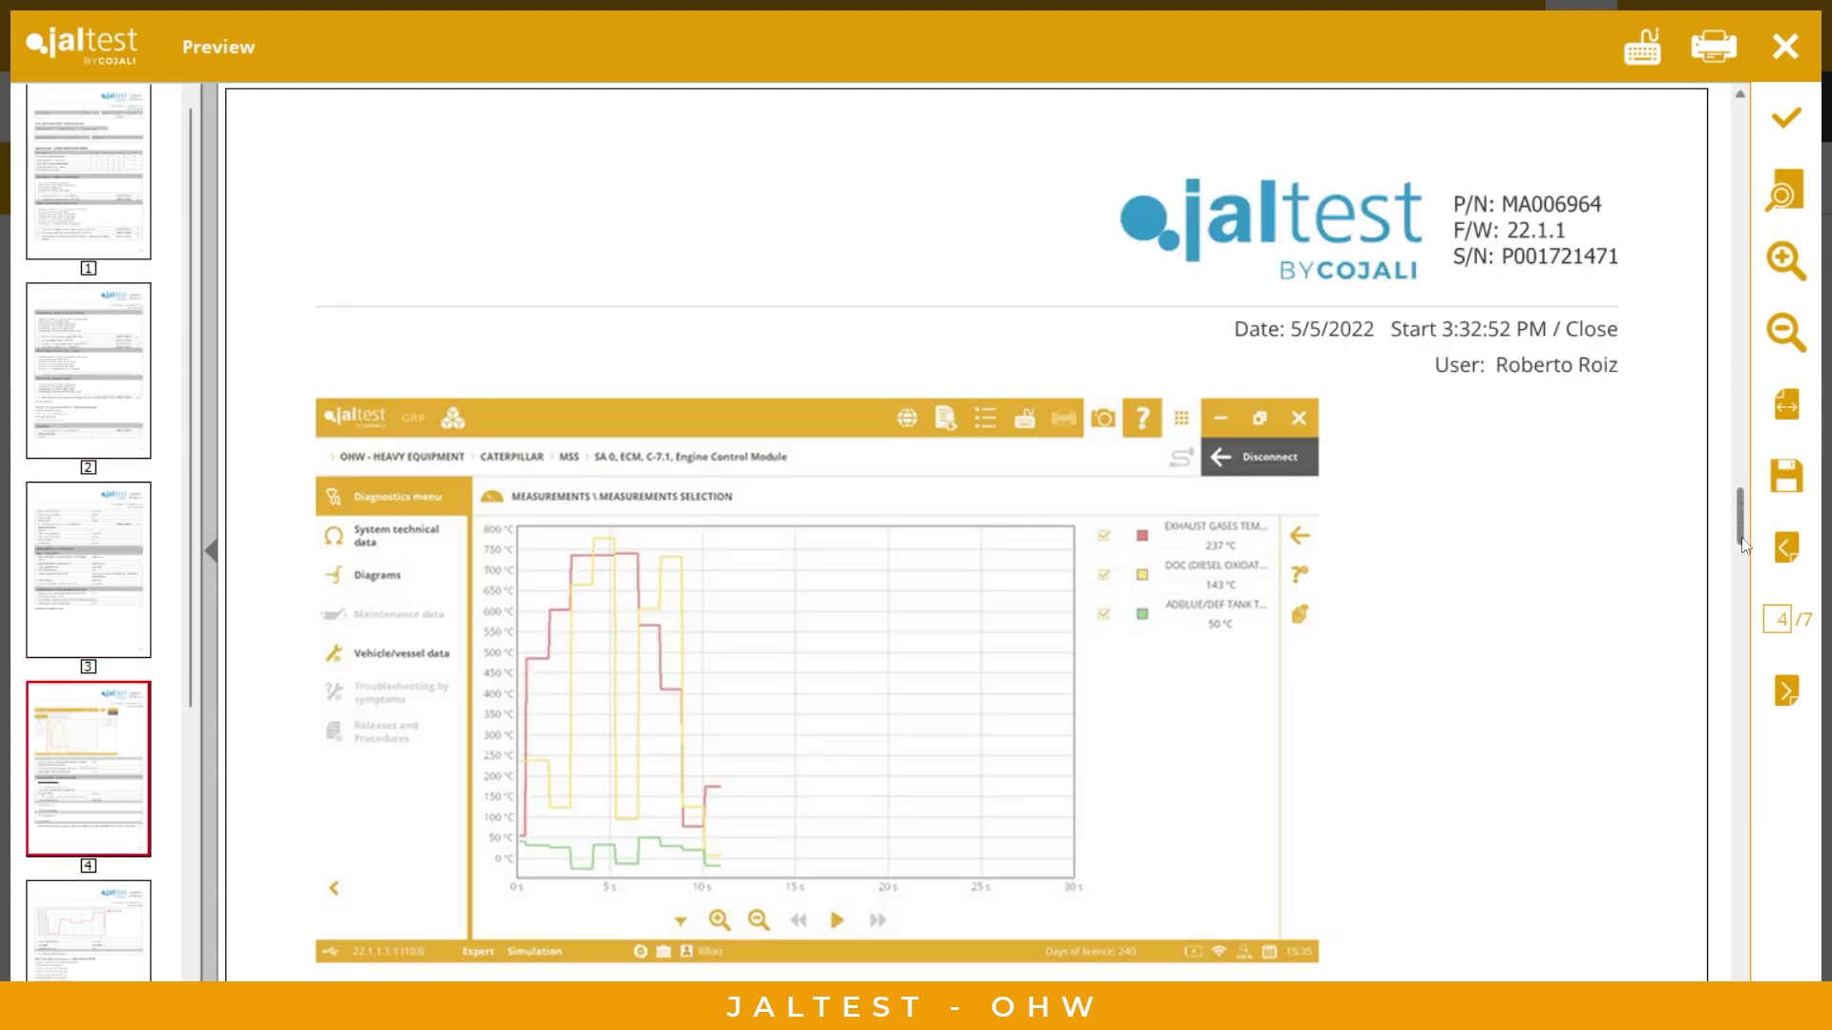
scroll(1734, 563, down, 5)
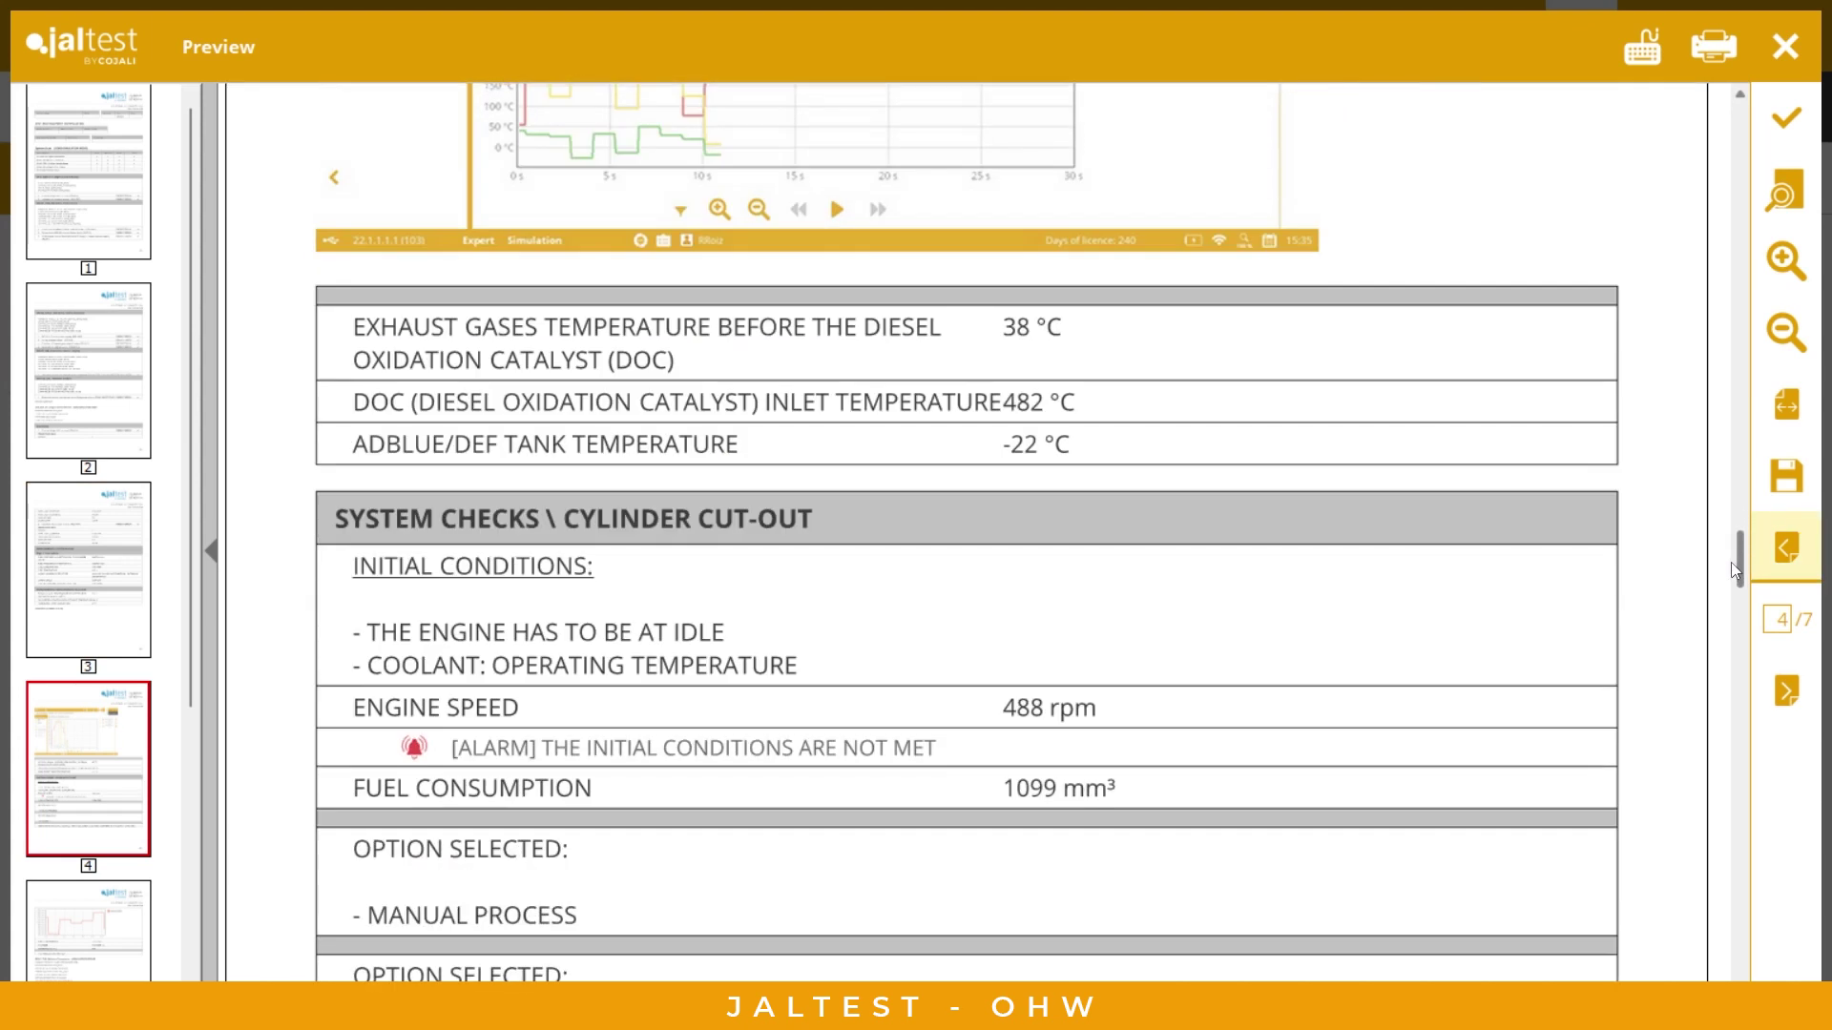
scroll(1735, 570, down, 7)
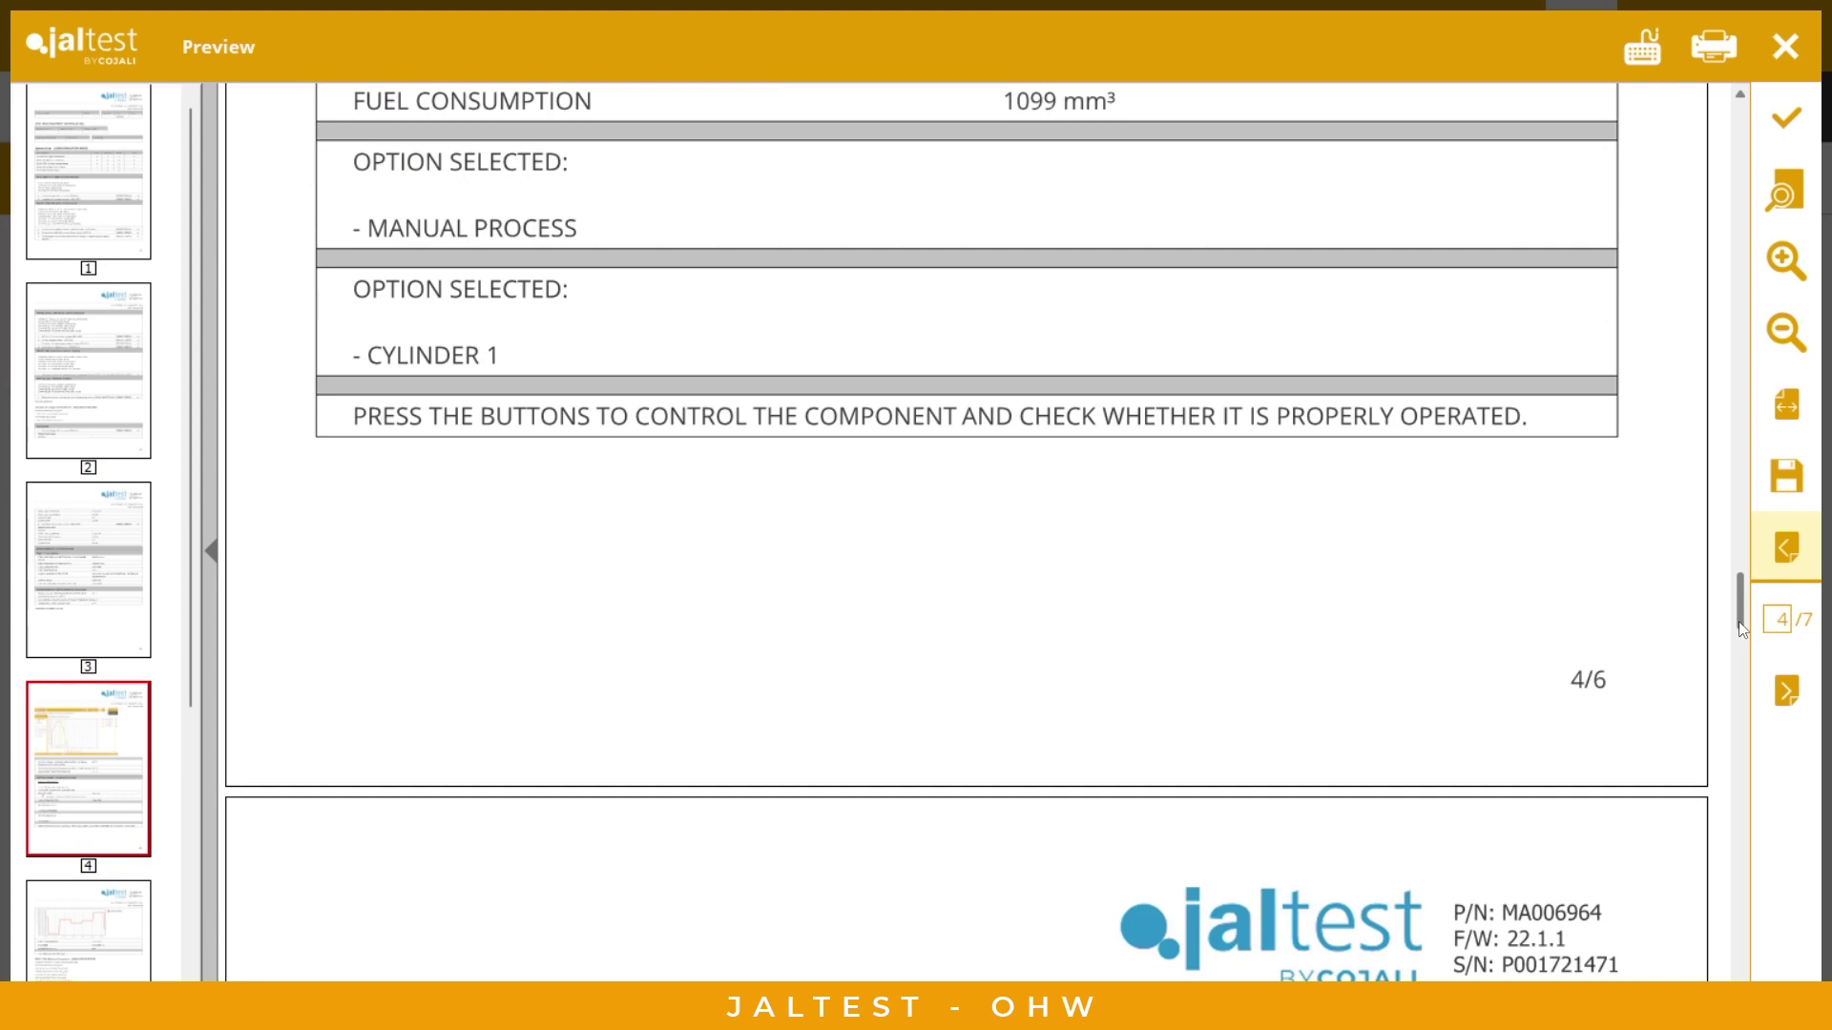
click(57, 947)
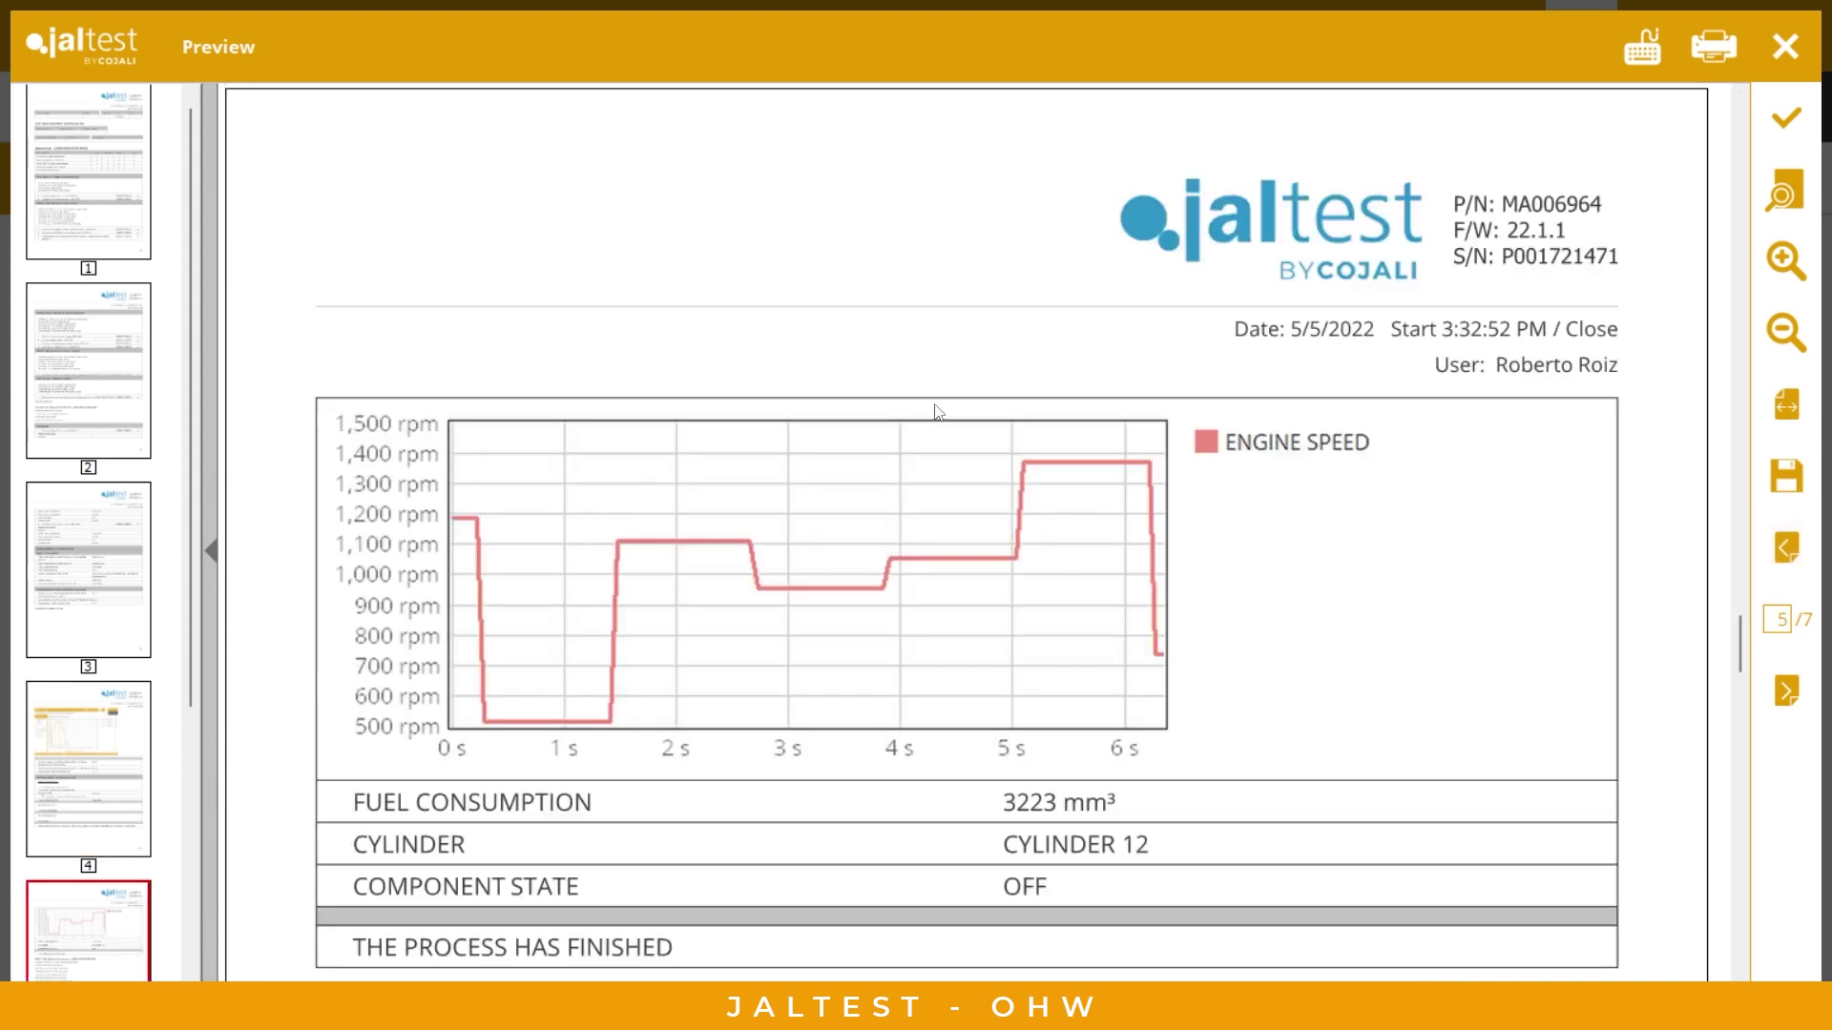
scroll(936, 409, down, 5)
click(1813, 42)
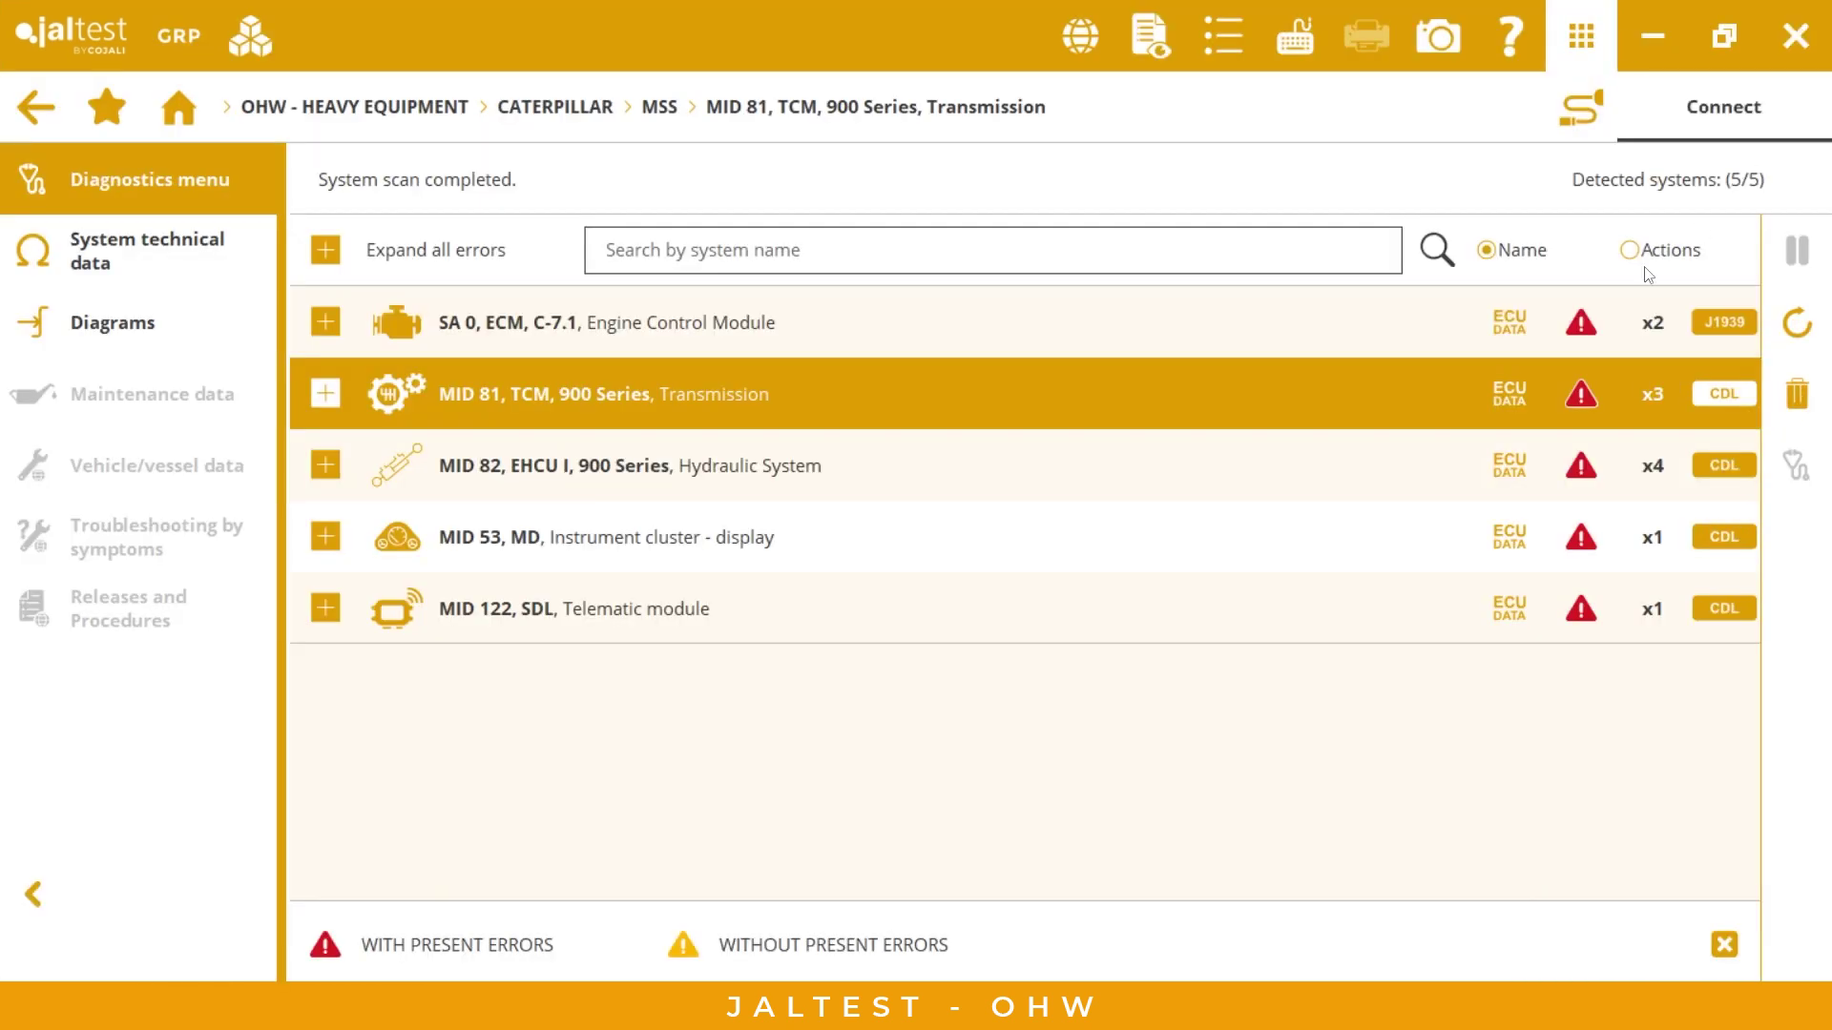
click(1511, 37)
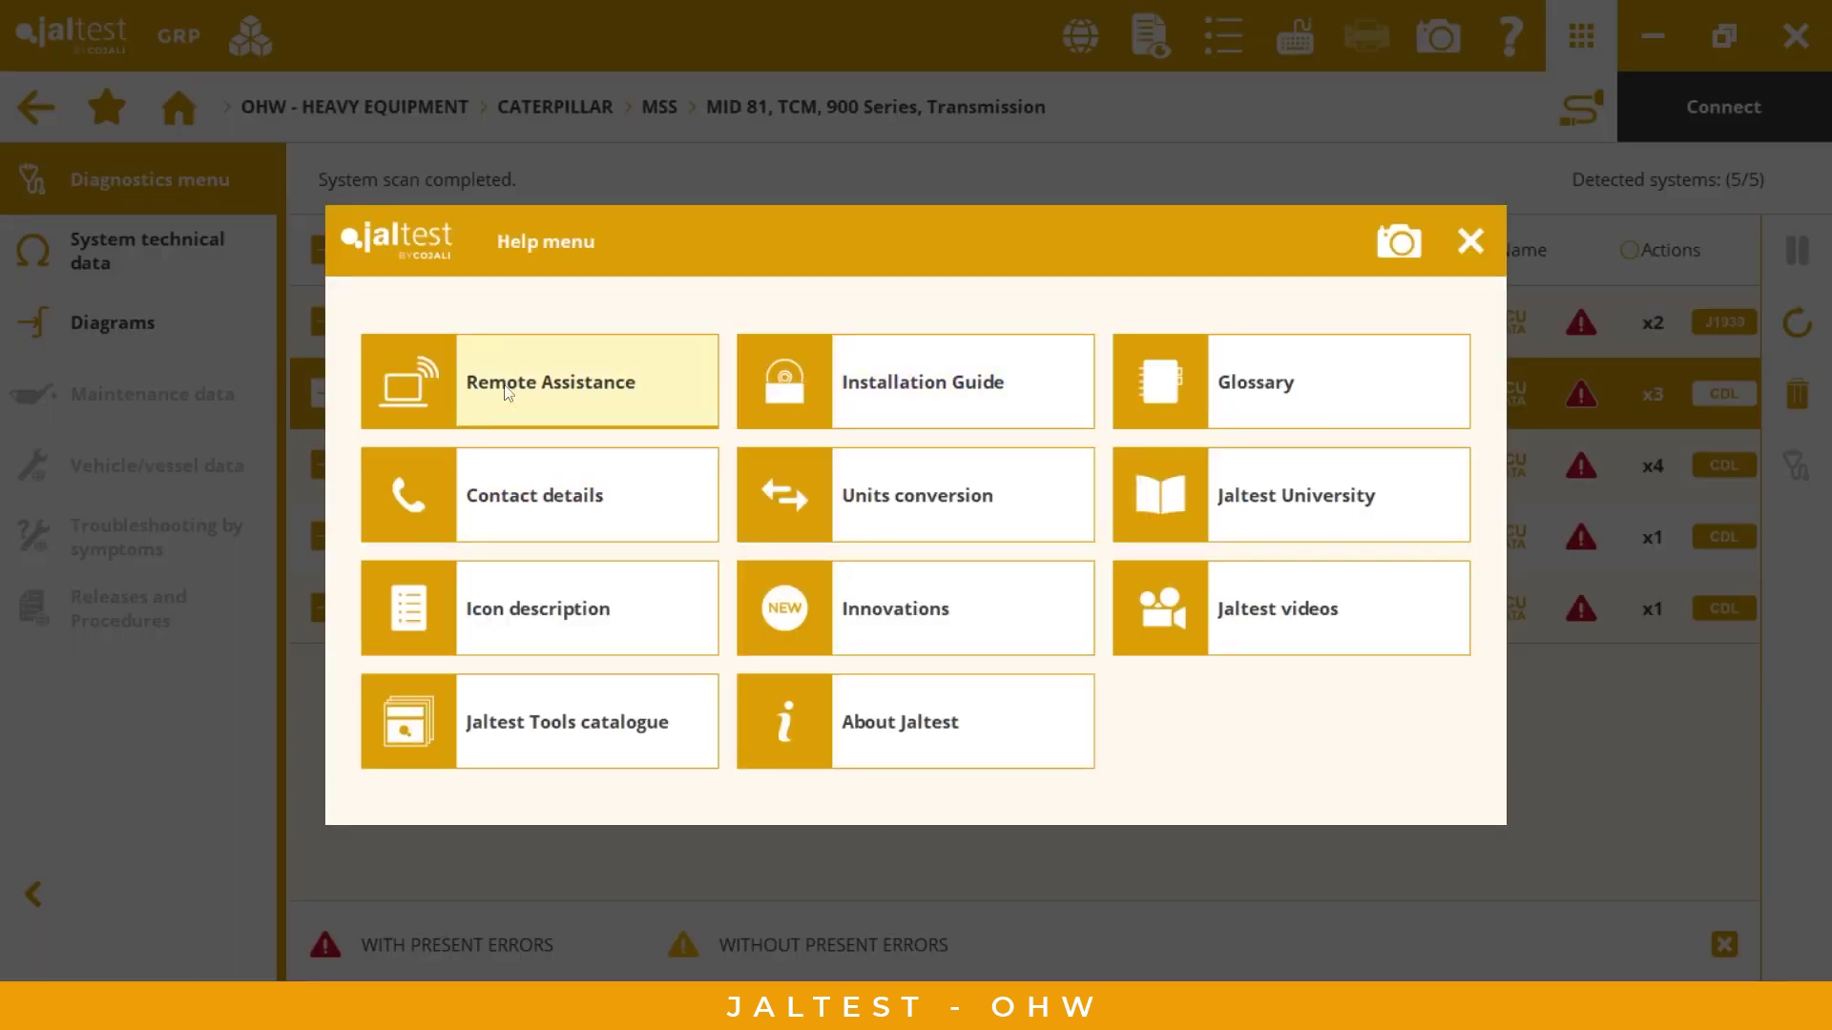
click(530, 497)
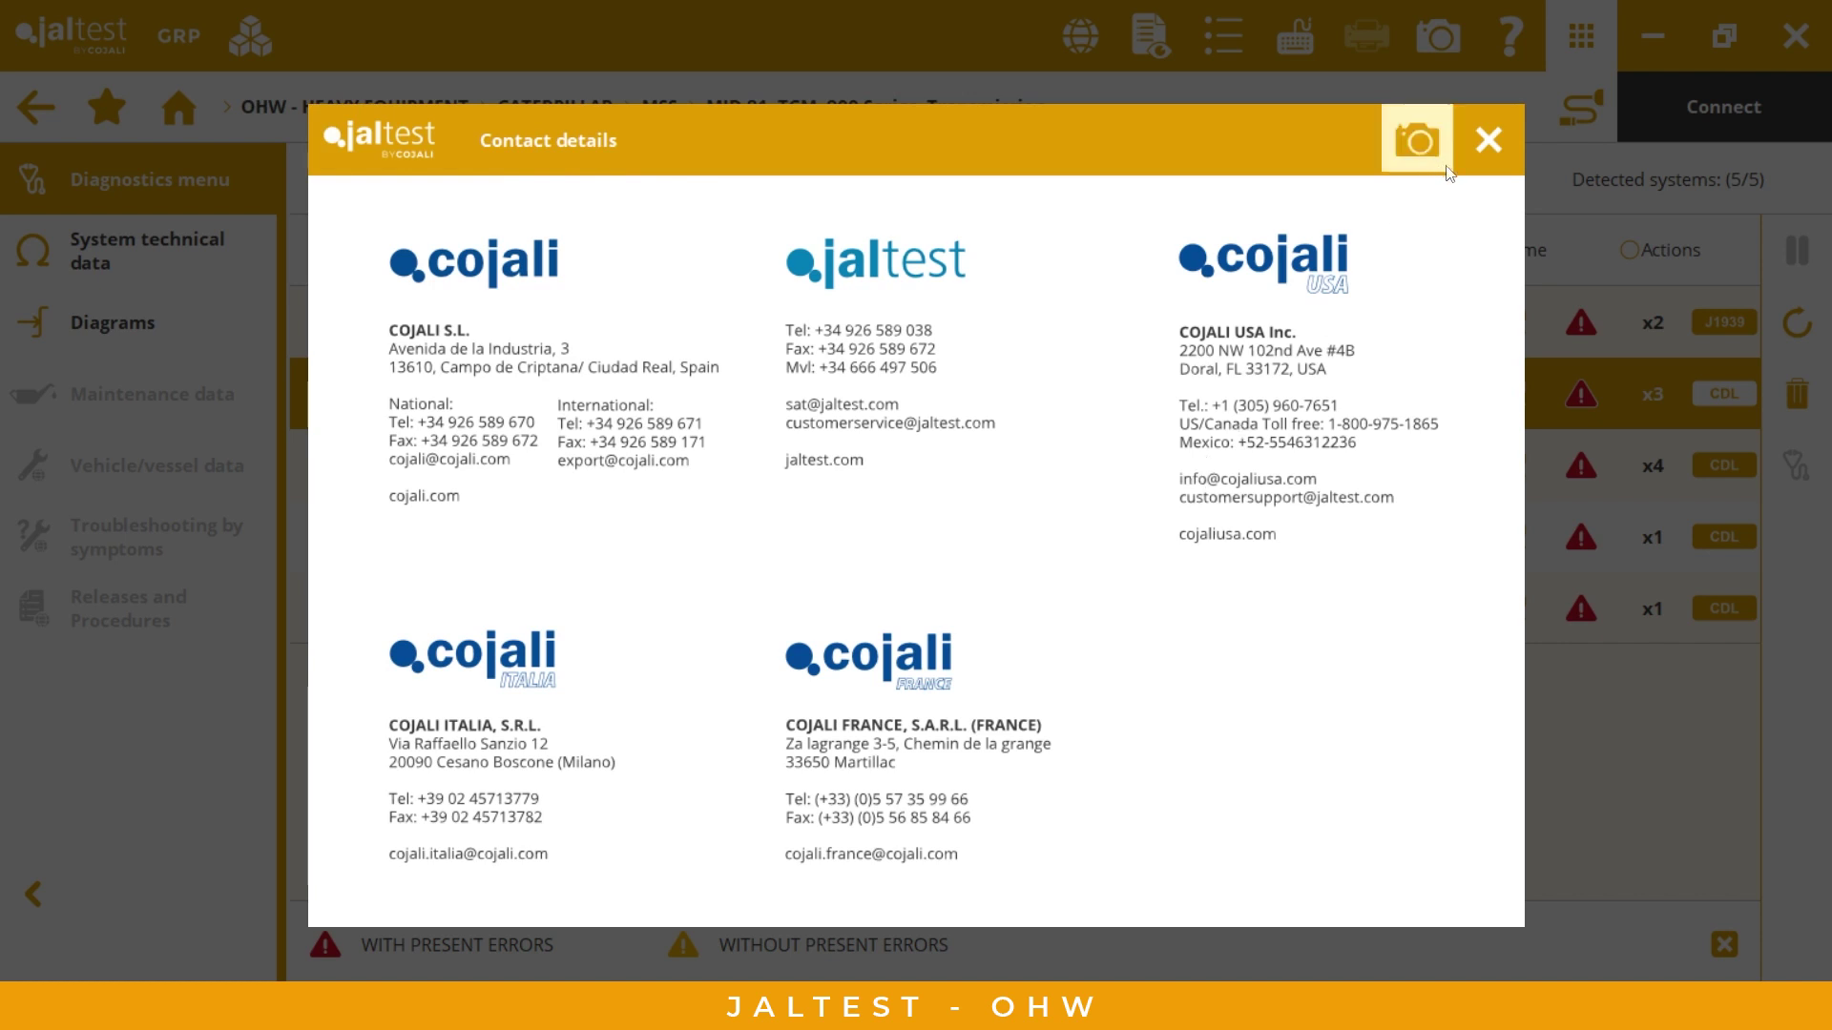
click(1487, 141)
click(1470, 236)
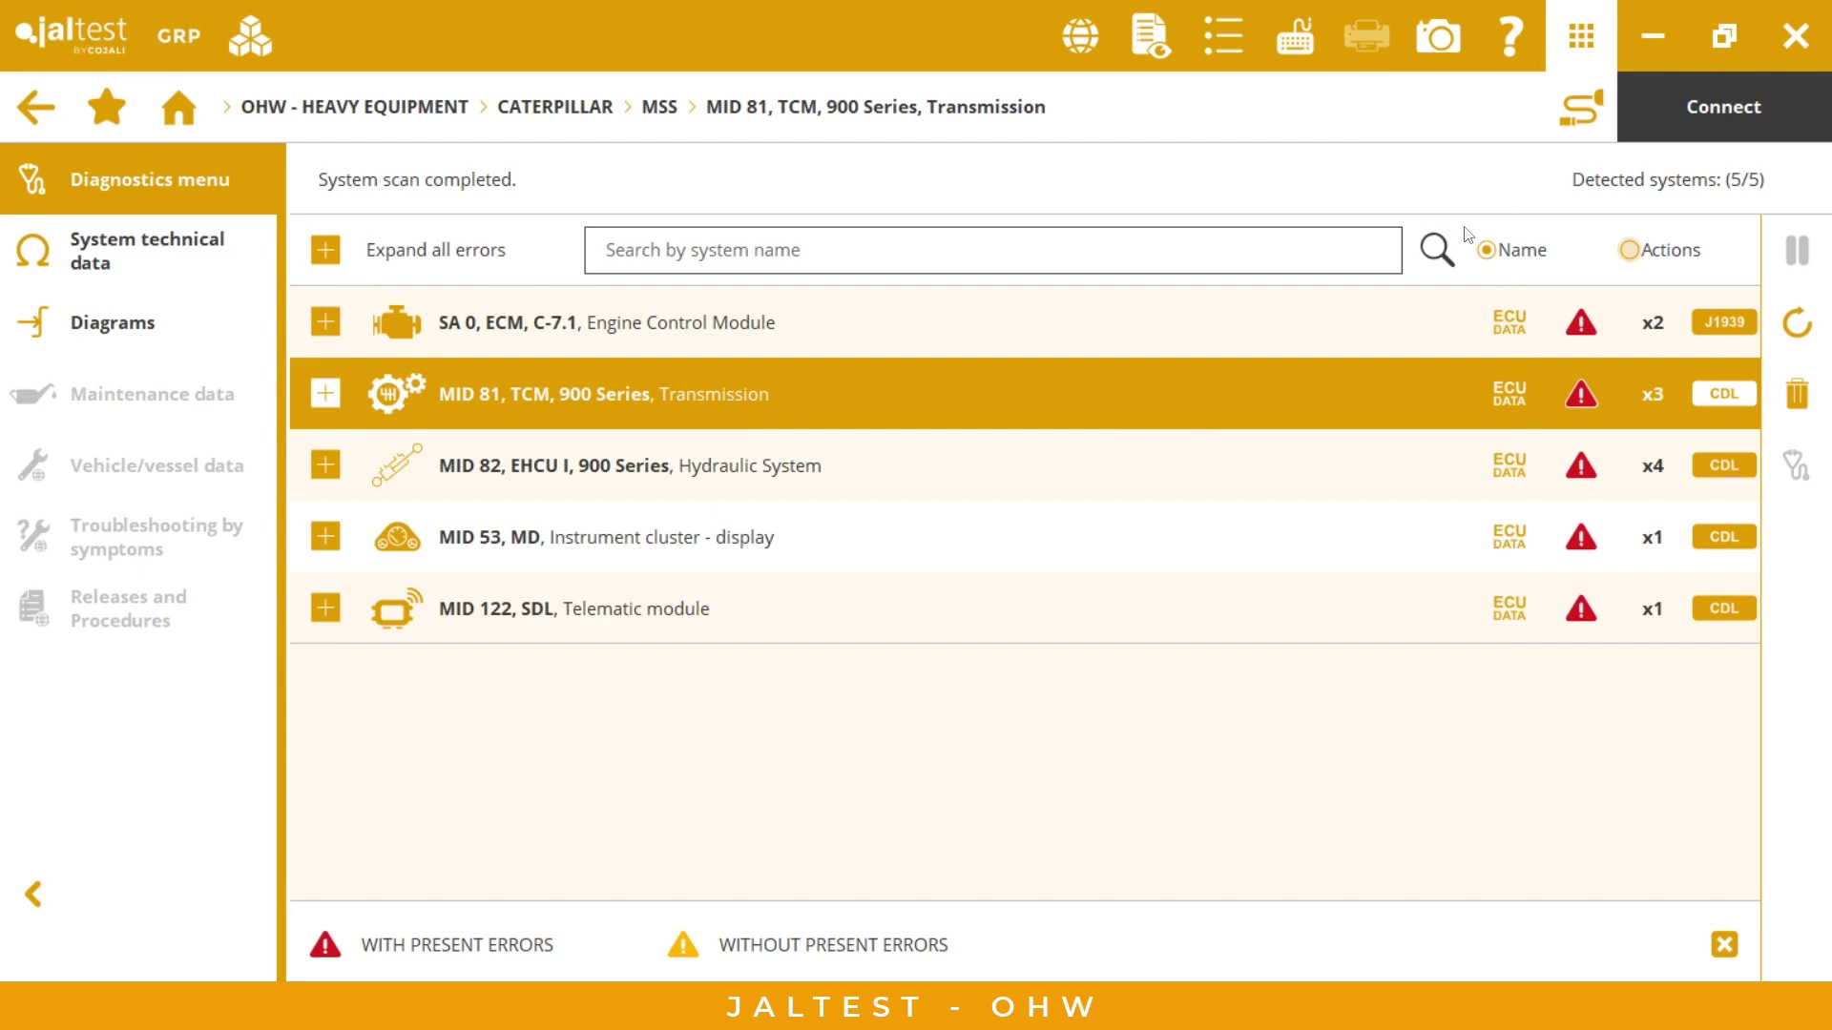
In GRP, browse Client list, Vehicle/vessel list, Reports, Workshop management and Human resources.
click(179, 35)
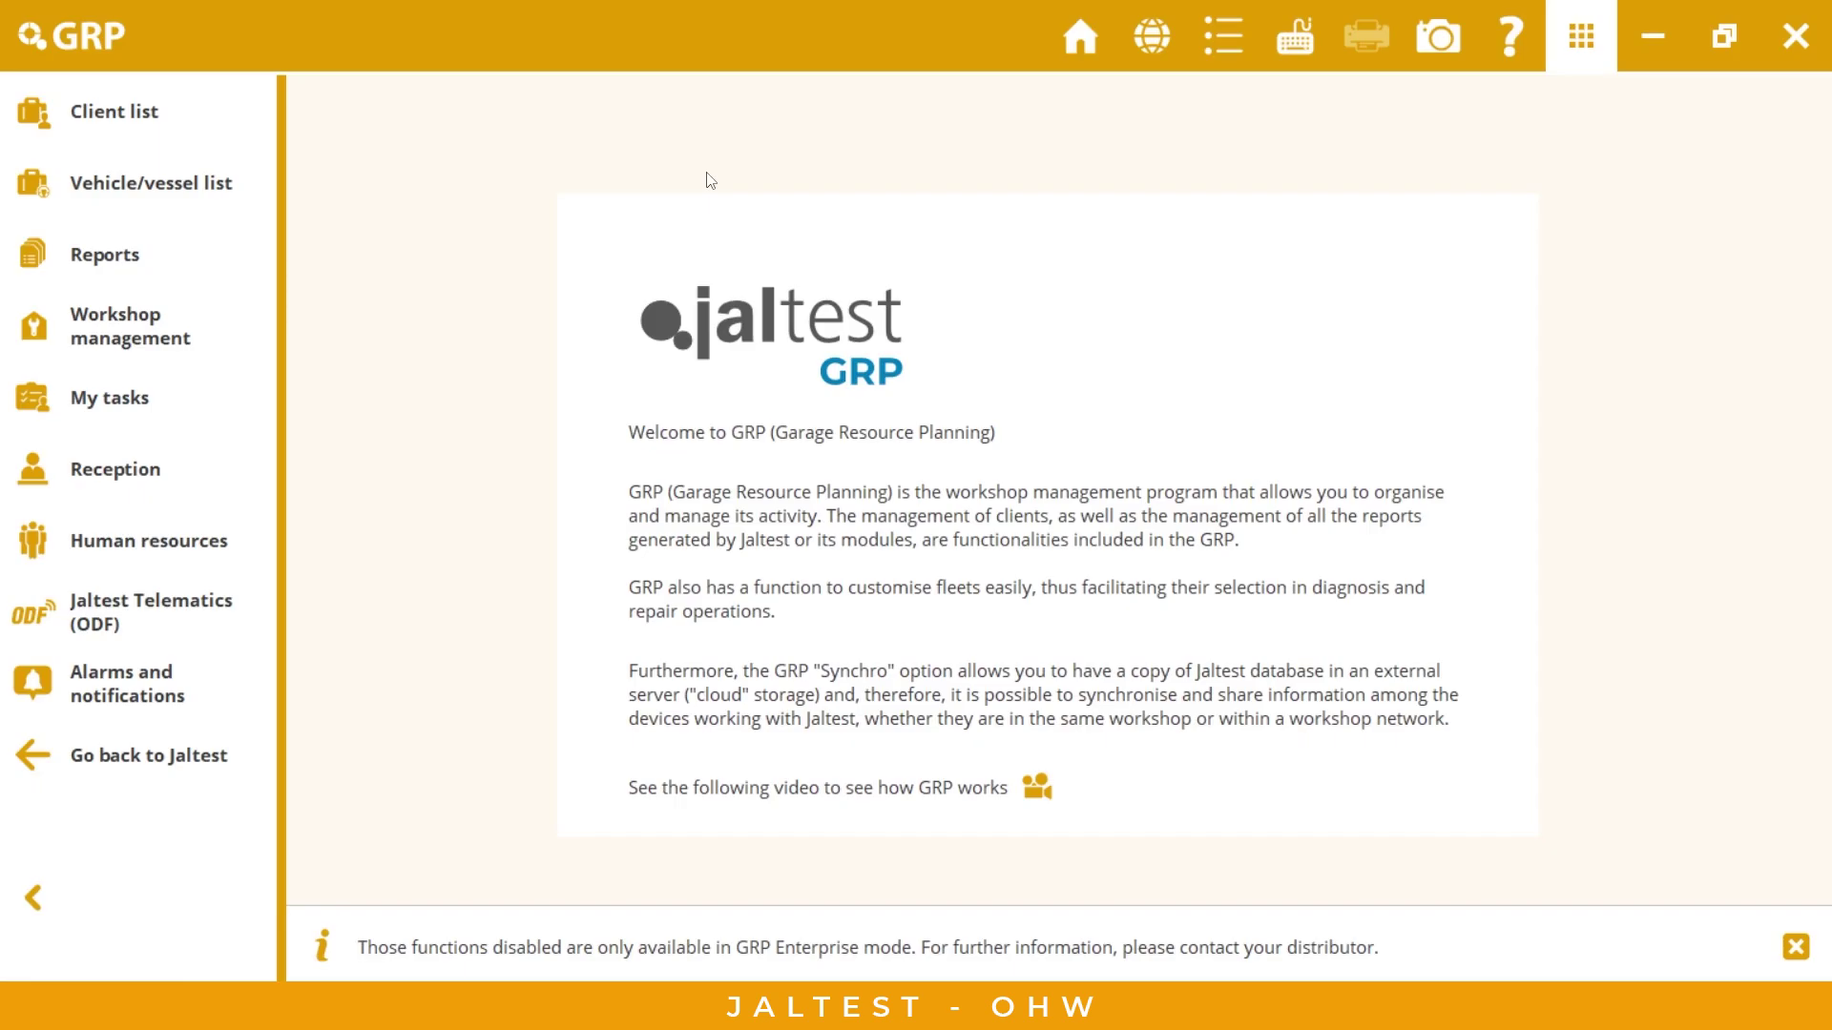
click(206, 139)
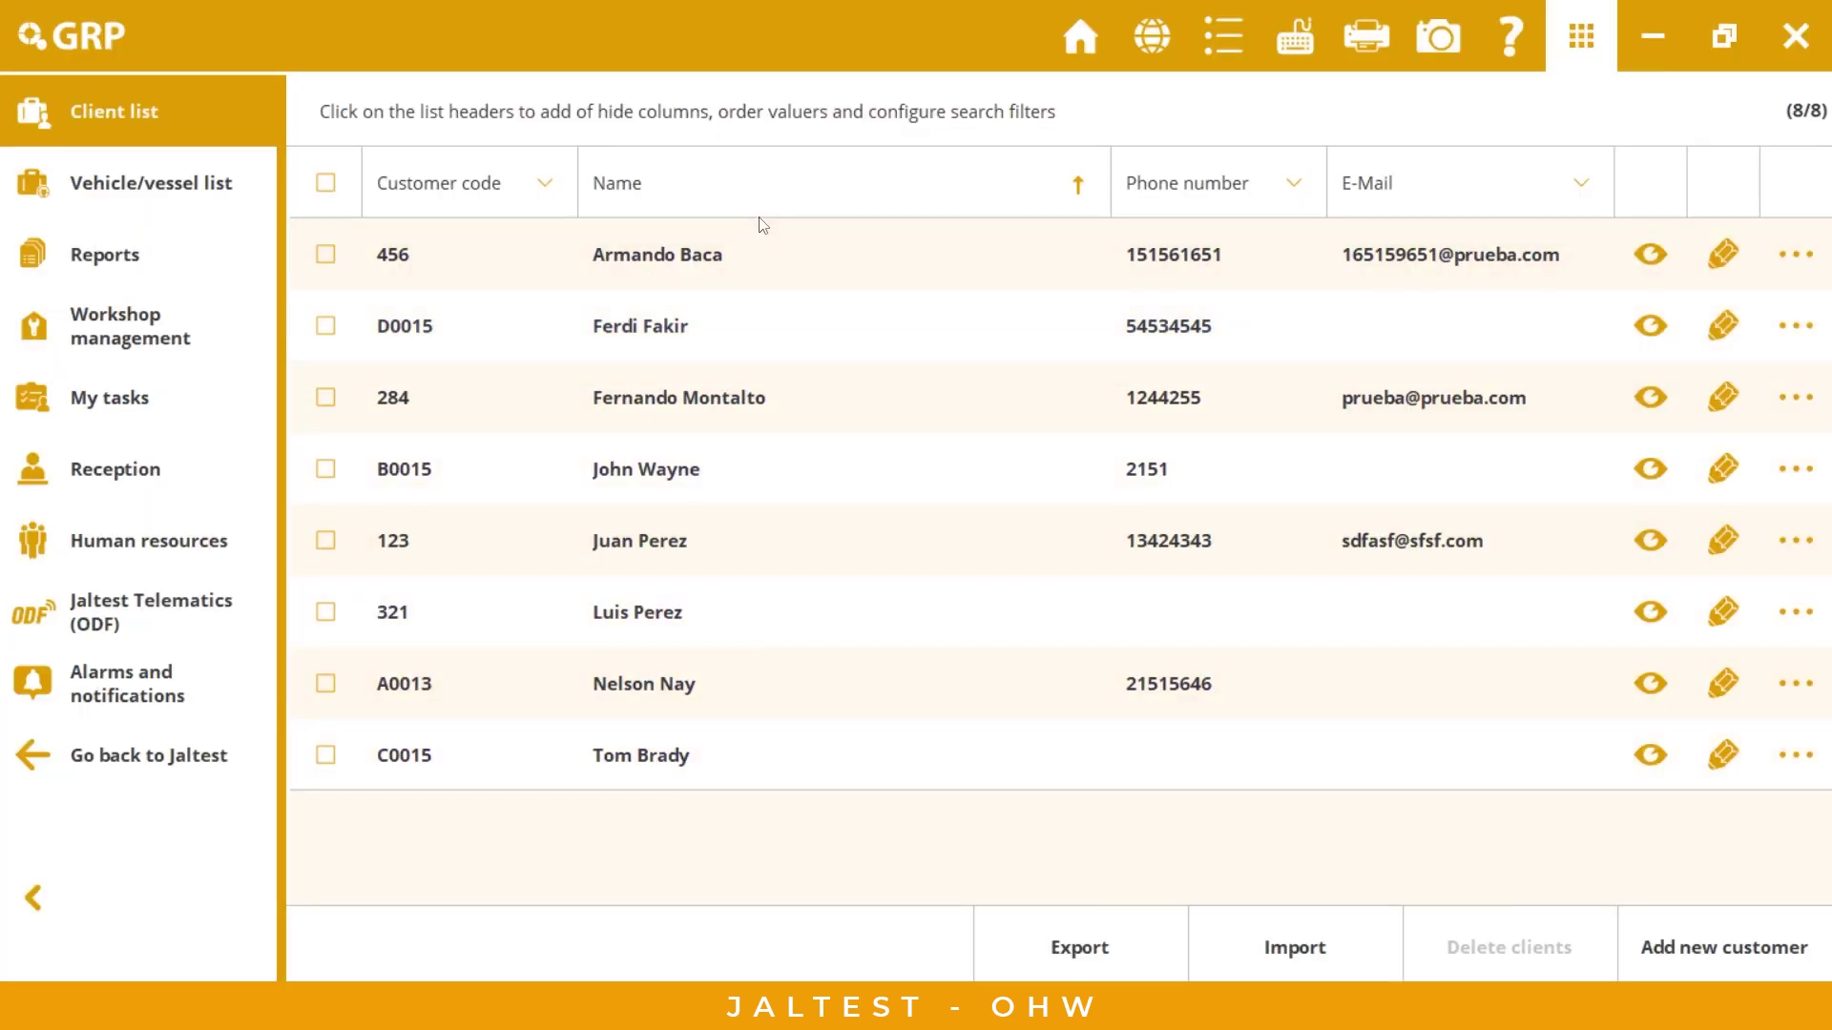
click(204, 191)
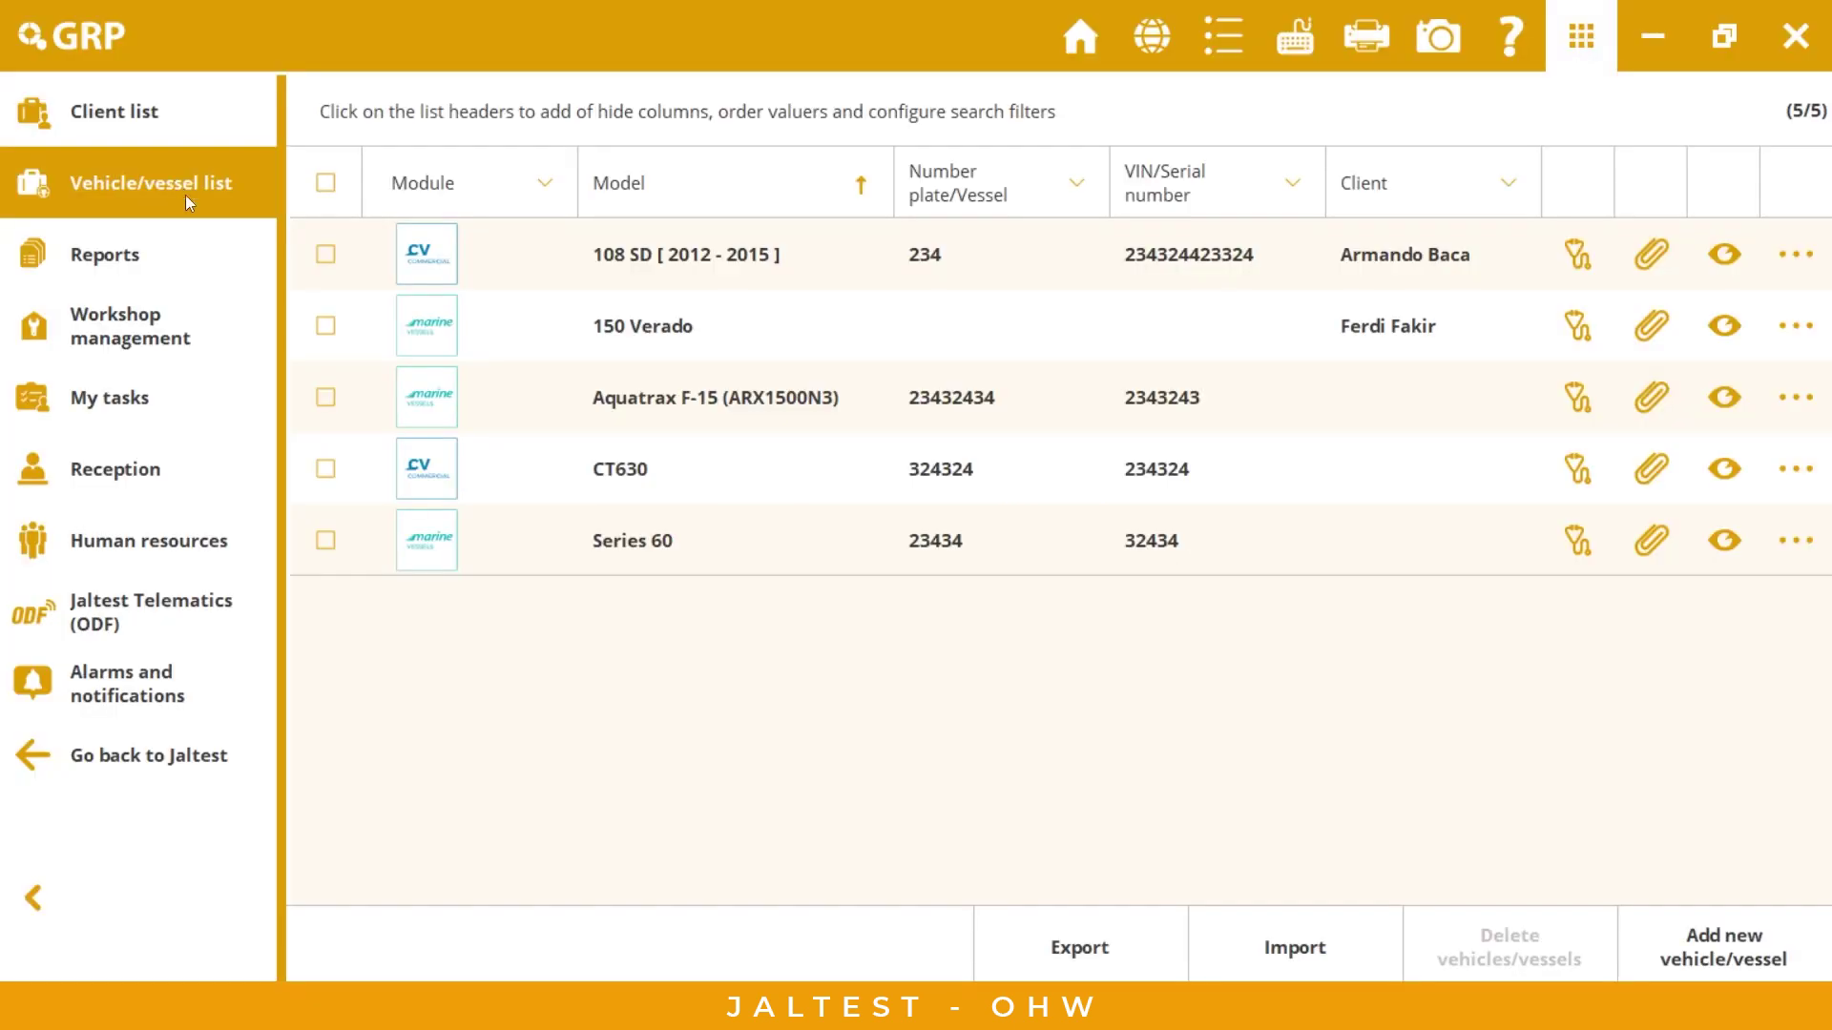
click(158, 278)
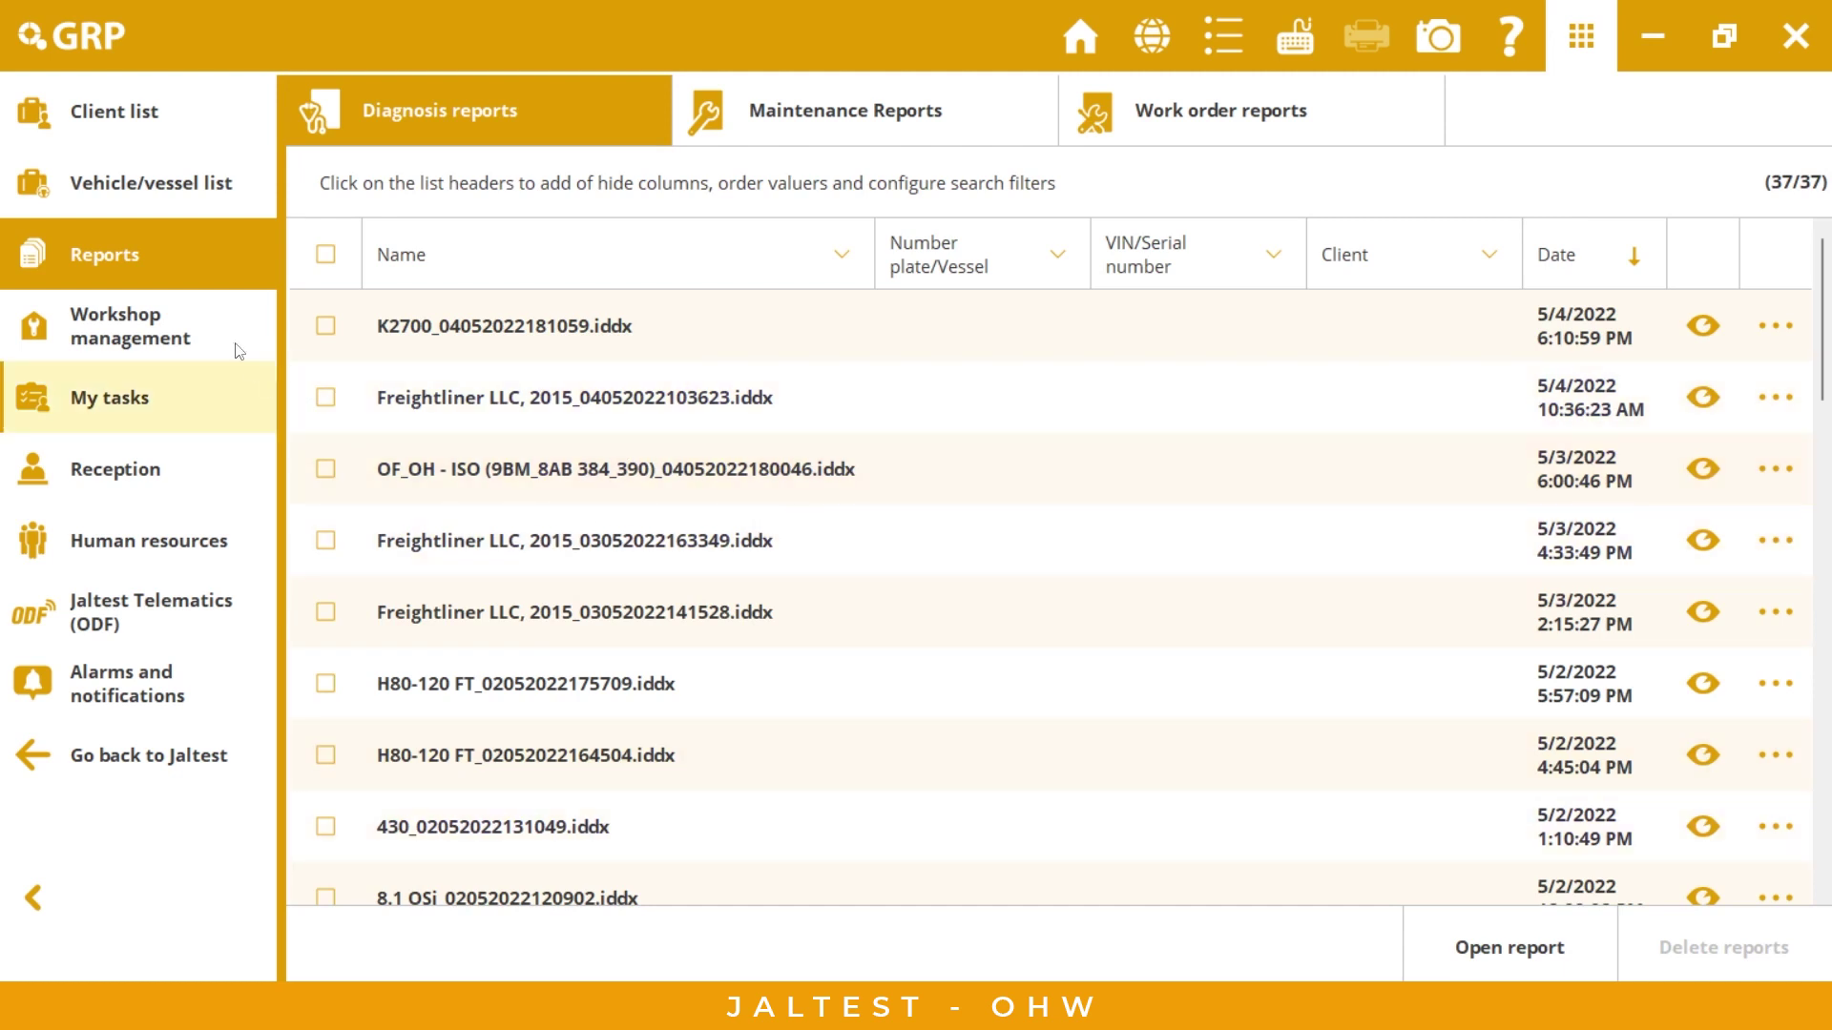
click(238, 351)
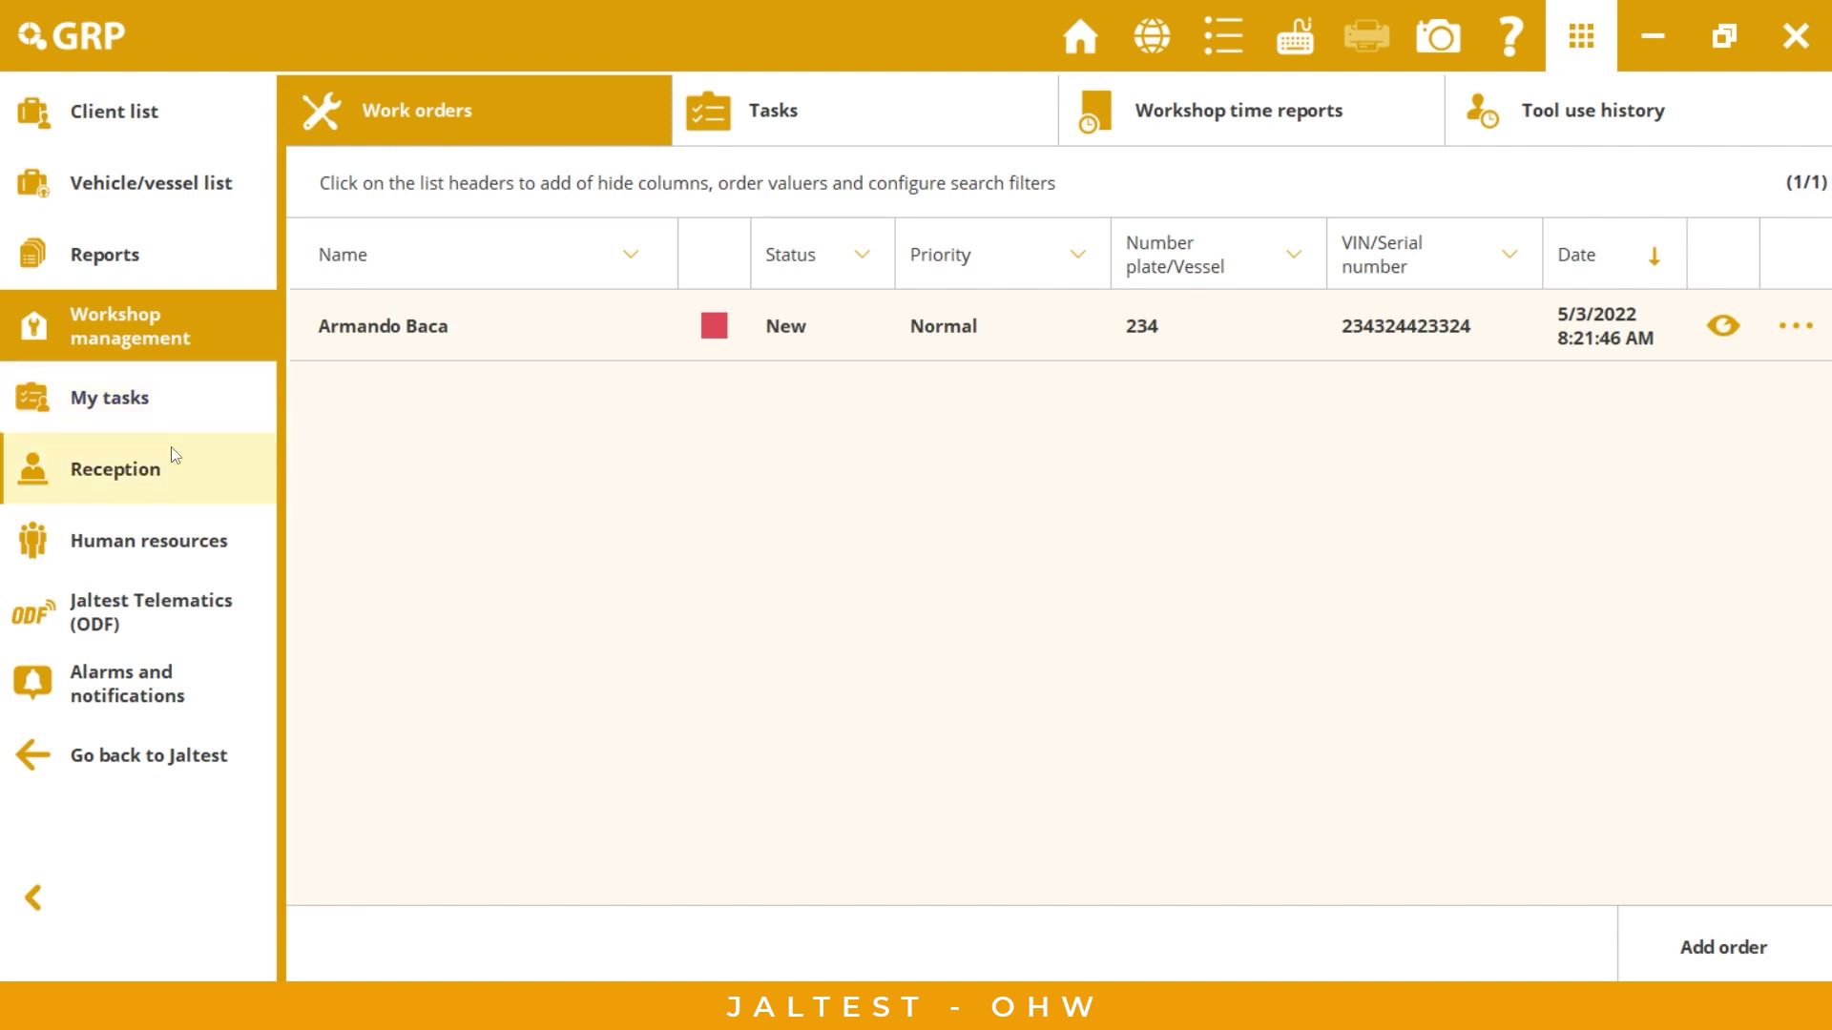
click(212, 553)
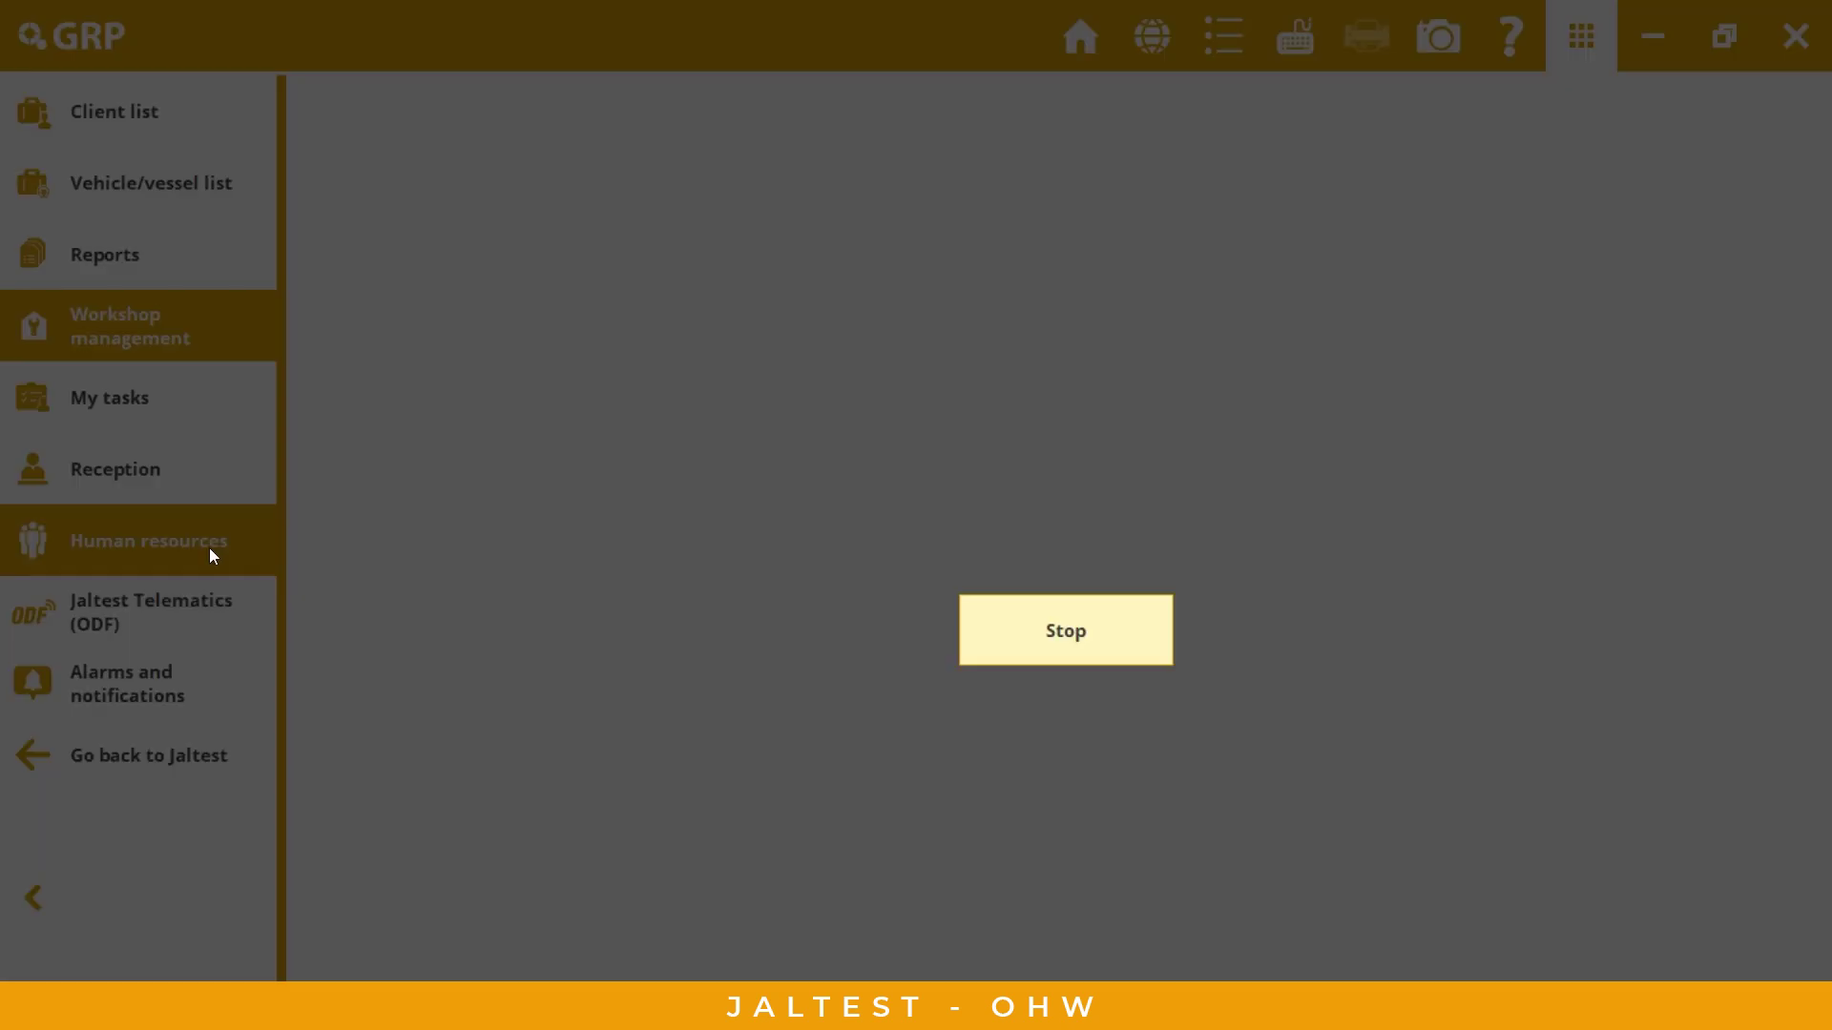